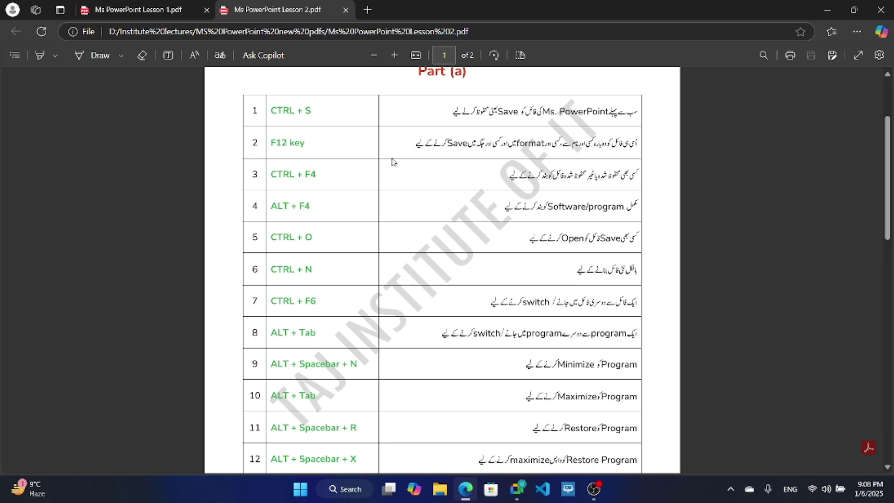
# Highlight the row 1 shortcut in the lesson PDF and create a blank presentation in PowerPoint
pyautogui.scroll(3, 344, 181)
pyautogui.moveTo(271, 227); pyautogui.dragTo(311, 227)
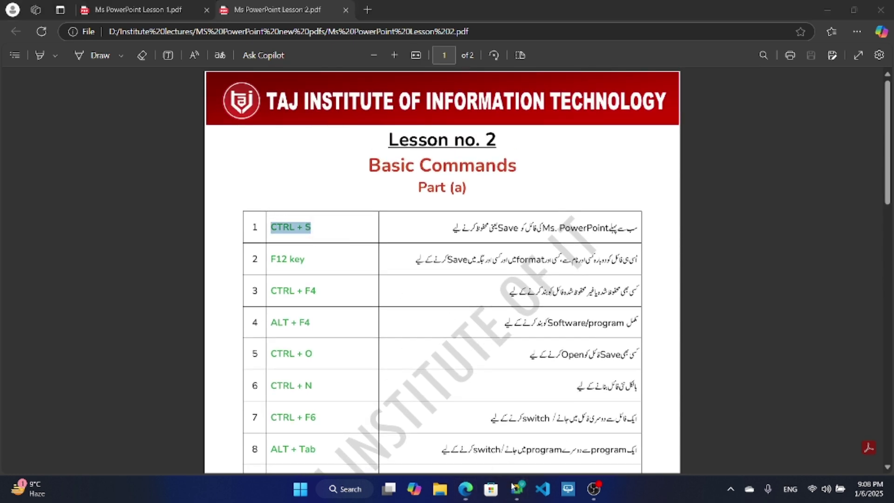
pyautogui.click(301, 488)
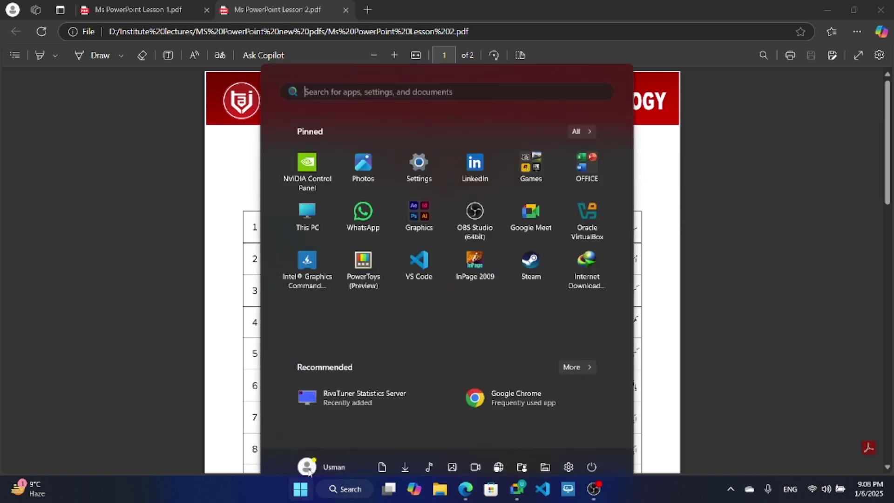
pyautogui.click(531, 143)
pyautogui.click(411, 248)
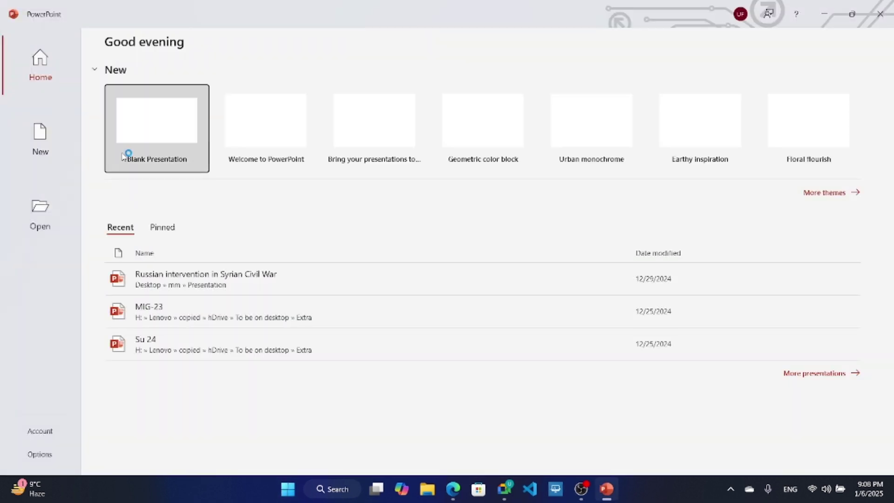
pyautogui.click(125, 154)
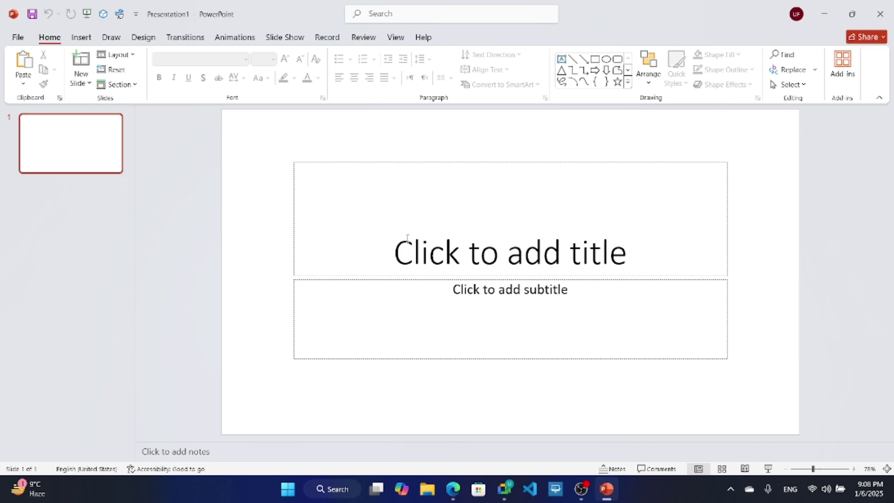
# Enter "Slide 1" as the title of the first slide
pyautogui.click(434, 240)
pyautogui.write('S;')
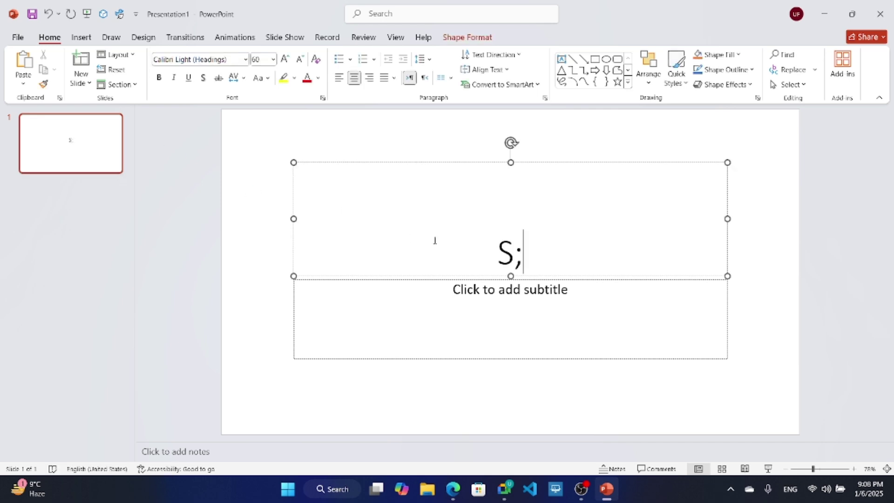
pyautogui.press('BackSpace')
pyautogui.press('BackSpace')
pyautogui.write('slide 1')
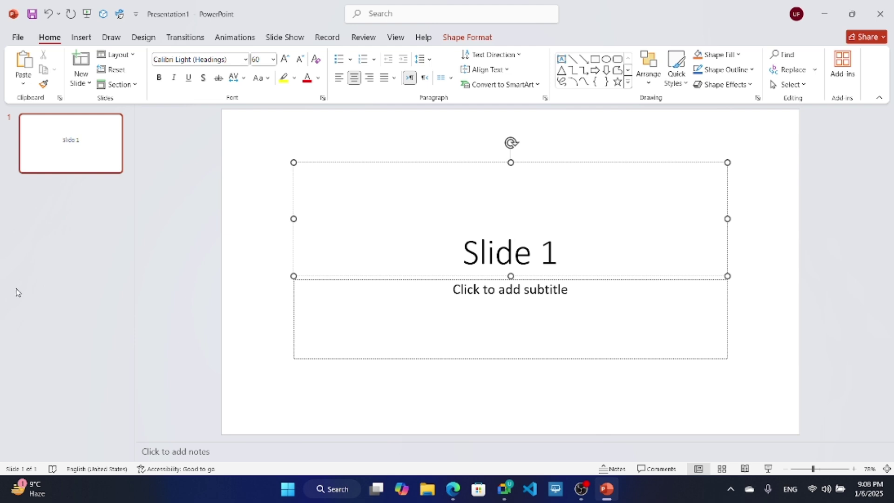
pyautogui.click(187, 303)
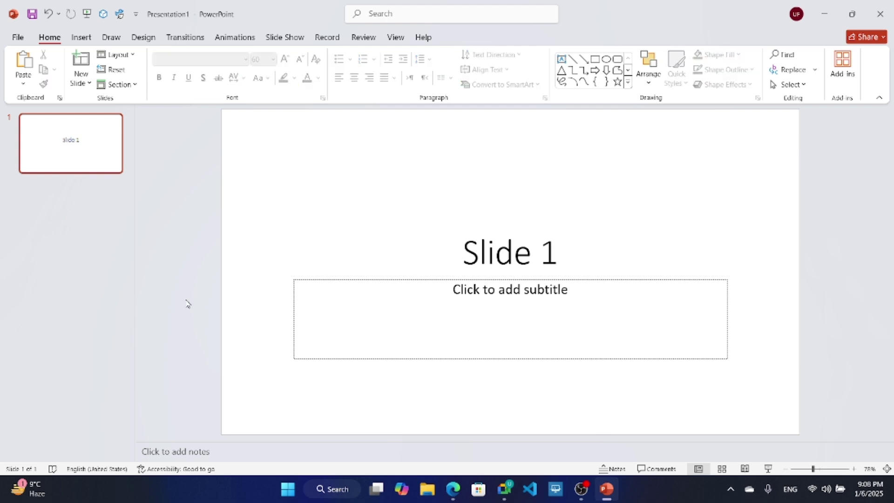
# Save the presentation to the local Desktop folder as "powerpoint file" in PowerPoint Presentation format
pyautogui.hotkey('ctrl', 's')
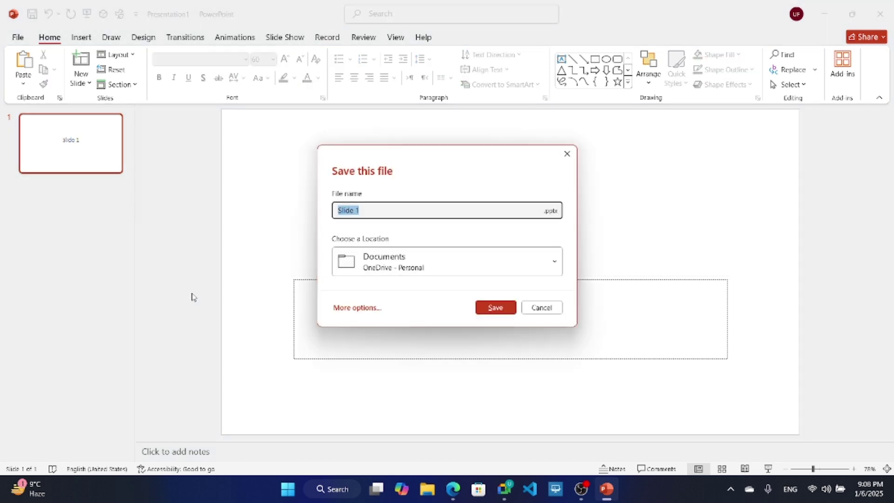
pyautogui.click(357, 308)
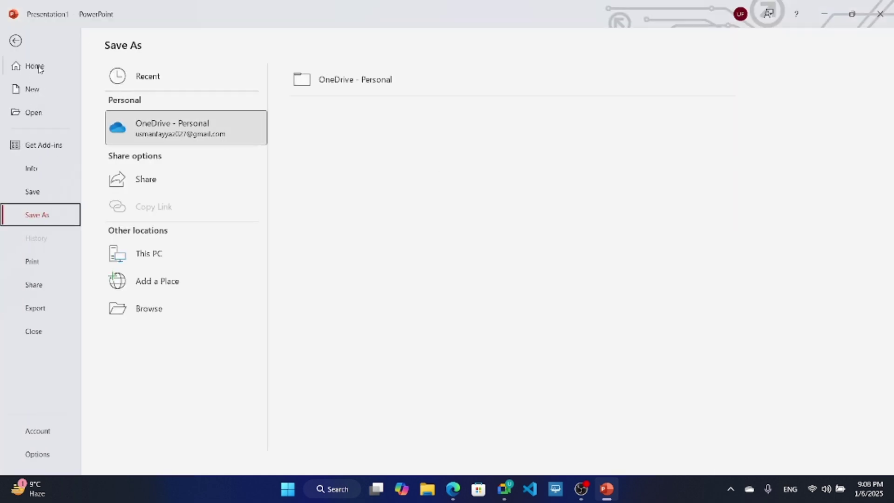
pyautogui.click(177, 254)
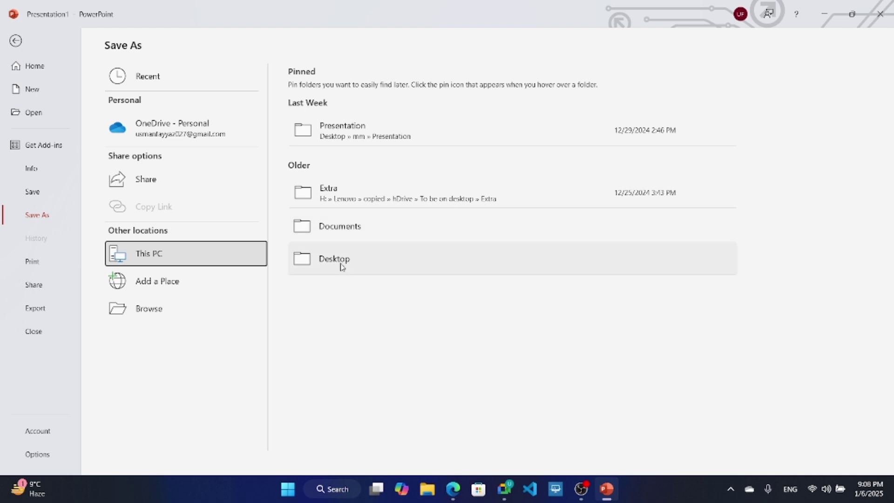
pyautogui.click(166, 309)
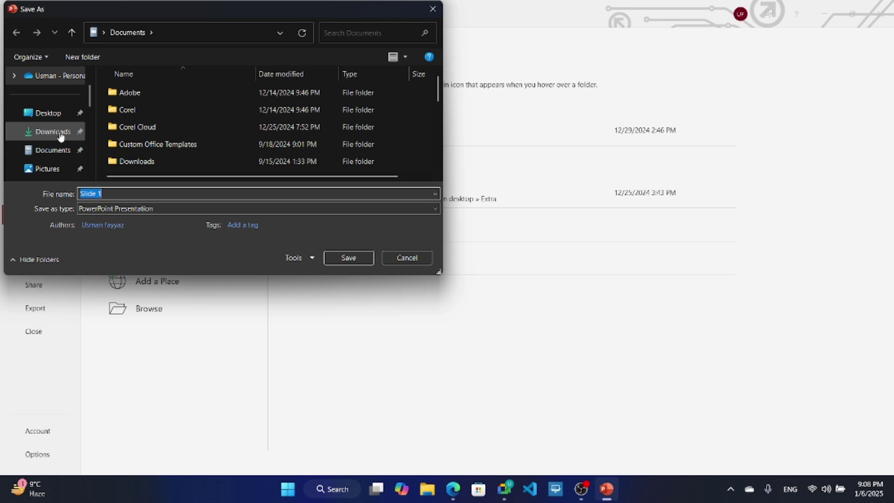
pyautogui.scroll(-2, 59, 133)
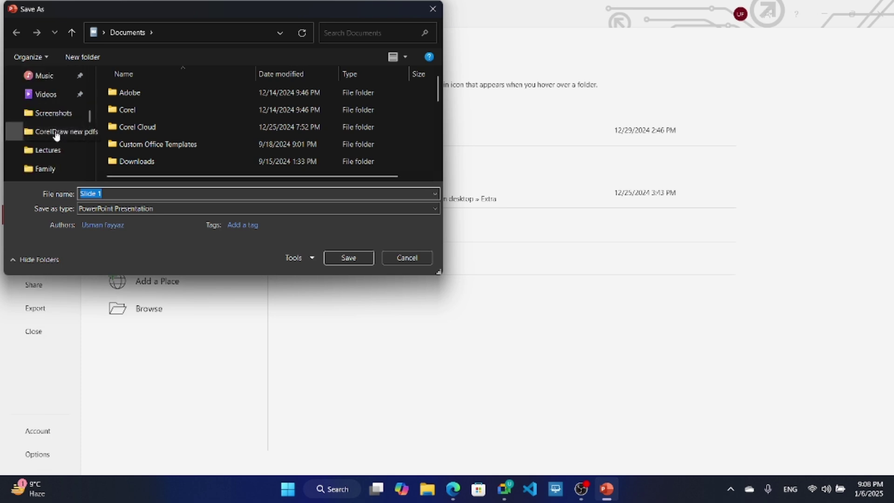
pyautogui.scroll(3, 51, 111)
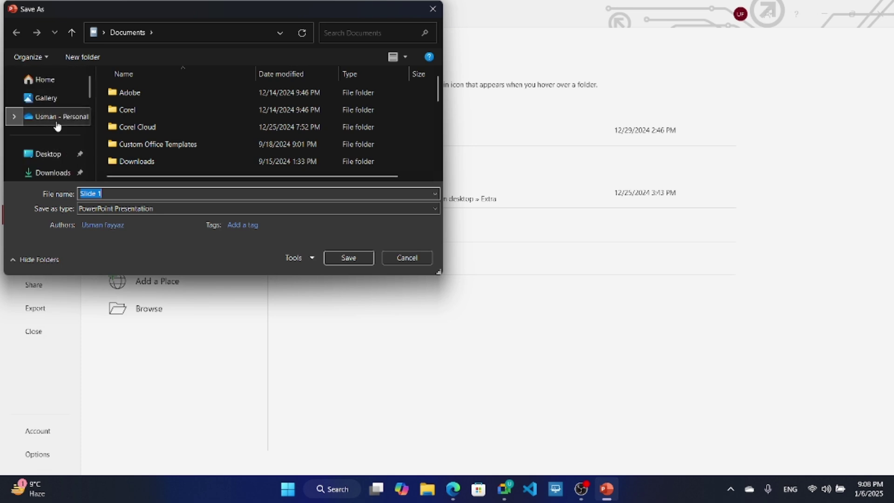
pyautogui.scroll(-2, 55, 170)
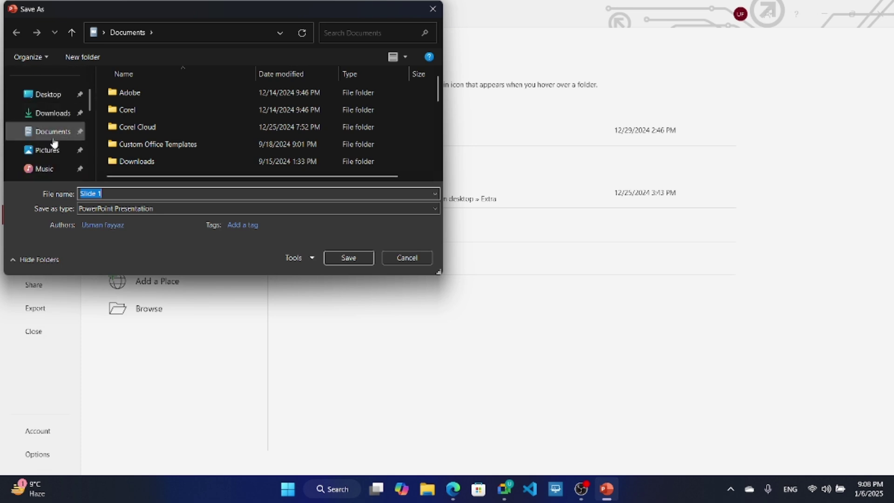
pyautogui.click(54, 99)
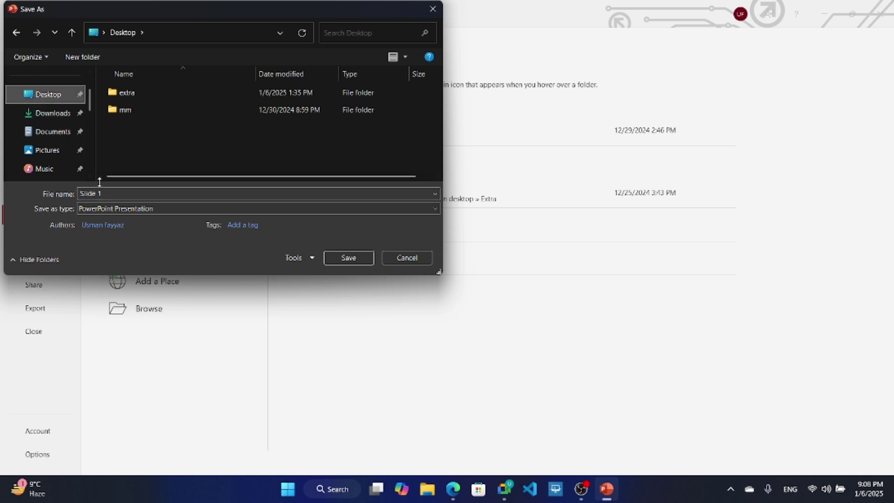
pyautogui.click(107, 195)
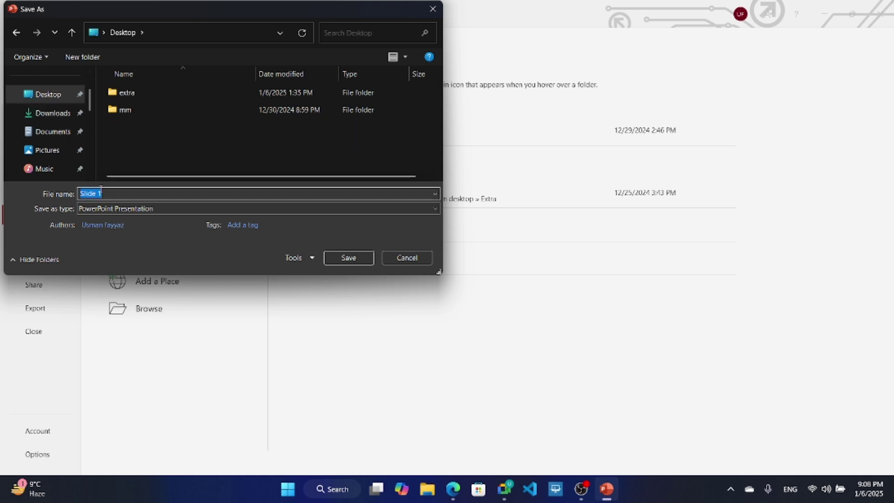
pyautogui.write('powerpoint file')
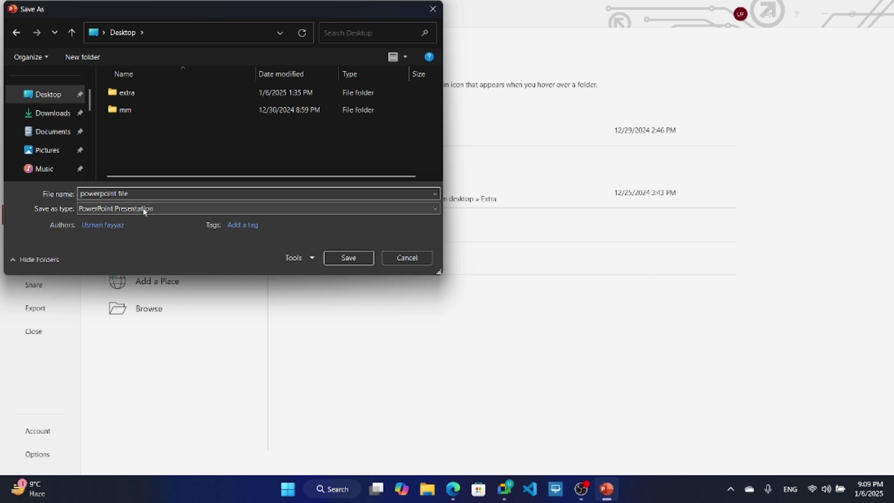
pyautogui.click(348, 259)
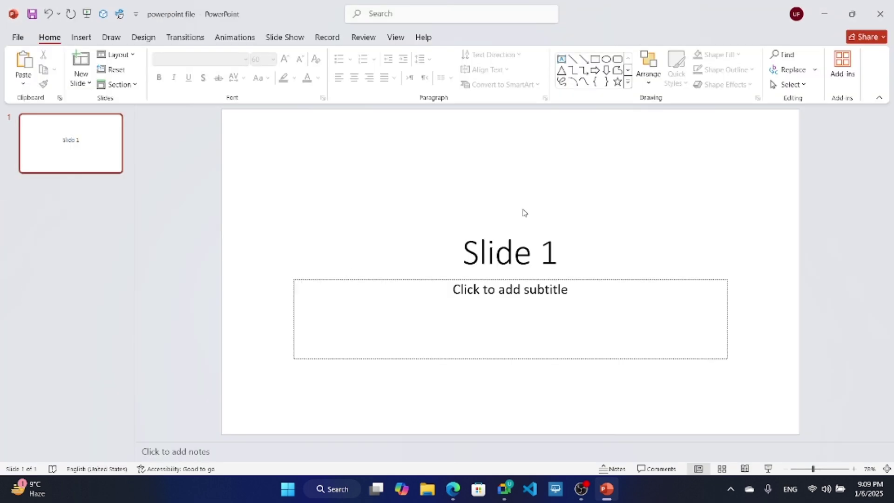
# Close the presentation and reopen "powerpoint file" from the desktop
pyautogui.click(871, 7)
pyautogui.click(819, 11)
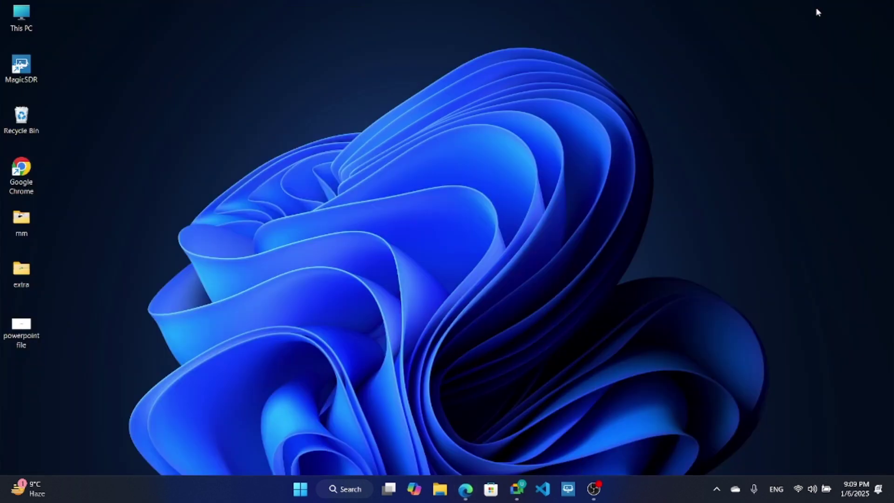
pyautogui.doubleClick(21, 328)
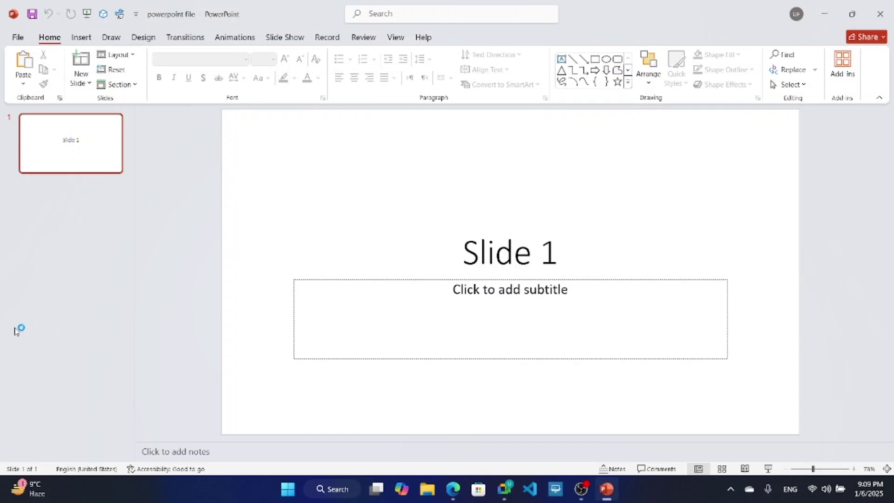
# Switch to the lesson PDF in the browser and highlight the row 2 shortcut for saving under another name
pyautogui.click(453, 488)
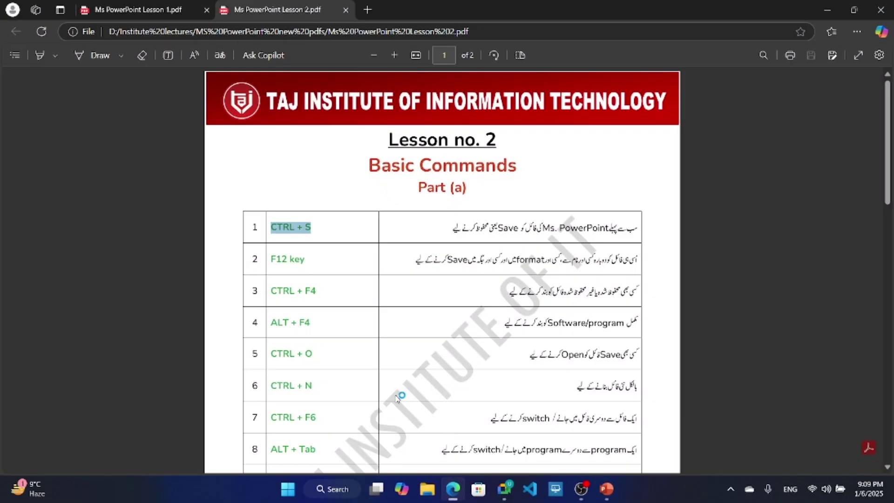
pyautogui.moveTo(269, 259); pyautogui.dragTo(307, 267)
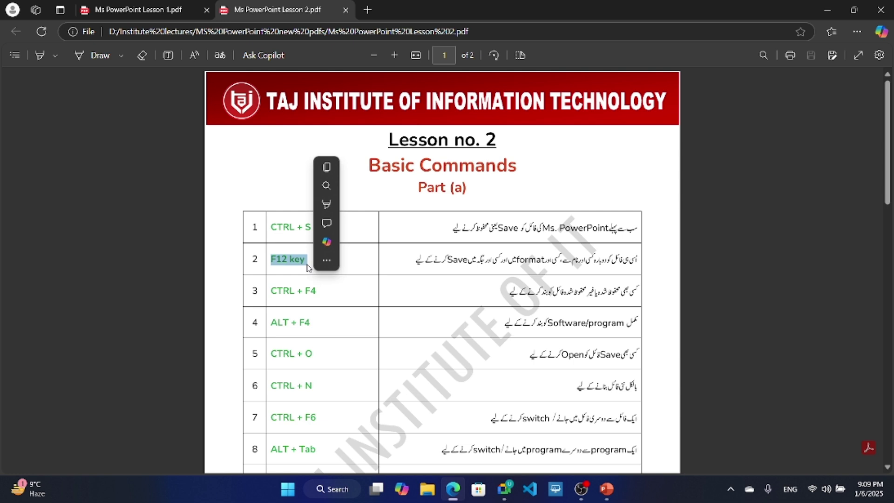
pyautogui.click(313, 291)
# Switch to PowerPoint, bring up the Save As dialog for the presentation and cancel it
pyautogui.click(606, 488)
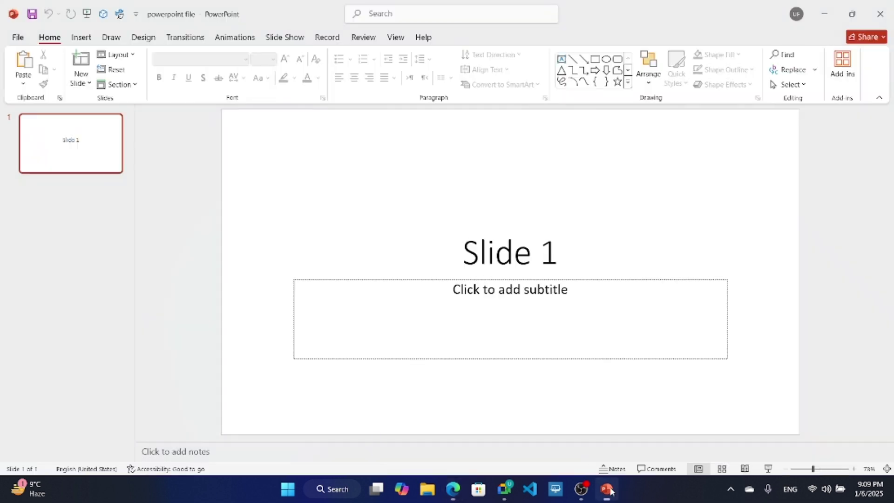
pyautogui.click(364, 311)
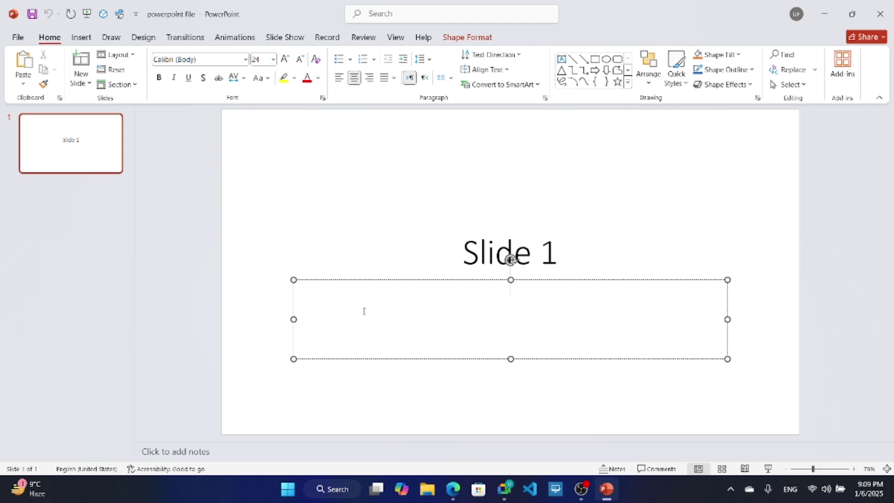
pyautogui.press('F12')
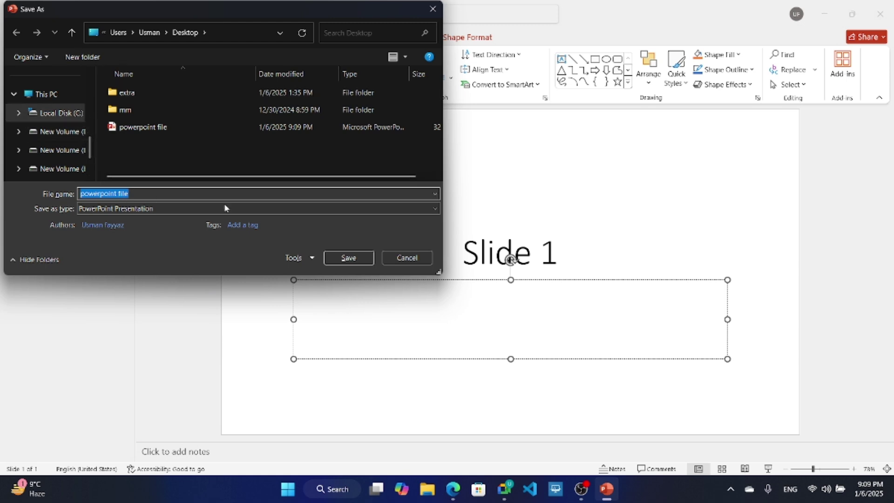
pyautogui.click(401, 258)
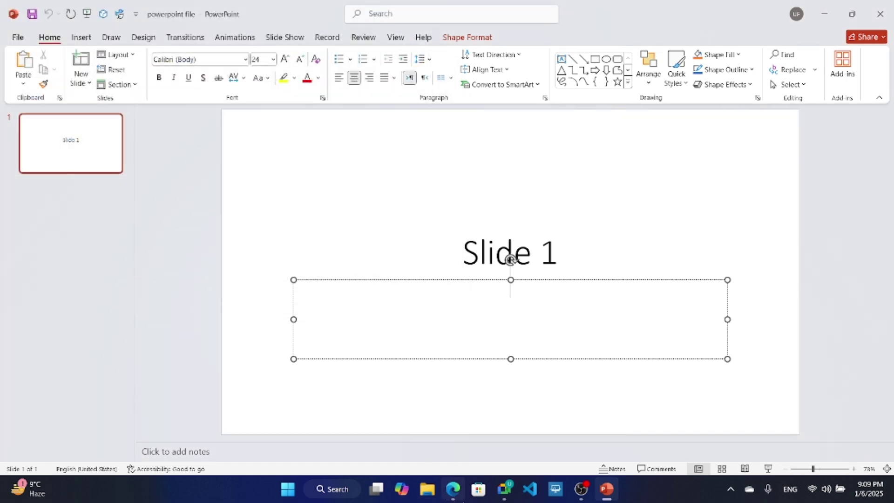
# Switch to the lesson PDF, highlight the row 3 shortcut for closing a file and enlarge the page
pyautogui.click(453, 489)
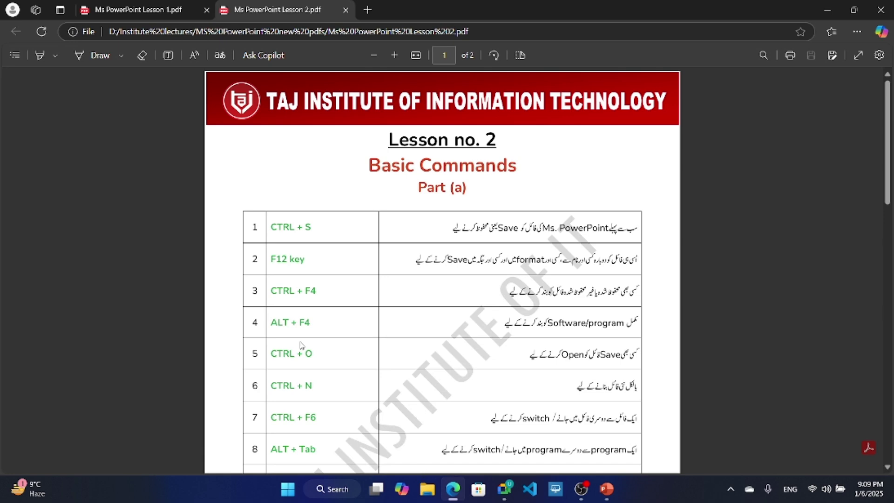
pyautogui.moveTo(272, 291); pyautogui.dragTo(316, 291)
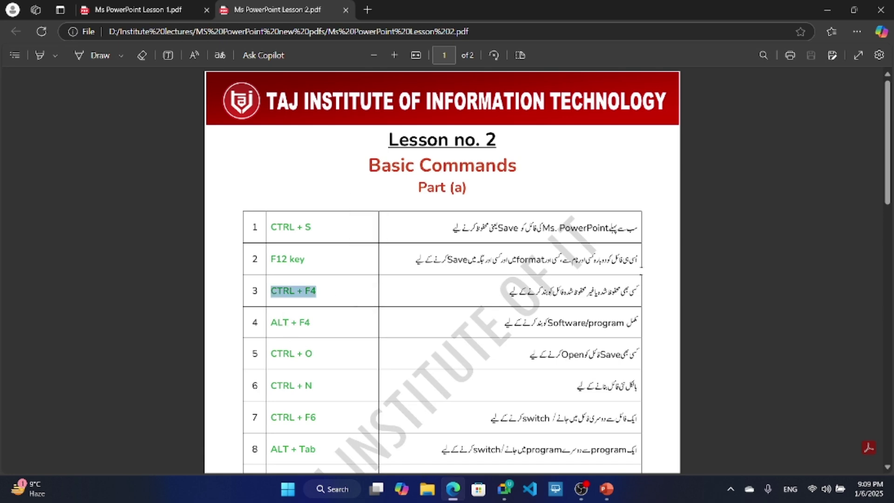
pyautogui.scroll(5, 606, 284)
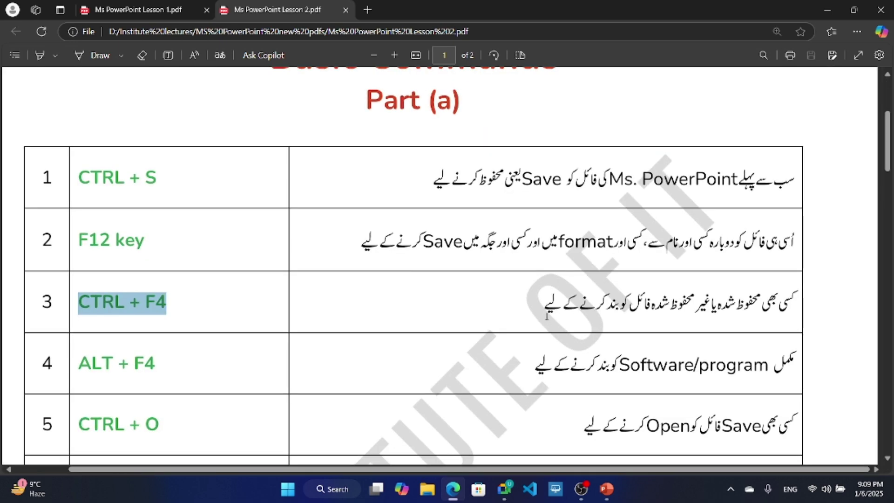
# Switch to PowerPoint and close the open presentation while keeping the program running
pyautogui.click(599, 499)
pyautogui.click(376, 241)
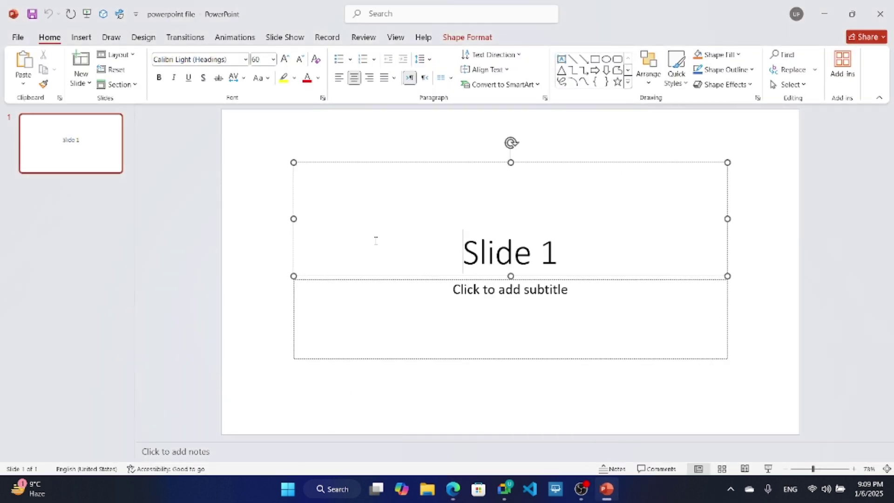
pyautogui.hotkey('ctrl', 'w')
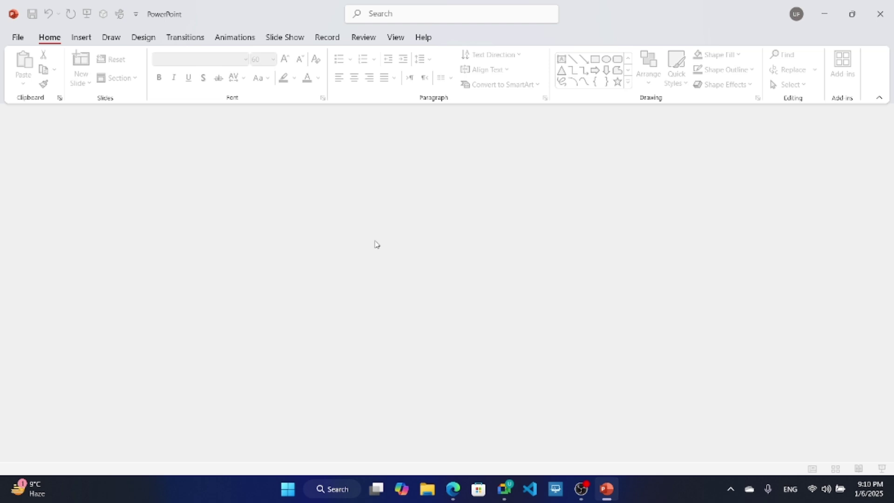
# Consult the row 4 shortcut in the lesson PDF and quit PowerPoint completely
pyautogui.click(456, 488)
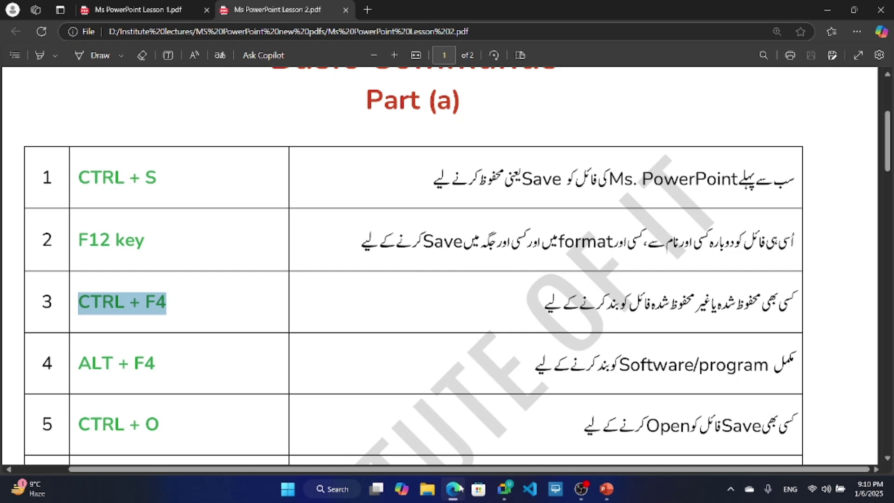
pyautogui.click(458, 488)
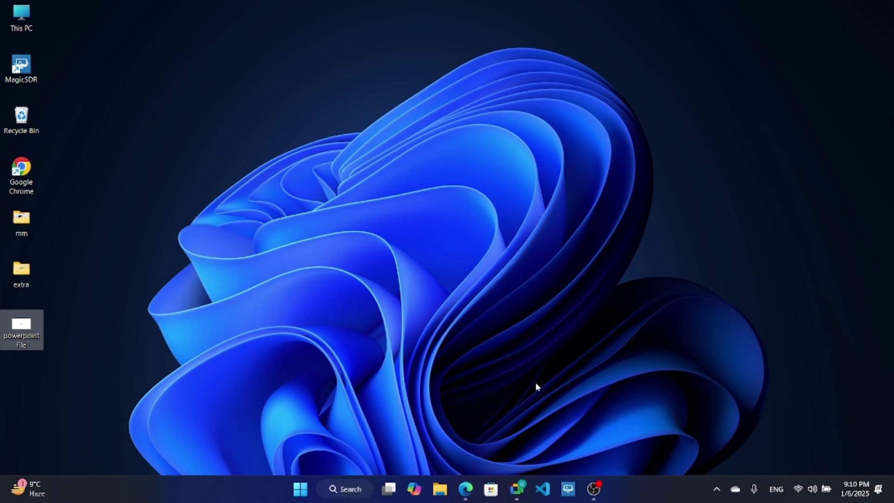
# Review the shortcuts for opening and creating files in the lesson PDF and minimize the browser
pyautogui.click(466, 488)
pyautogui.scroll(-3, 449, 367)
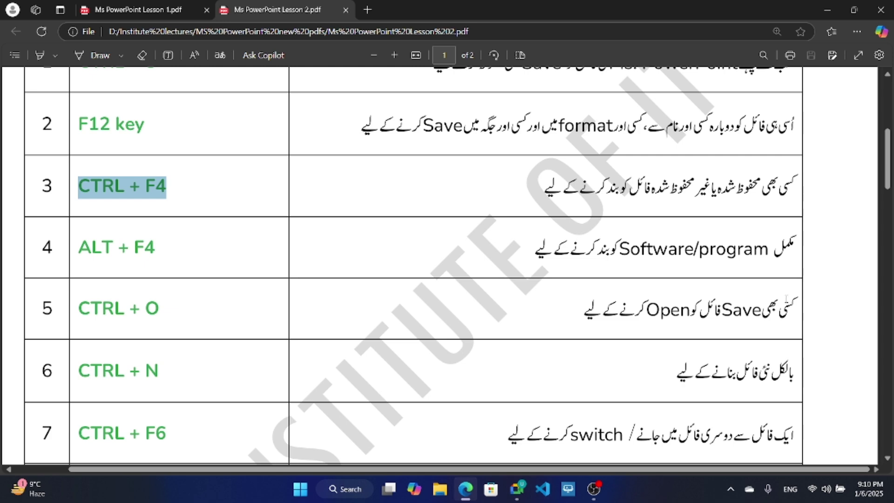
pyautogui.click(827, 10)
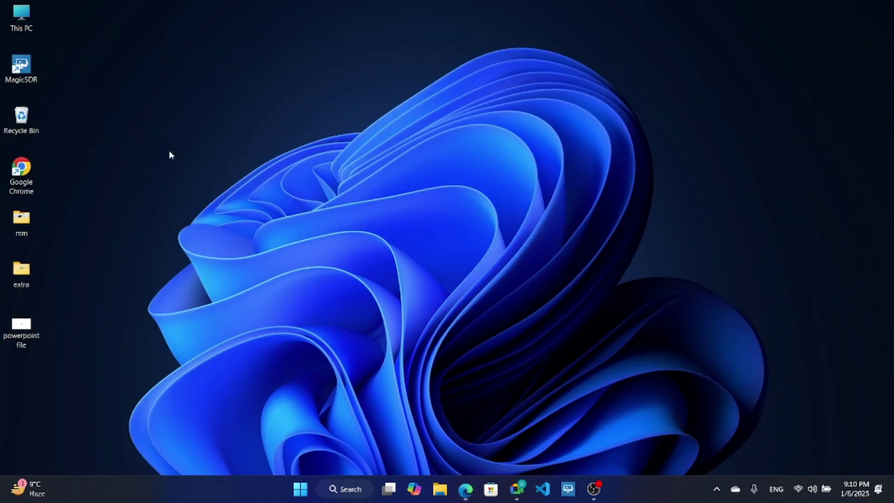
# Start PowerPoint with a blank presentation and open the recently used "powerpoint file" from the Desktop
pyautogui.doubleClick(17, 315)
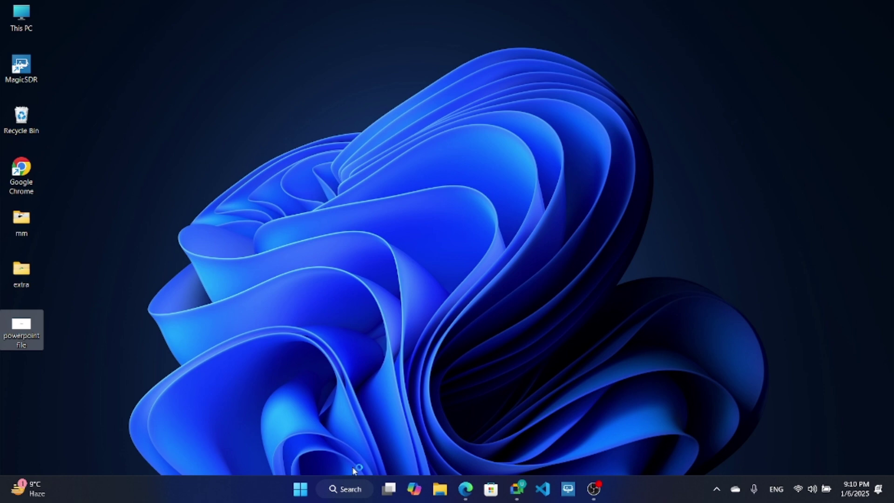
pyautogui.click(300, 489)
pyautogui.click(530, 144)
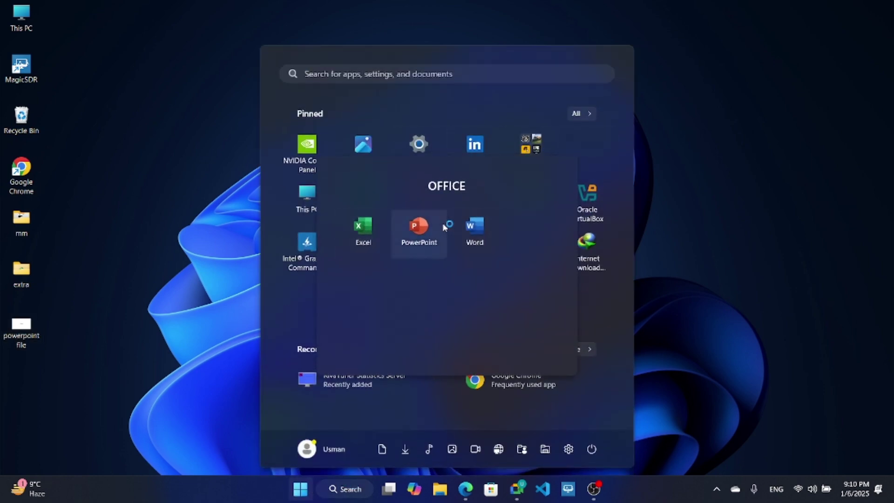
pyautogui.click(421, 226)
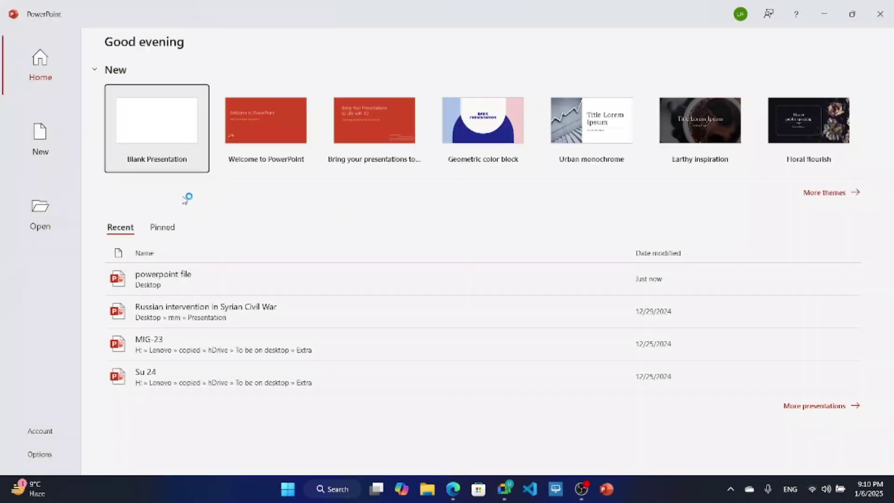
pyautogui.click(167, 128)
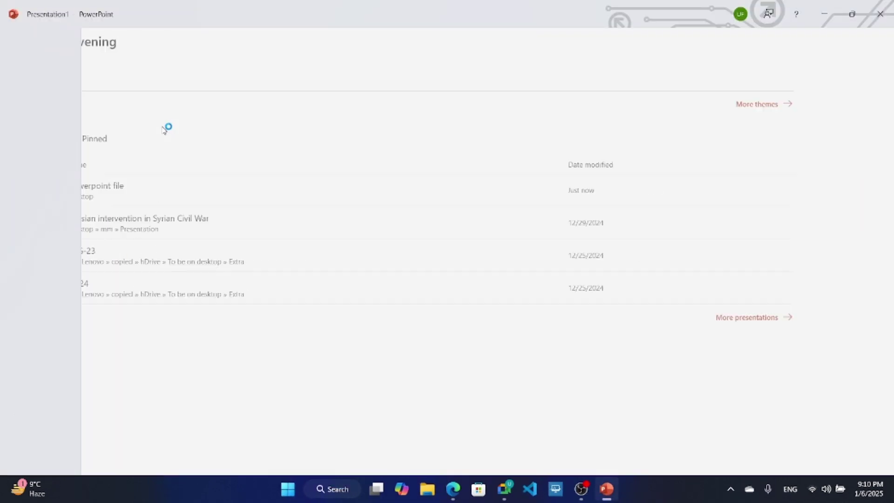
pyautogui.hotkey('ctrl', 'o')
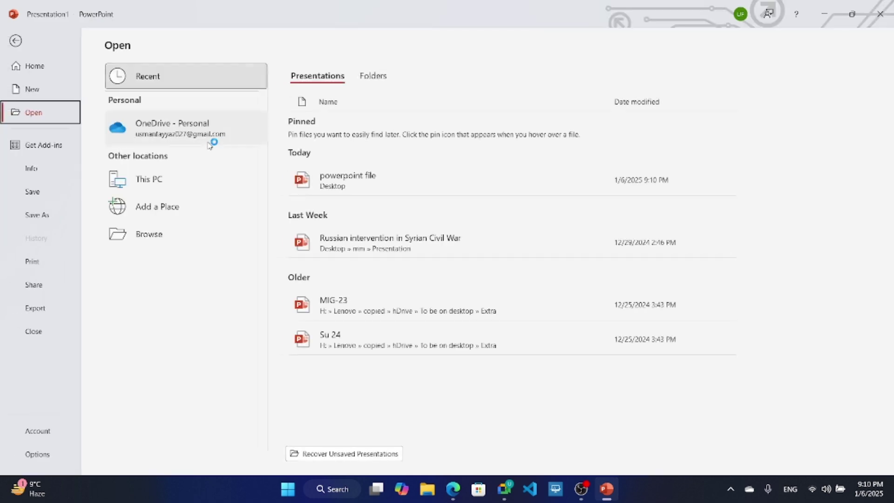
pyautogui.click(343, 178)
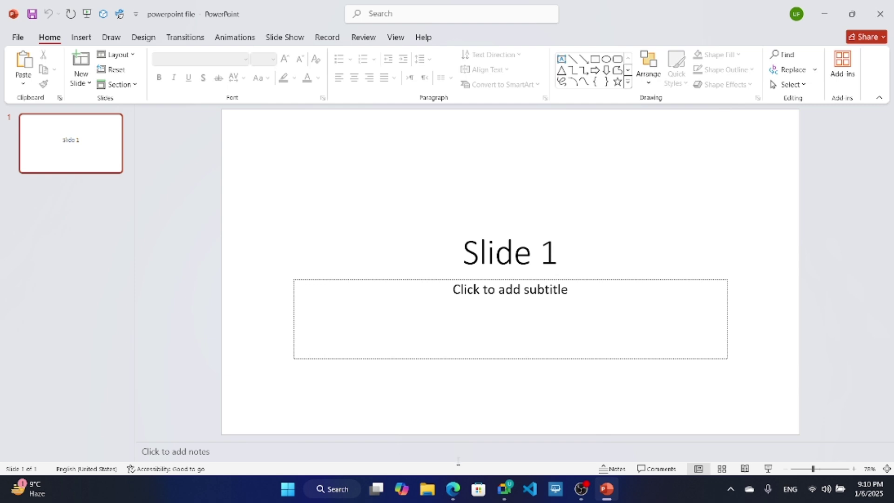
# Consult the shortcut for creating a new file in the Lesson 2 PDF and return to the presentation in PowerPoint
pyautogui.click(461, 499)
pyautogui.scroll(-1, 450, 373)
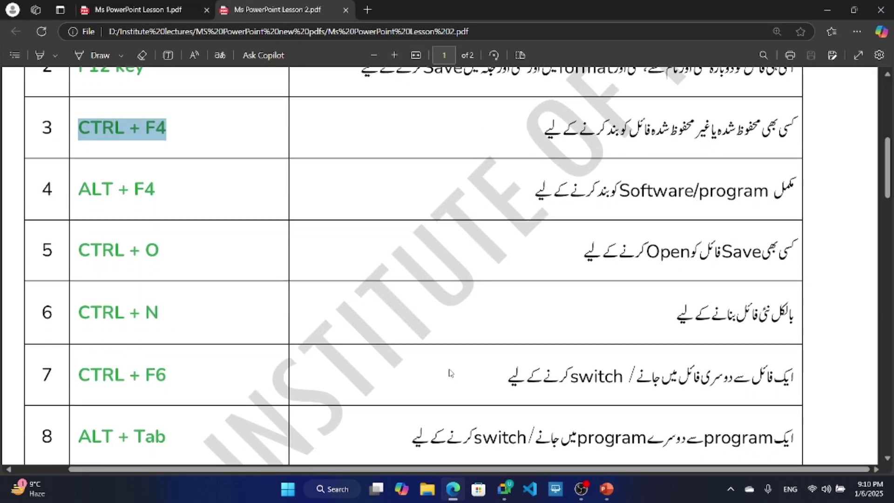
pyautogui.hotkey('alt', 'Tab')
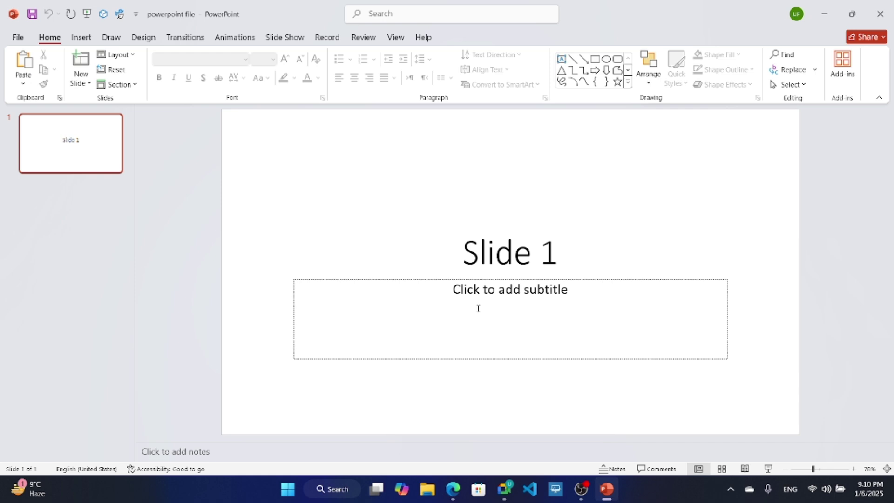
# Switch to Google Meet, read the in-call messages, check the participant list and minimize the meeting window
pyautogui.moveTo(504, 488)
pyautogui.click(439, 430)
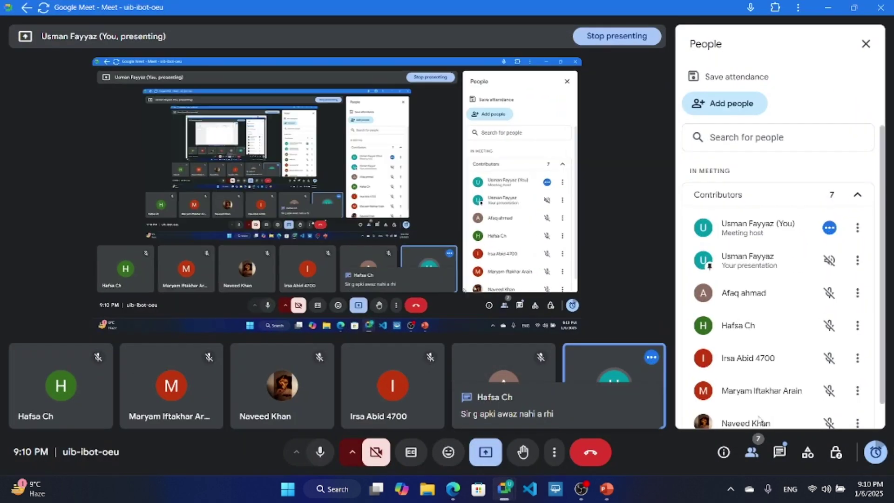
pyautogui.click(778, 450)
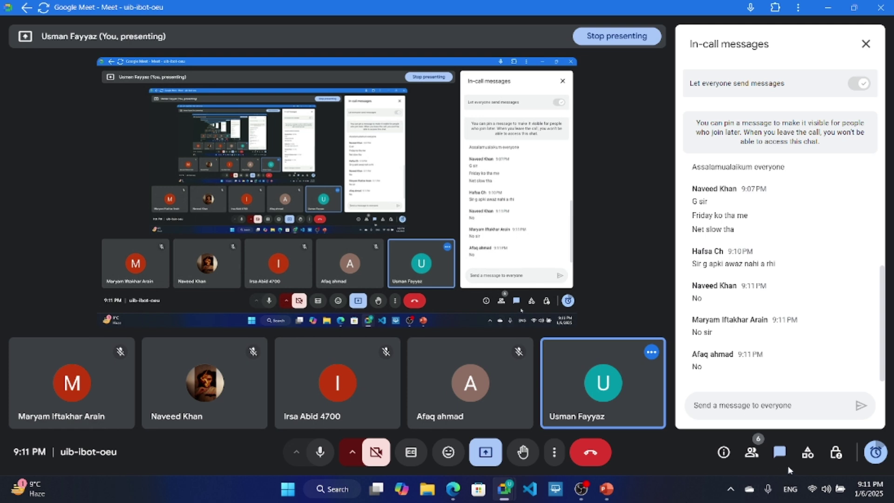
pyautogui.click(751, 452)
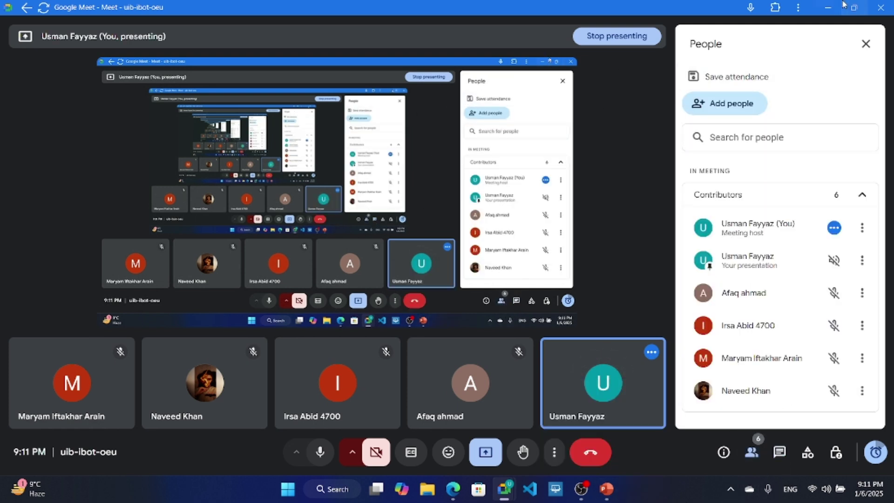
pyautogui.click(828, 8)
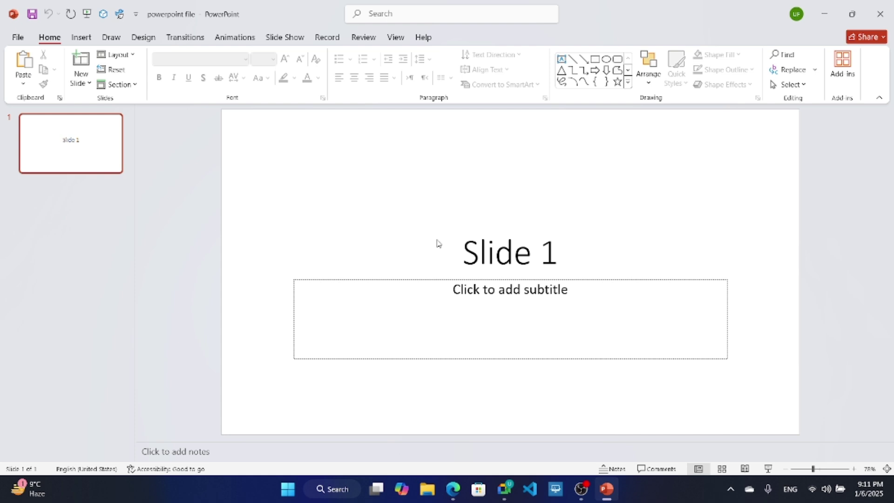
# Create a new blank presentation and bring the "powerpoint file" window back to the front
pyautogui.hotkey('ctrl', 'n')
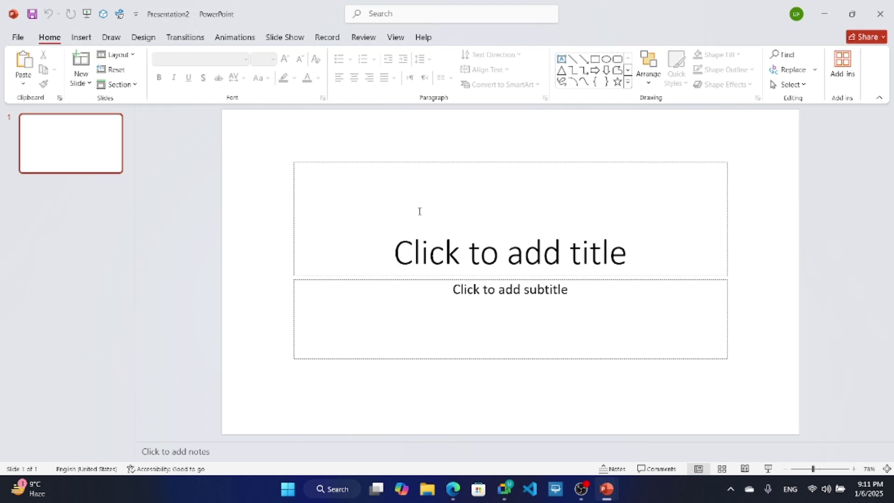
pyautogui.moveTo(609, 493)
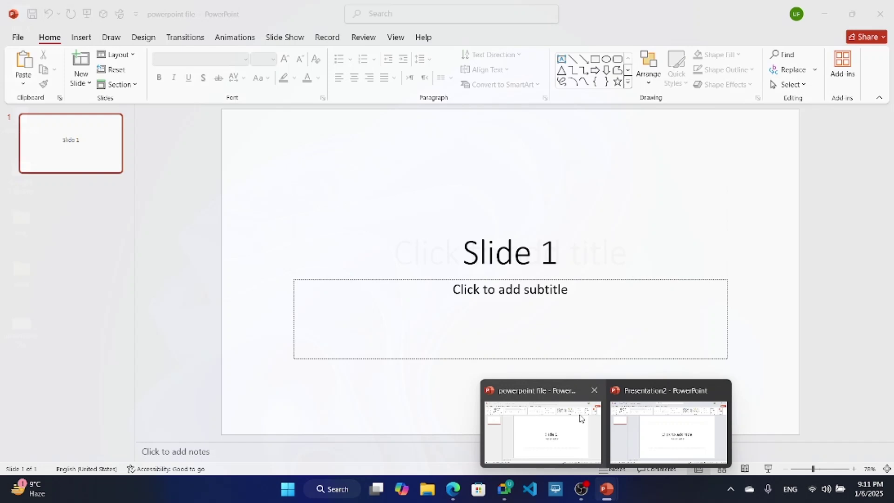
pyautogui.click(580, 417)
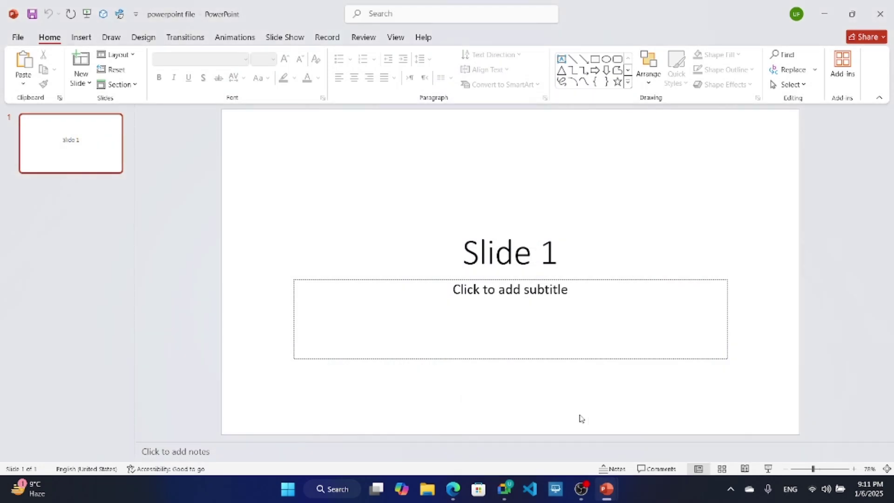
# Switch to the Lesson 2 PDF and highlight the row 7 shortcut for switching between files, and its description
pyautogui.click(451, 488)
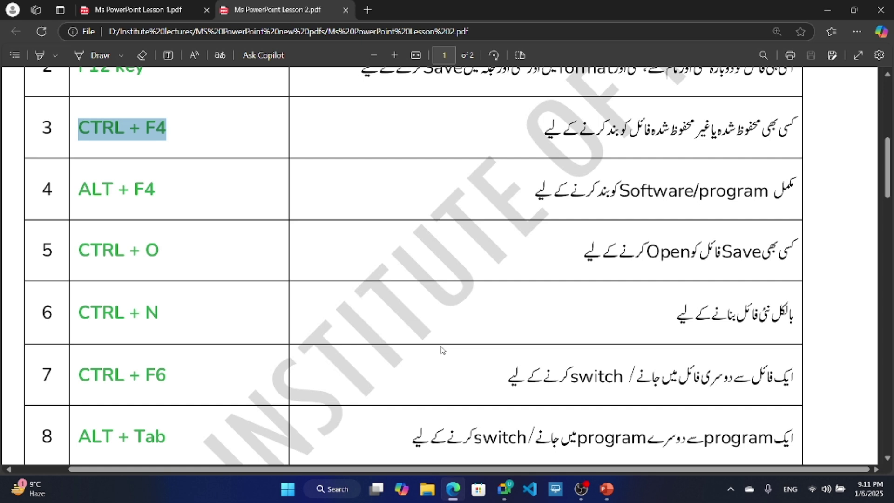
pyautogui.click(126, 183)
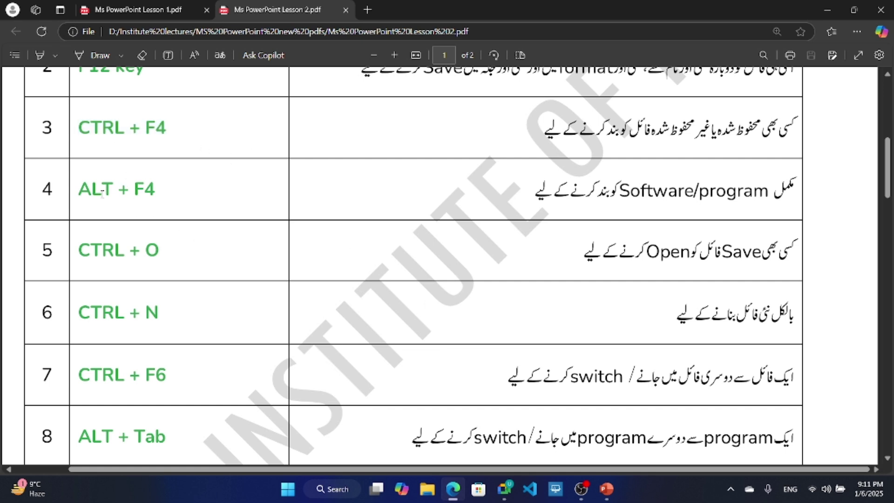
pyautogui.scroll(-2, 84, 250)
pyautogui.moveTo(83, 317); pyautogui.dragTo(167, 319)
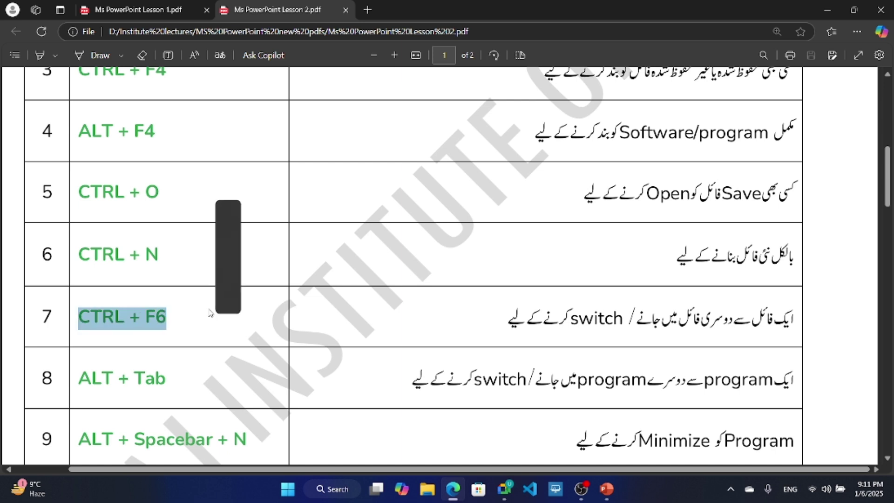
pyautogui.moveTo(795, 318); pyautogui.dragTo(507, 320)
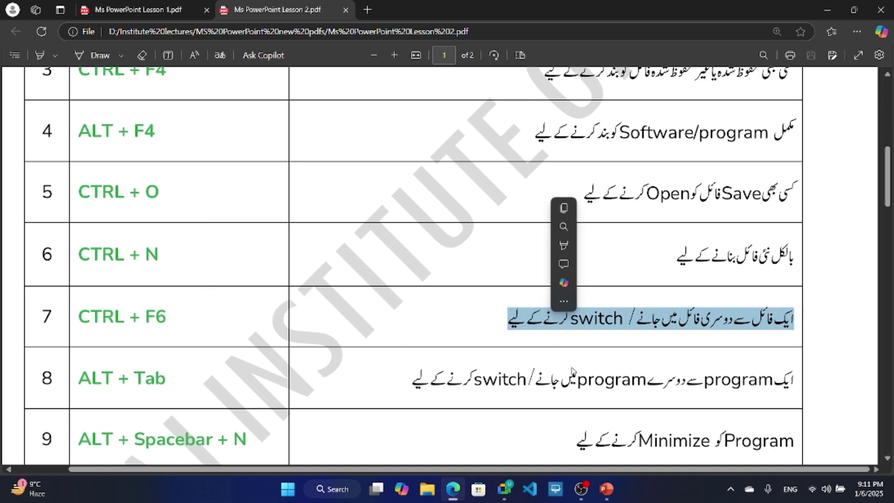
# Switch to PowerPoint and toggle repeatedly between "powerpoint file" and the new blank presentation
pyautogui.moveTo(605, 484)
pyautogui.click(519, 372)
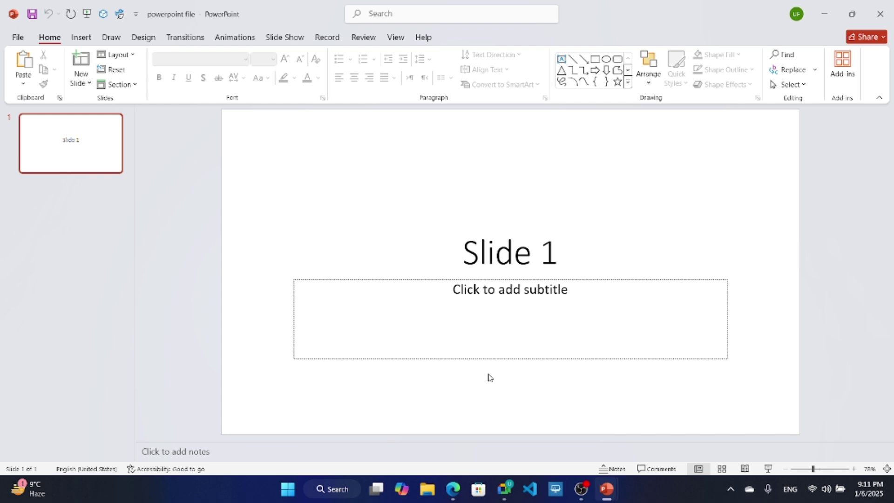
pyautogui.hotkey('ctrl', 'F6')
pyautogui.hotkey('ctrl', 'F6')
pyautogui.hotkey('ctrl', 'F6')
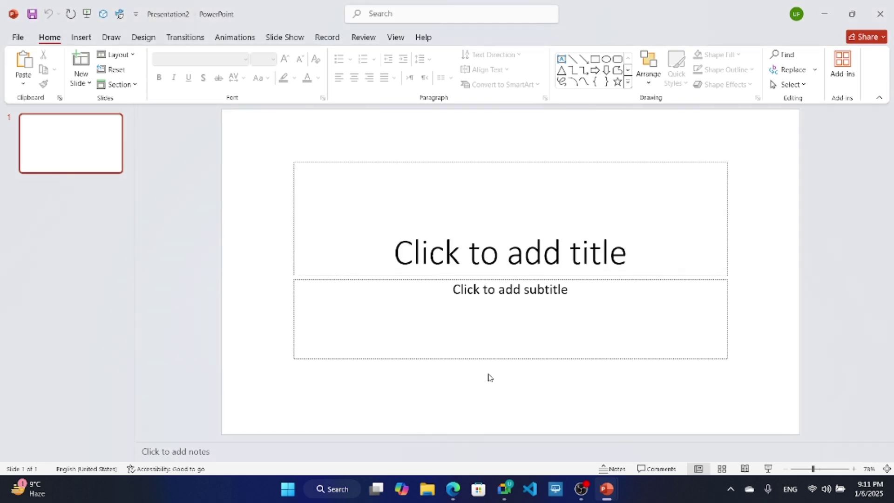
pyautogui.hotkey('ctrl', 'F6')
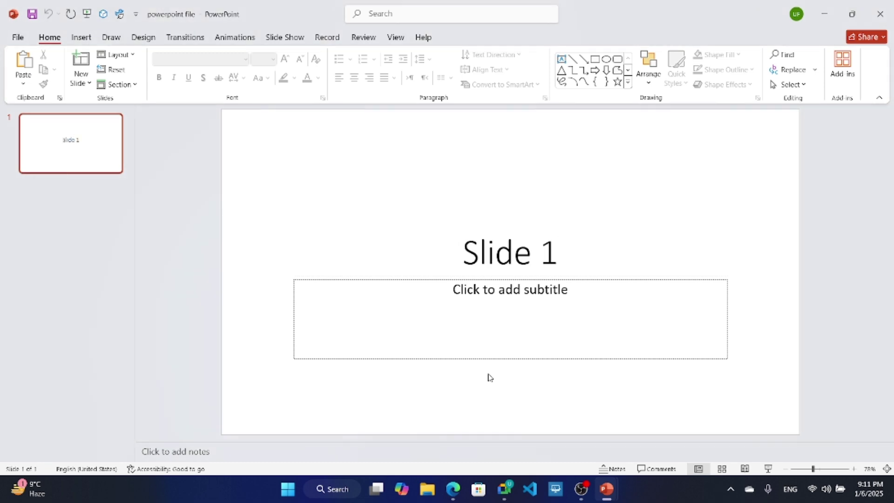
# Switch to the Lesson 2 PDF and consult the row 8 shortcut for switching between programs
pyautogui.click(450, 500)
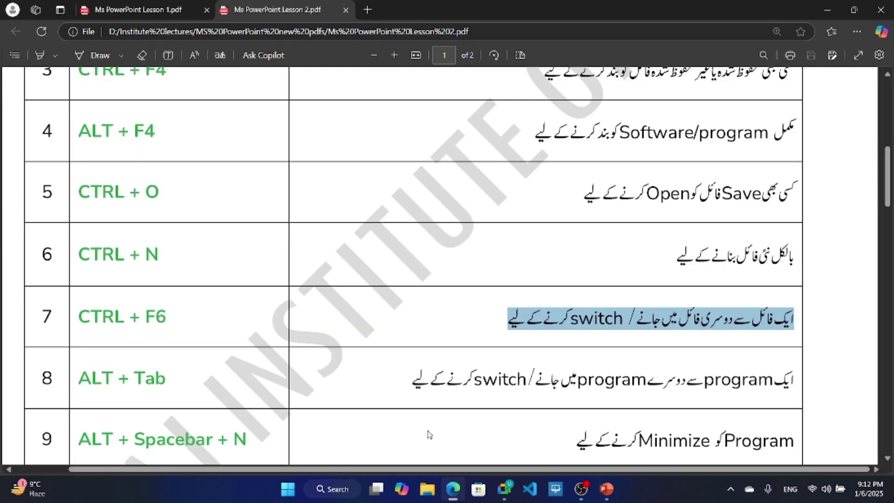
pyautogui.scroll(-3, 429, 434)
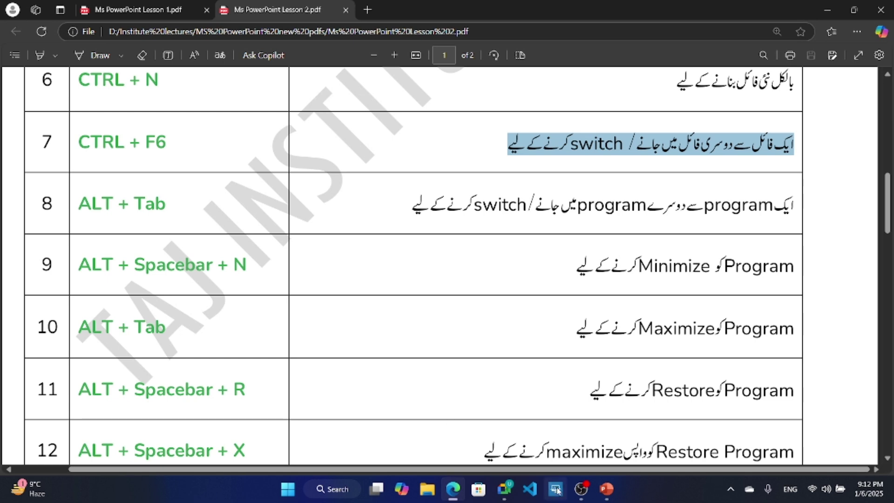
pyautogui.moveTo(602, 494)
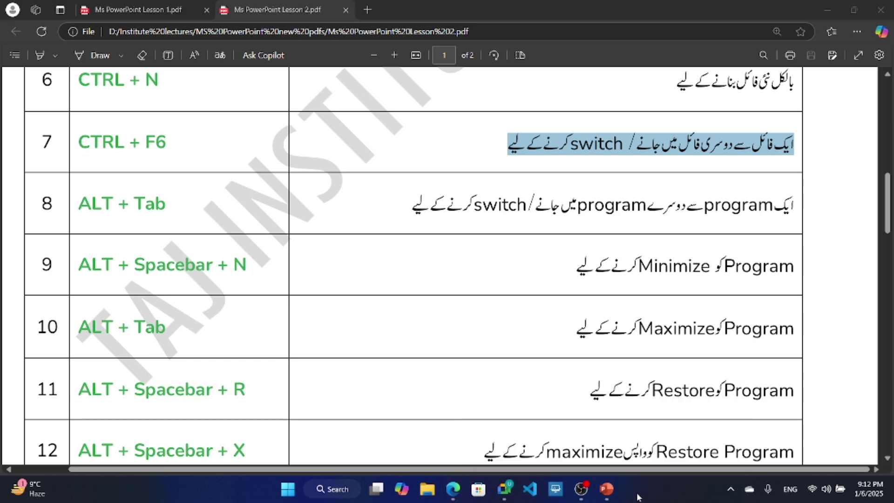
# Cycle through all open windows in the window switcher and switch to the Google Meet window
pyautogui.hotkey('alt', 'Tab')
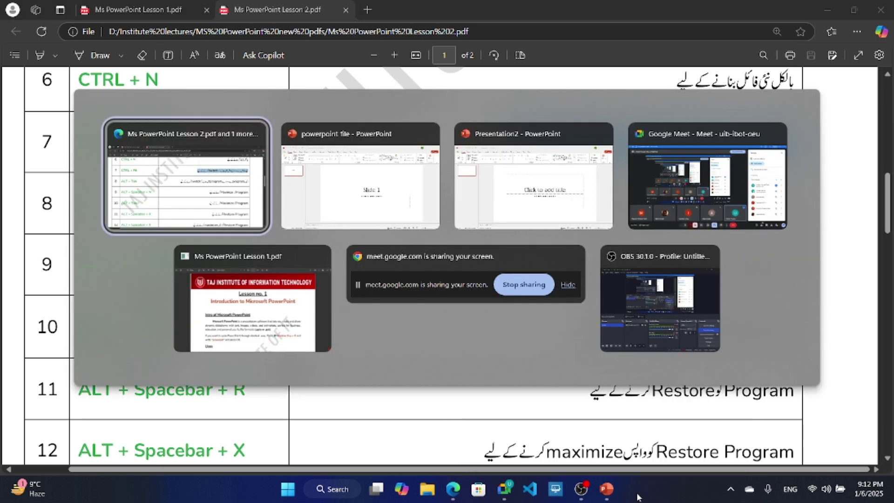
pyautogui.press('Tab')
pyautogui.press('Tab')
pyautogui.press('Tab')
pyautogui.press('Tab')
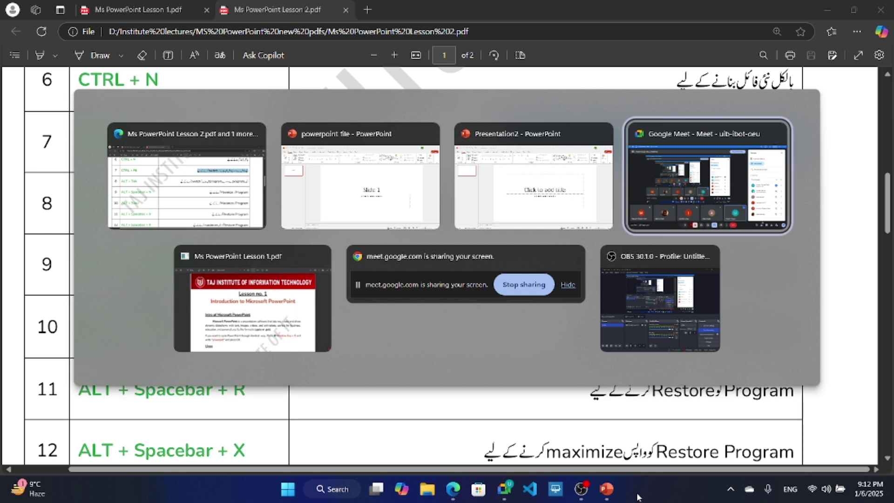
pyautogui.press('Tab')
pyautogui.press('Tab')
pyautogui.press('Tab')
pyautogui.press('Tab')
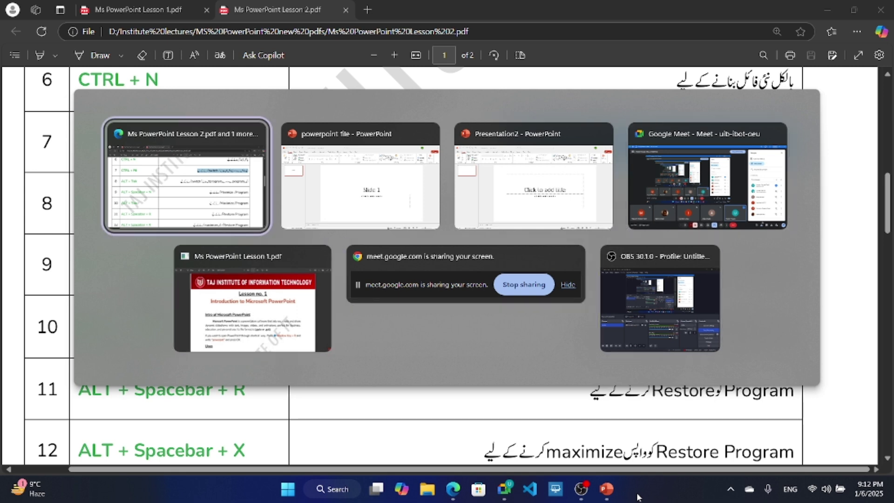
pyautogui.press('Tab')
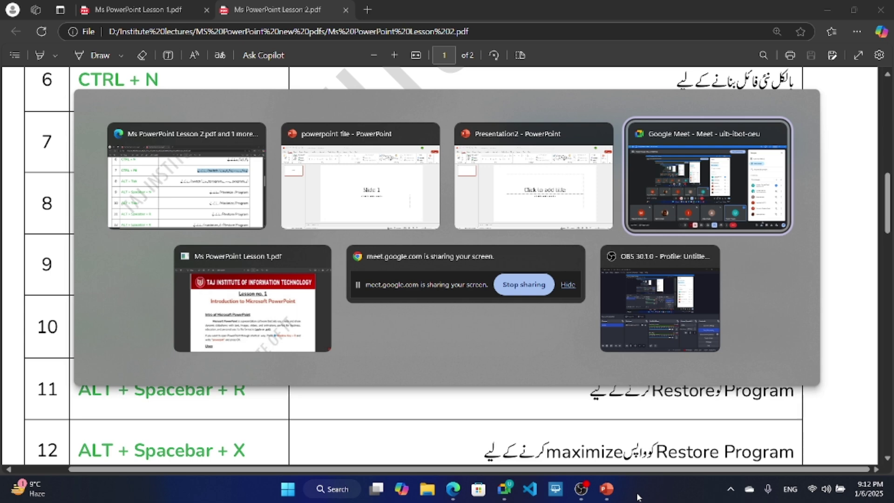
pyautogui.press('alt')
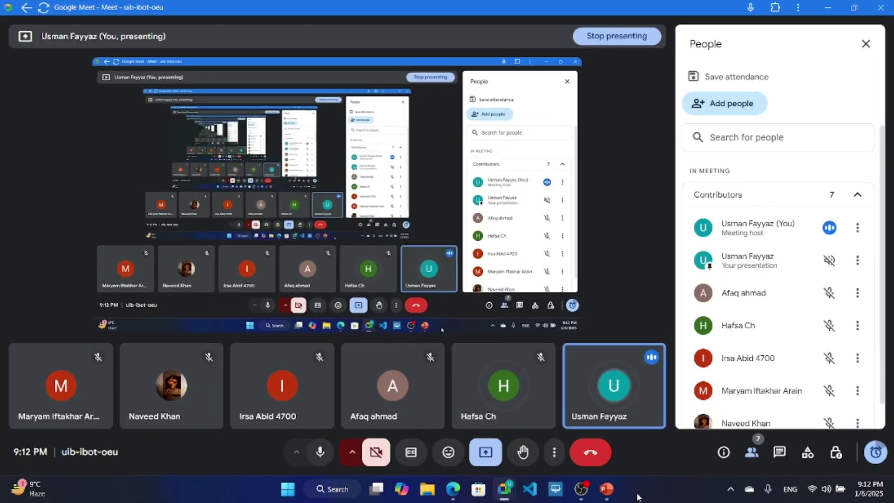
# Switch from Google Meet to the "powerpoint file" window in PowerPoint
pyautogui.hotkey('alt', 'Tab')
pyautogui.press('Tab')
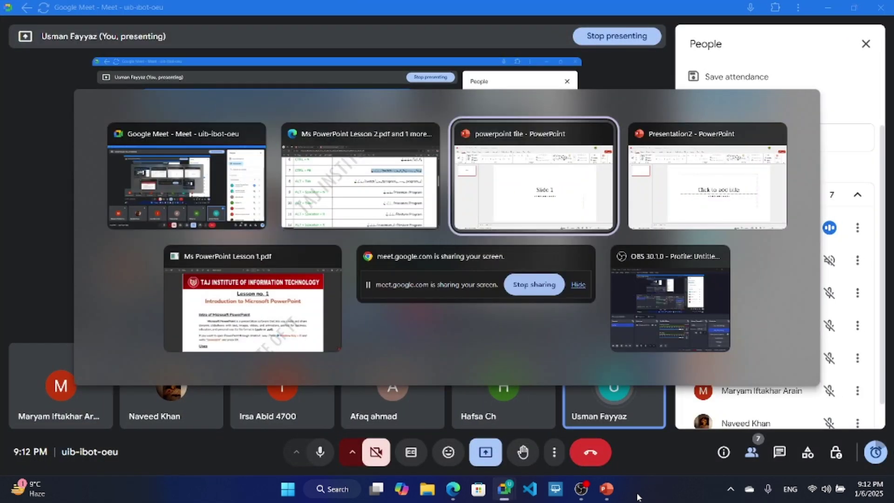
pyautogui.press('alt')
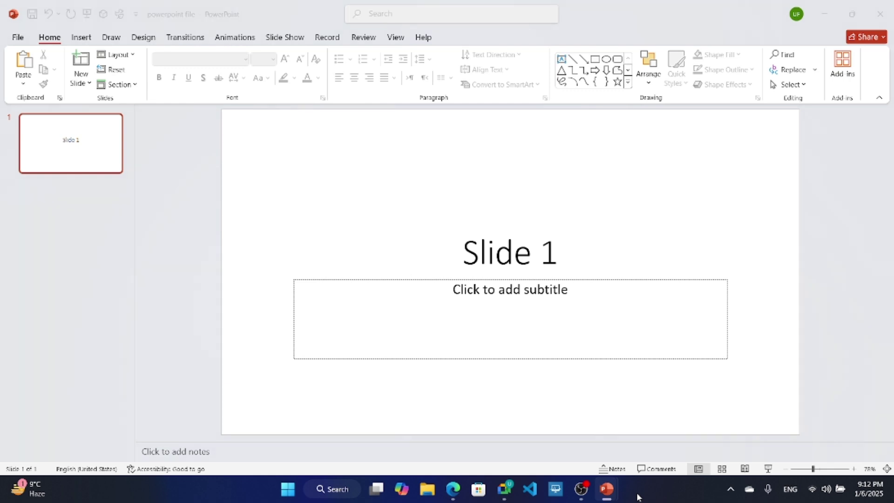
# Cycle through the open windows to the Lesson 1 PDF and return to the shortcut table in the Lesson 2 PDF
pyautogui.hotkey('alt', 'Tab')
pyautogui.press('Tab')
pyautogui.press('Tab')
pyautogui.press('Tab')
pyautogui.press('Tab')
pyautogui.press('Tab')
pyautogui.press('Tab')
pyautogui.press('Tab')
pyautogui.press('Tab')
pyautogui.press('Tab')
pyautogui.press('Tab')
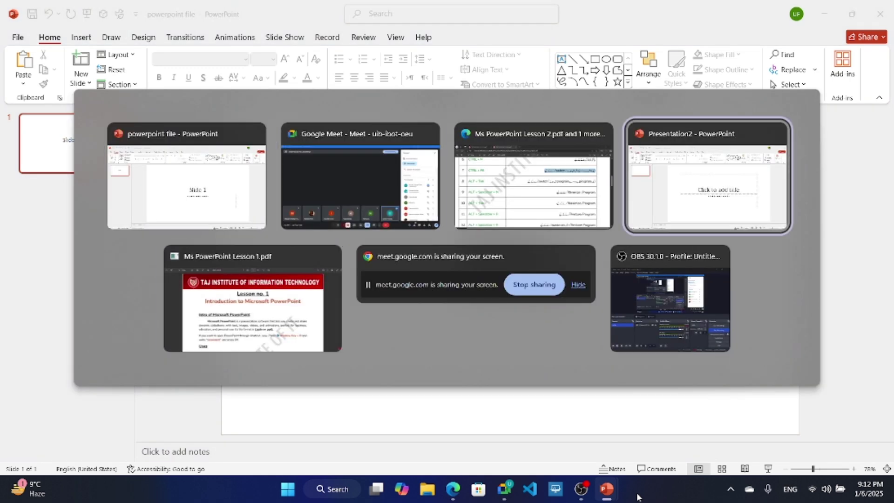
pyautogui.press('alt')
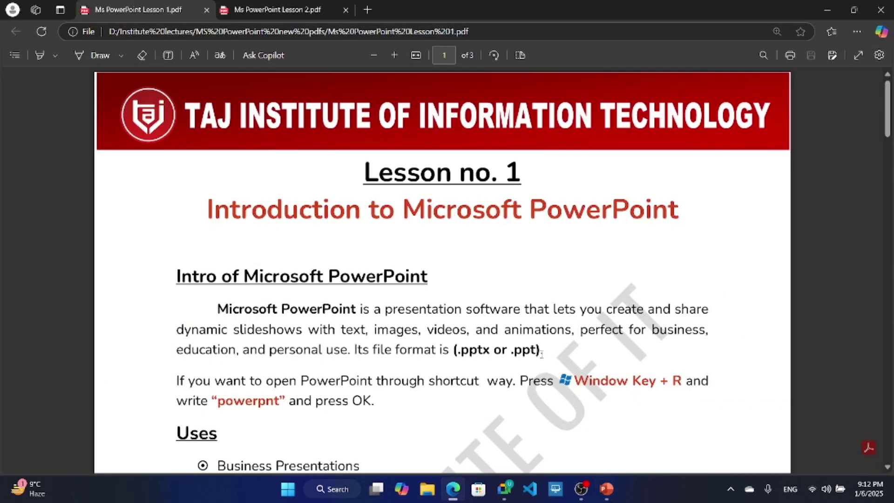
pyautogui.click(288, 5)
pyautogui.scroll(-1, 208, 242)
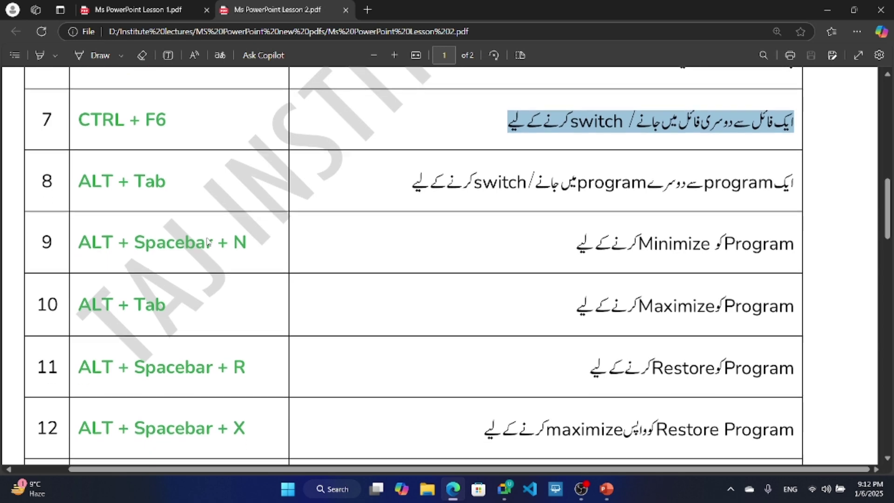
# Highlight the row 9 program-minimizing shortcut in the Lesson 2 PDF and minimize the browser window
pyautogui.scroll(-1, 208, 242)
pyautogui.moveTo(145, 207); pyautogui.dragTo(248, 207)
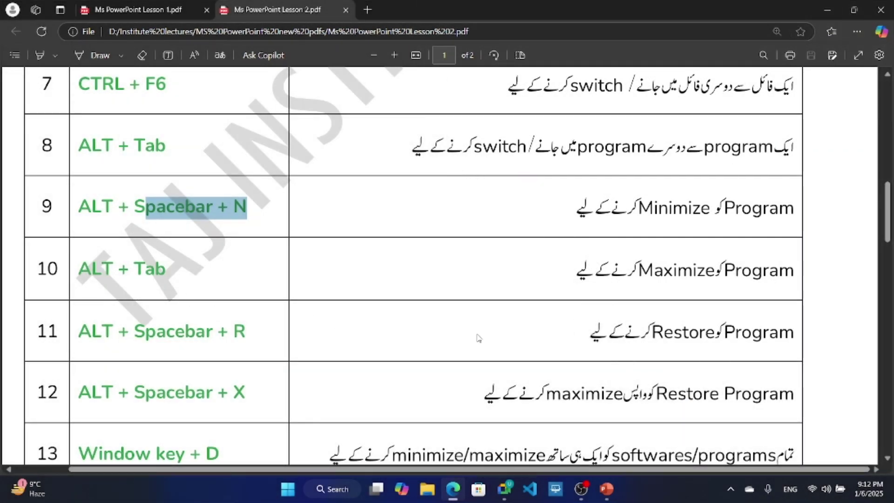
pyautogui.click(827, 9)
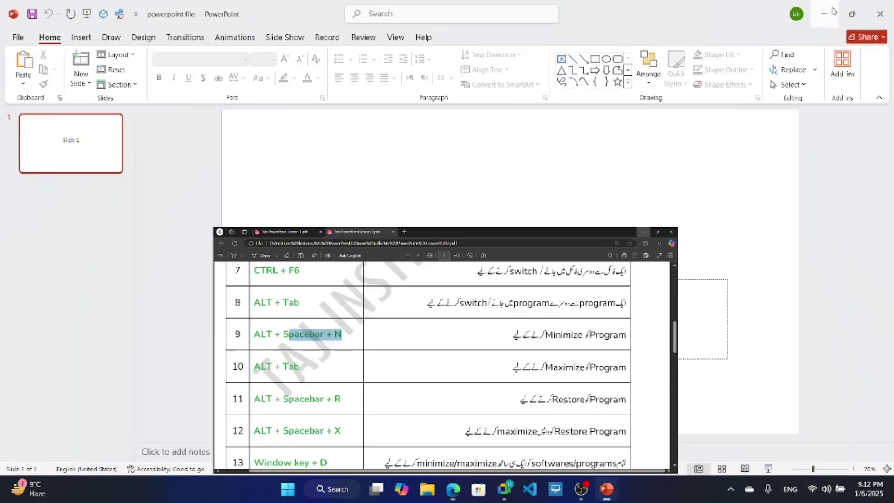
# Switch from PowerPoint back to the browser and return to the shortcut table in the Lesson 2 PDF
pyautogui.hotkey('alt', 'Tab')
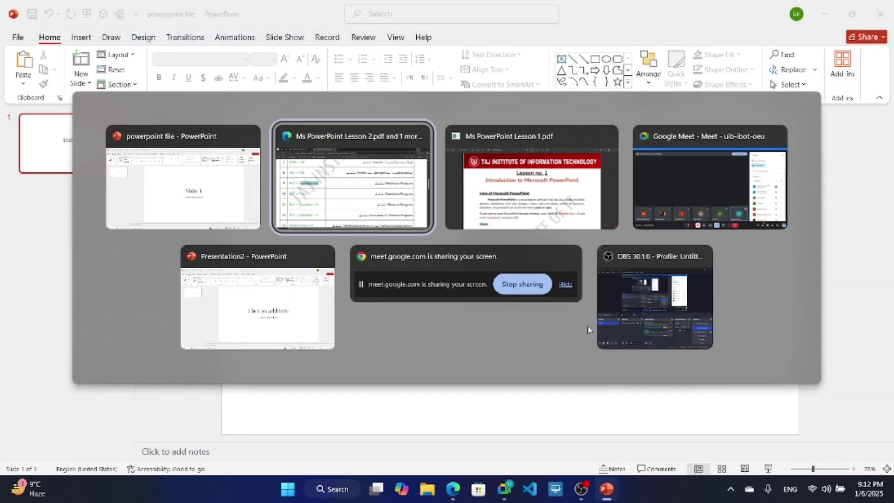
pyautogui.hotkey('alt', 'Tab')
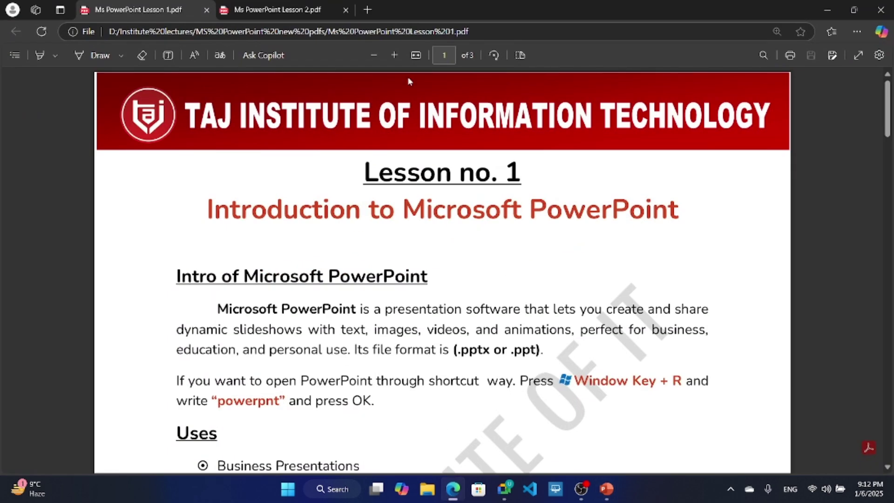
pyautogui.click(326, 9)
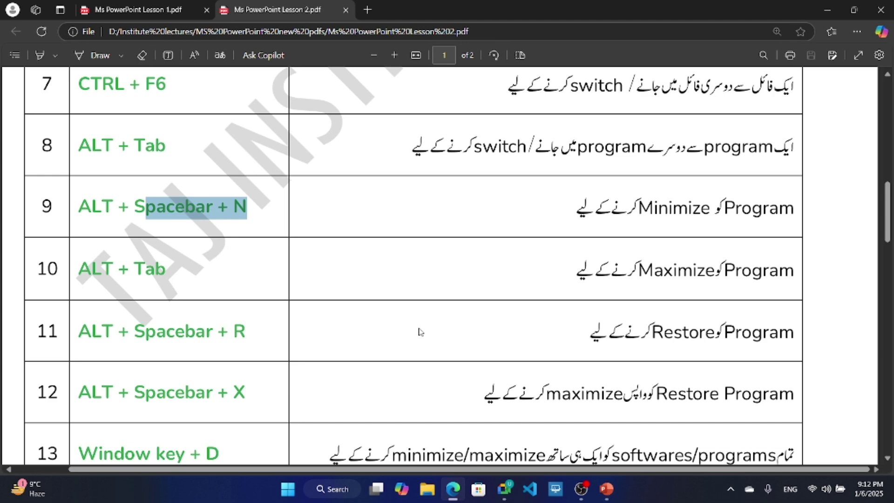
# Highlight the row 12 maximize description and the row 13 shortcut in the Lesson 2 table, then clear the highlight
pyautogui.scroll(-1, 419, 329)
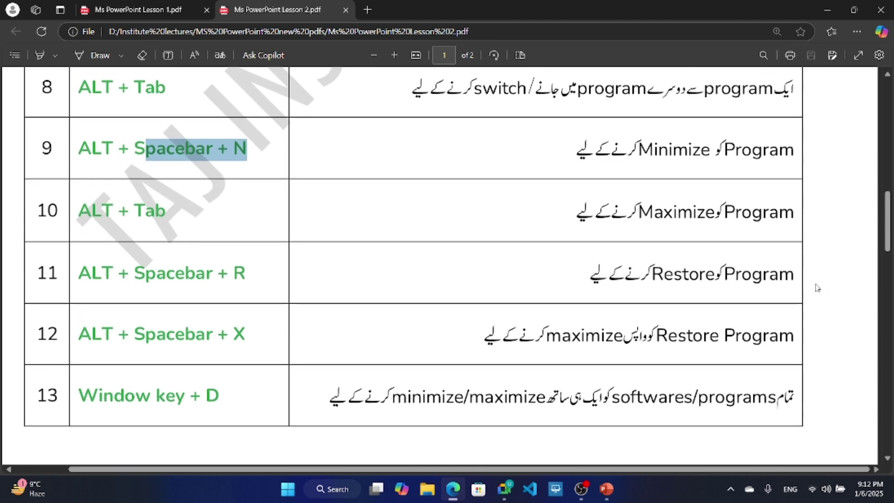
pyautogui.moveTo(656, 336); pyautogui.dragTo(308, 348)
pyautogui.scroll(-2, 309, 348)
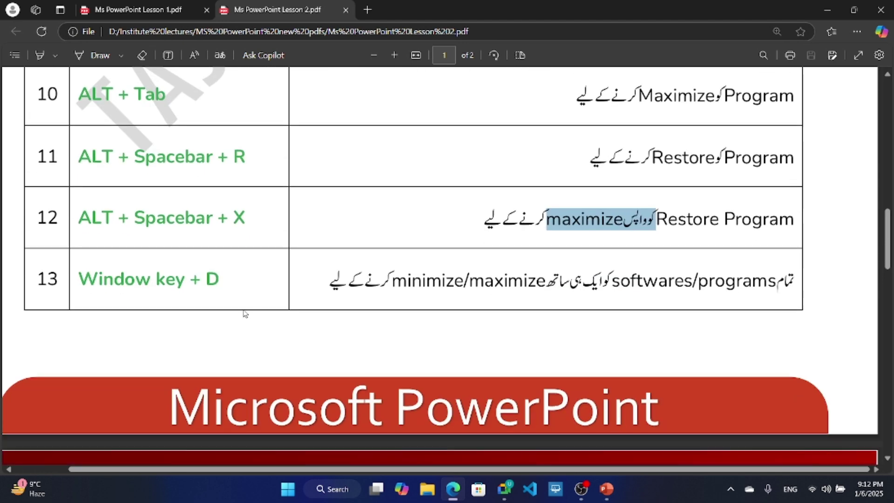
pyautogui.moveTo(78, 279); pyautogui.dragTo(313, 280)
pyautogui.click(525, 399)
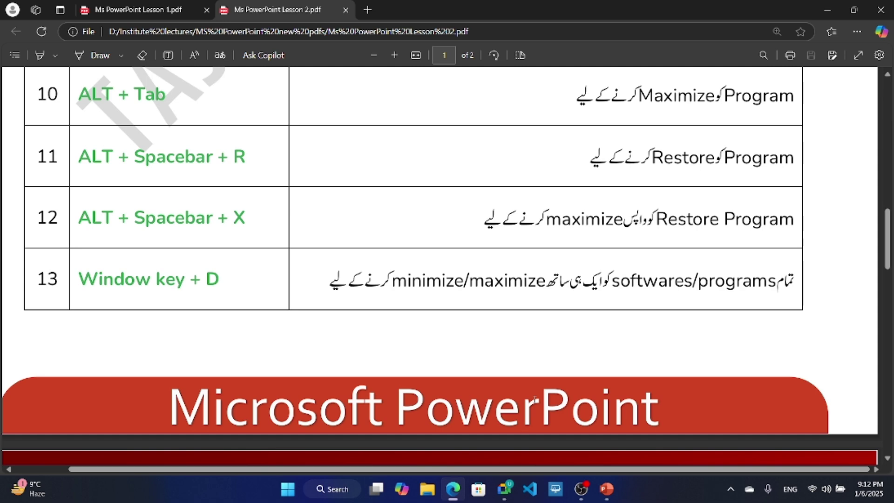
# Minimize all windows to show the desktop, restore them, and highlight the matching row 13 description
pyautogui.press('super+d')
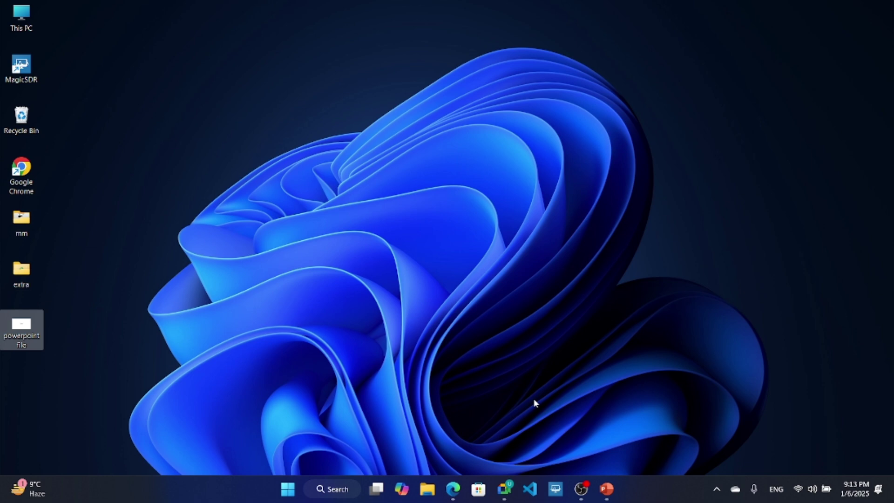
pyautogui.press('super+d')
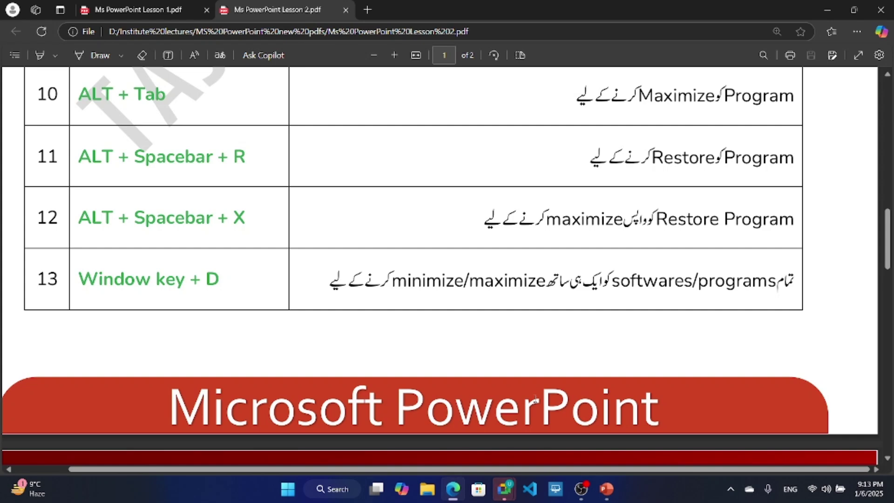
pyautogui.moveTo(635, 287); pyautogui.dragTo(726, 286)
pyautogui.click(486, 370)
# Skim ahead to Home Menu Options Part (b) and return to the Lesson 2 title at the start of the PDF
pyautogui.scroll(-8, 479, 366)
pyautogui.scroll(-1, 473, 329)
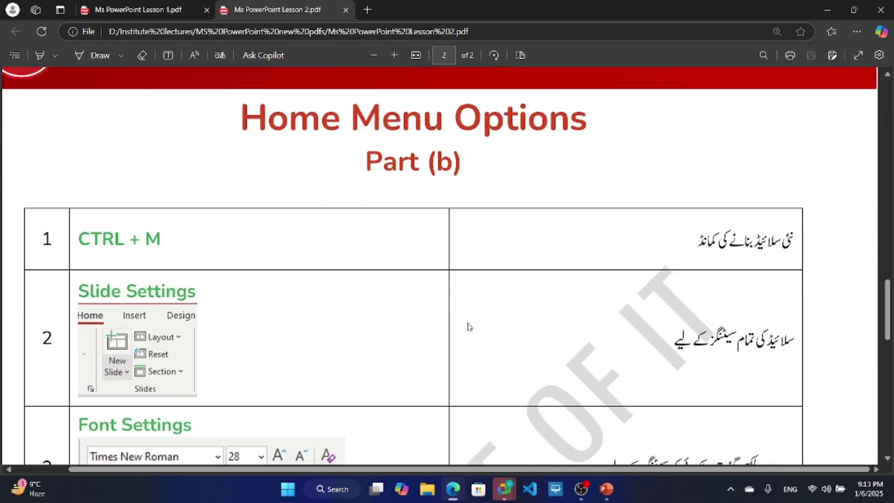
pyautogui.scroll(6, 467, 321)
pyautogui.scroll(3, 465, 319)
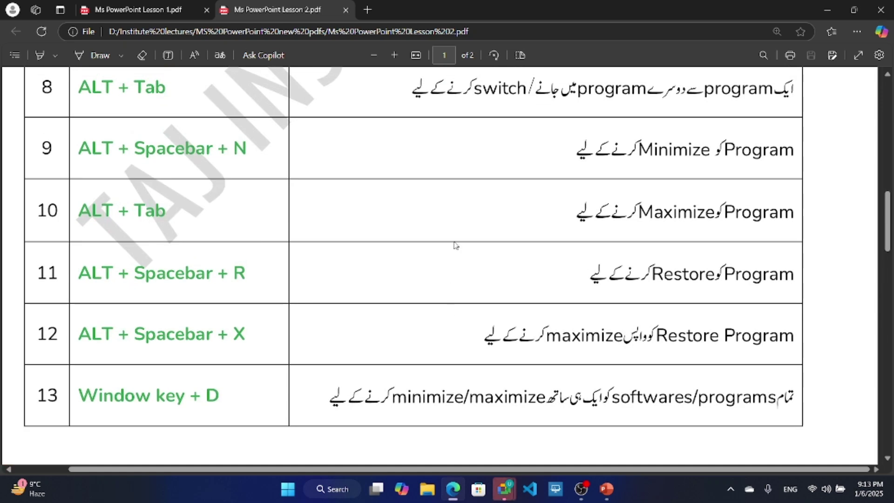
pyautogui.scroll(-1, 456, 164)
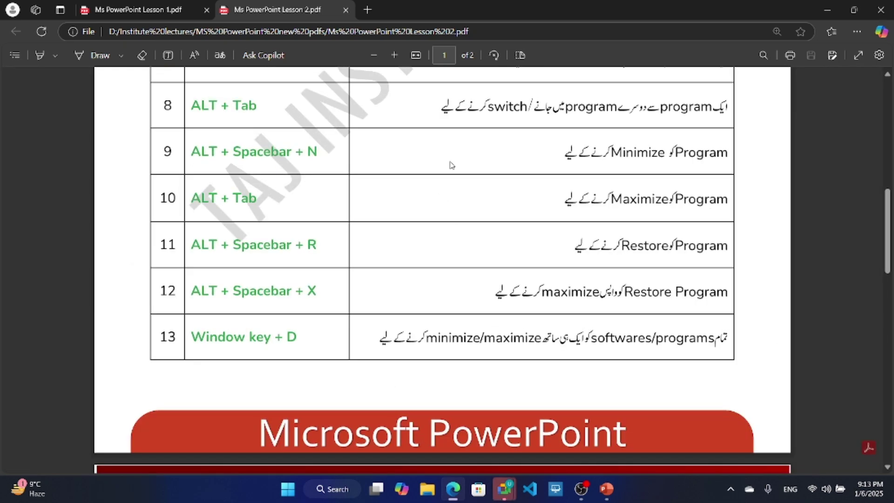
pyautogui.scroll(10, 453, 163)
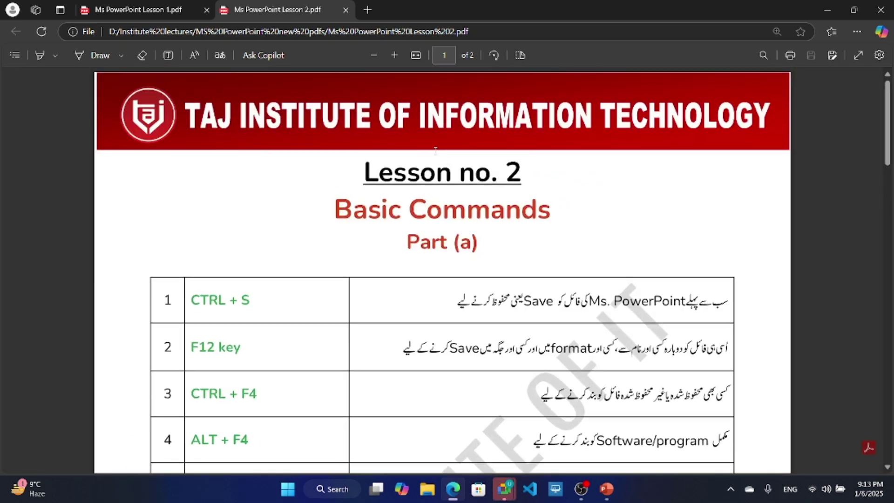
# Switch to Google Meet, check the in-call messages and the participant list, and minimize the meeting window
pyautogui.moveTo(504, 489)
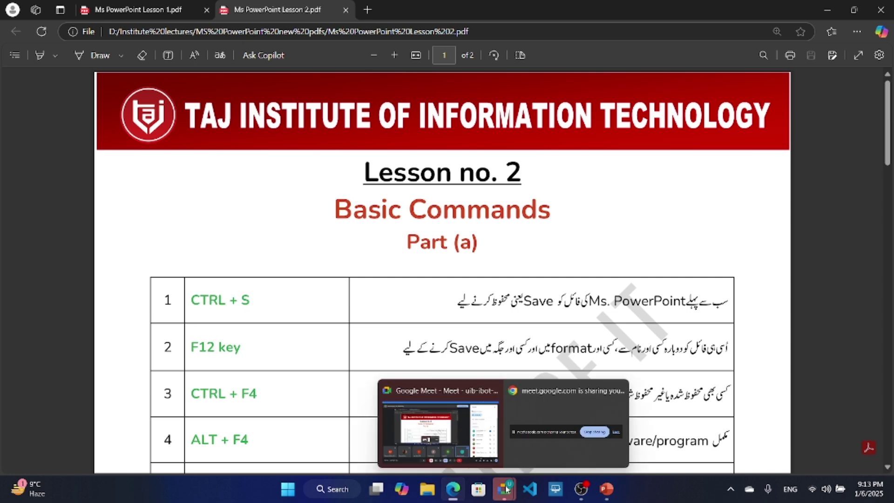
pyautogui.click(489, 458)
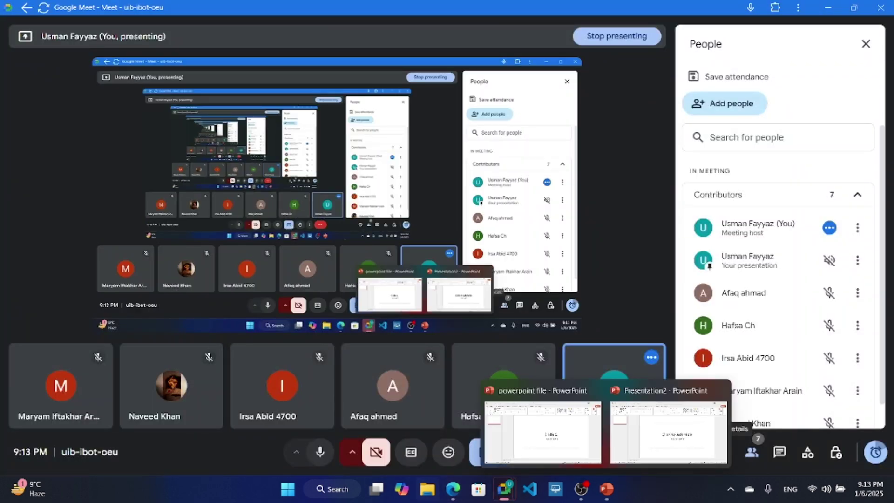
pyautogui.click(778, 453)
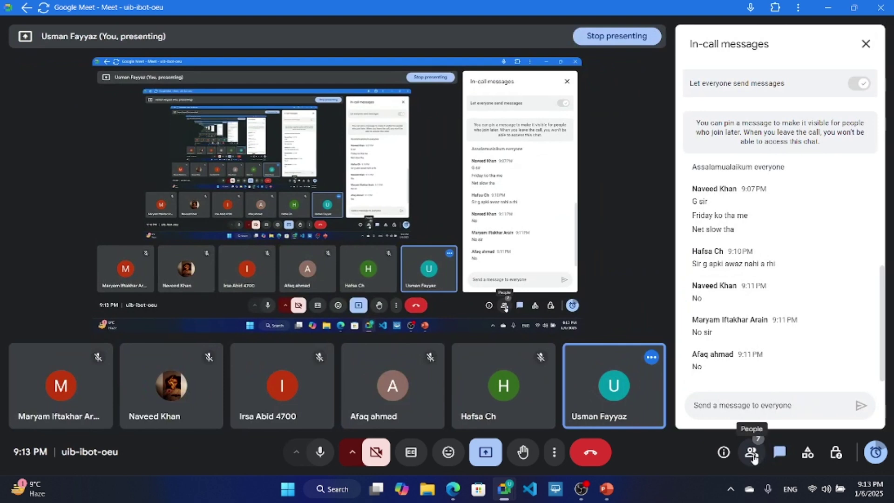
pyautogui.click(751, 454)
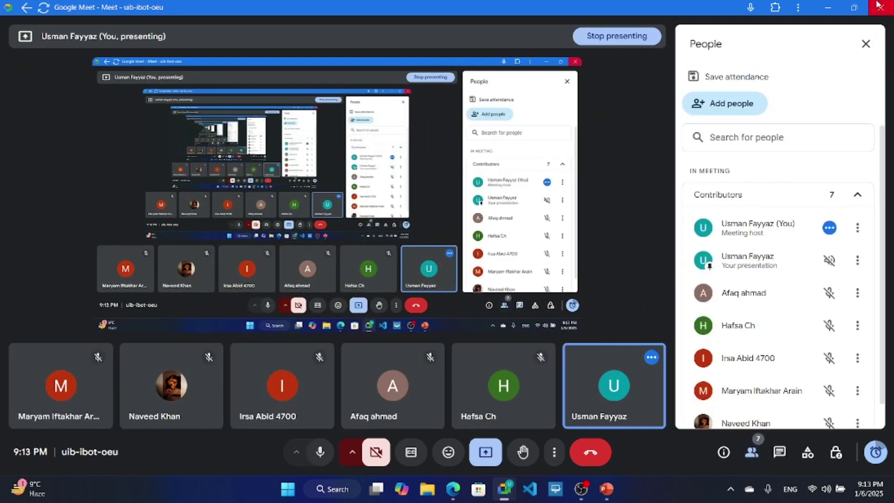
pyautogui.click(828, 8)
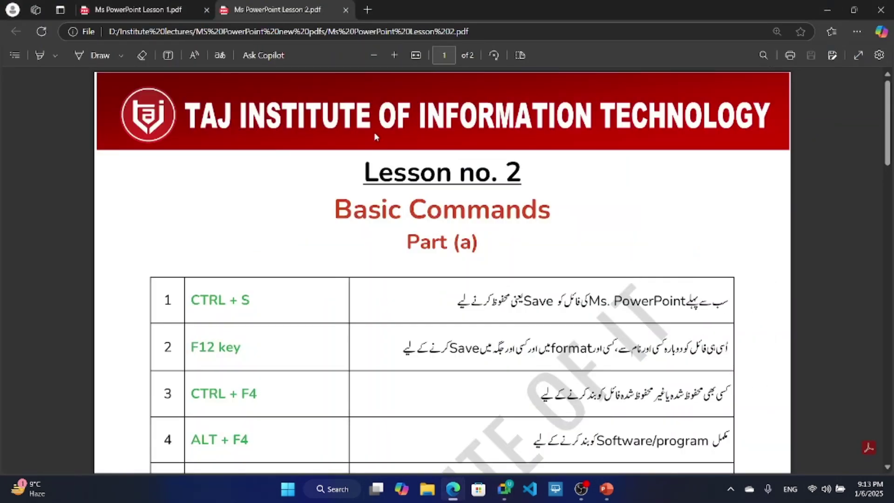
# Review the Lesson 2 commands and the Home Menu Options table through row 6, returning to the start of Part (b)
pyautogui.scroll(-3, 299, 325)
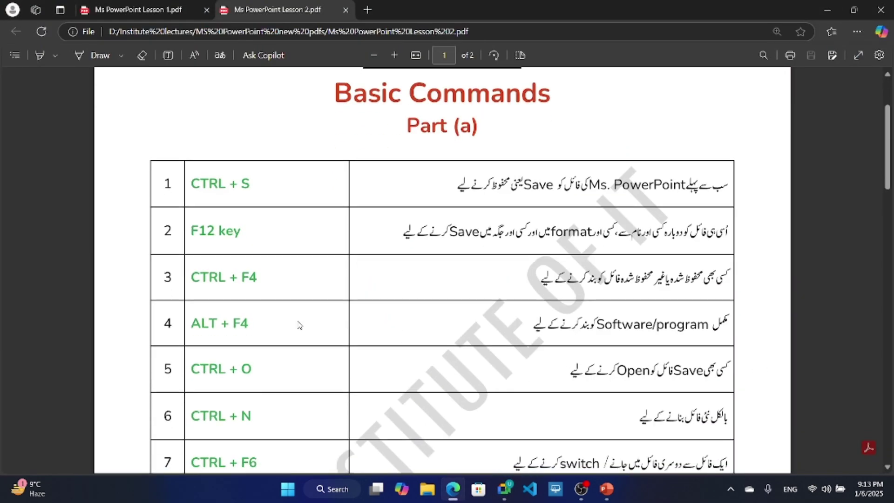
pyautogui.scroll(-10, 299, 325)
pyautogui.scroll(3, 300, 322)
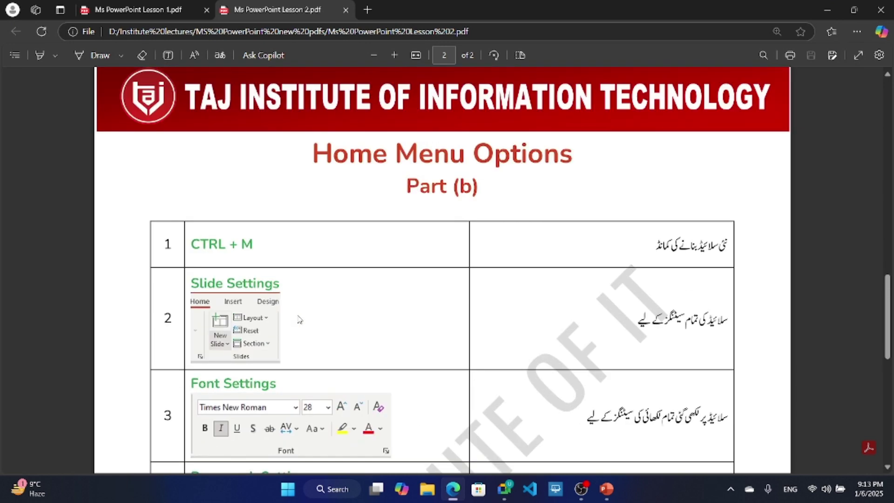
pyautogui.scroll(-3, 299, 319)
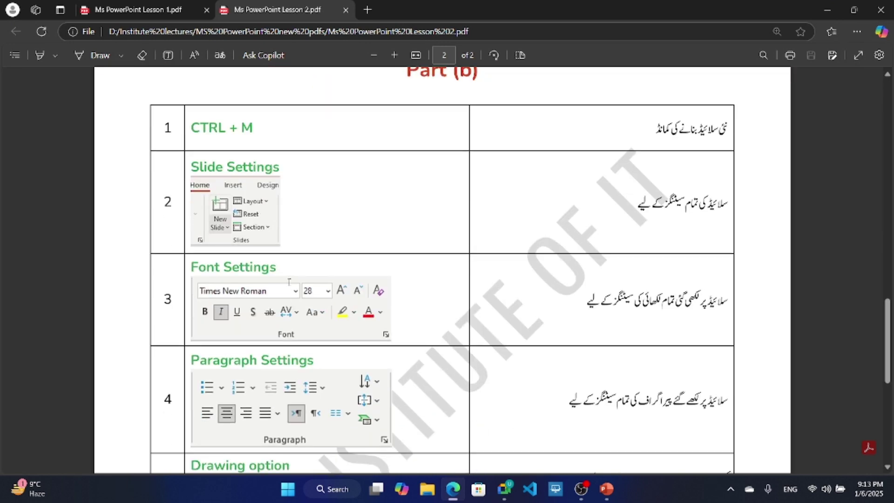
pyautogui.scroll(-8, 287, 291)
pyautogui.scroll(-2, 253, 241)
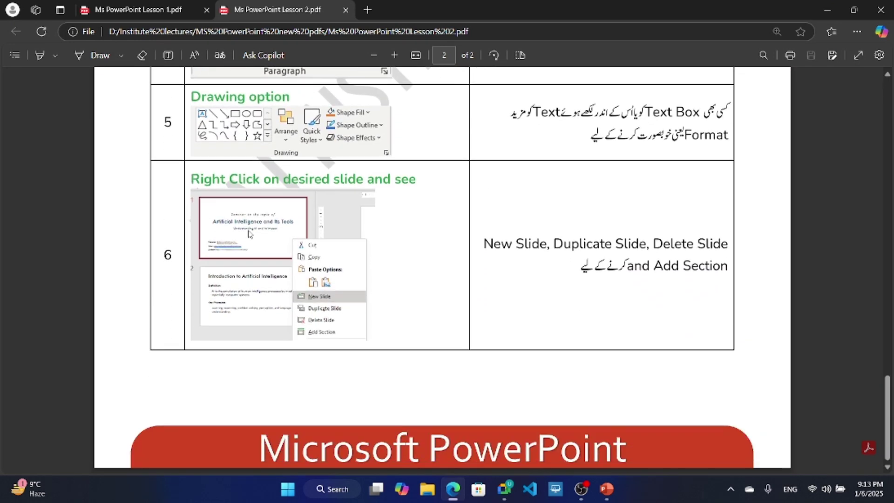
pyautogui.scroll(15, 248, 234)
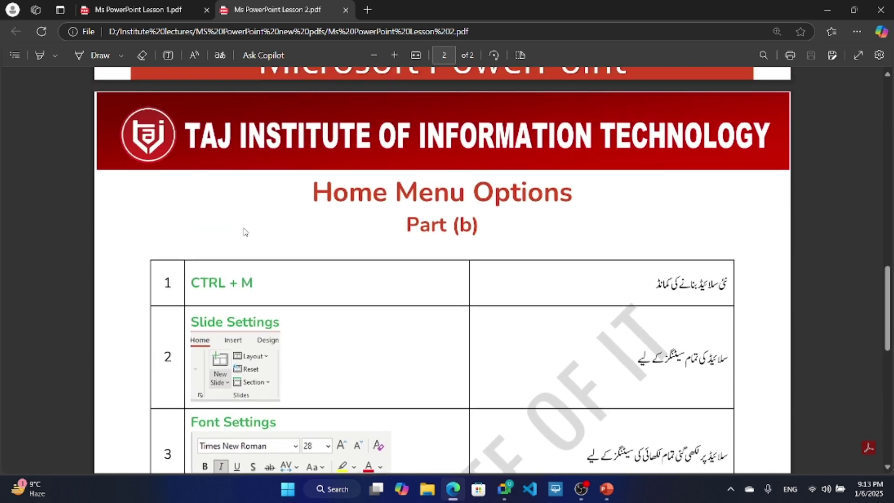
# Close the Presentation2 window and bring up the "powerpoint file" presentation
pyautogui.click(606, 488)
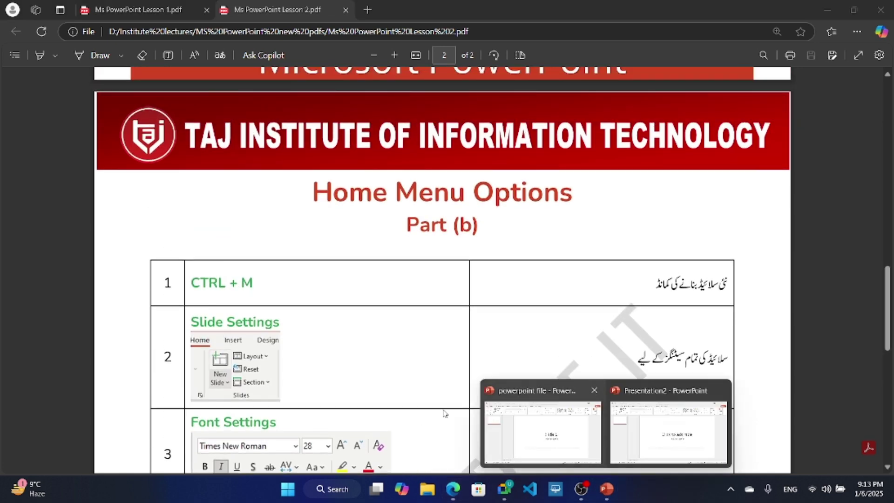
pyautogui.click(718, 390)
pyautogui.click(620, 425)
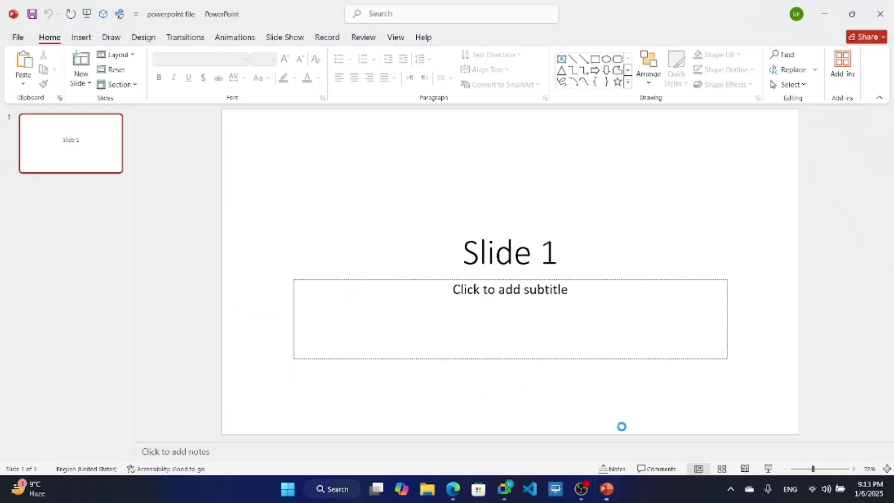
# Return to the Lesson 2 PDF and highlight the row 1 new-slide shortcut and its description in Part (b)
pyautogui.click(452, 489)
pyautogui.moveTo(189, 282); pyautogui.dragTo(279, 283)
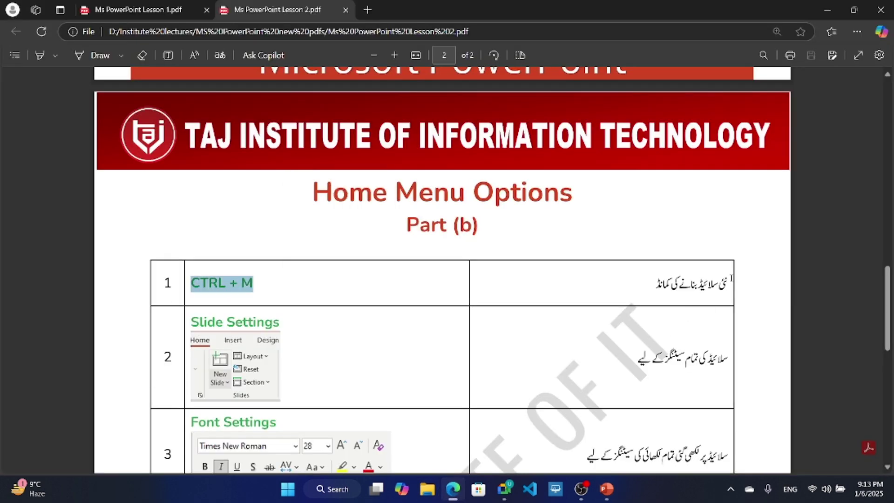
pyautogui.moveTo(731, 283); pyautogui.dragTo(650, 284)
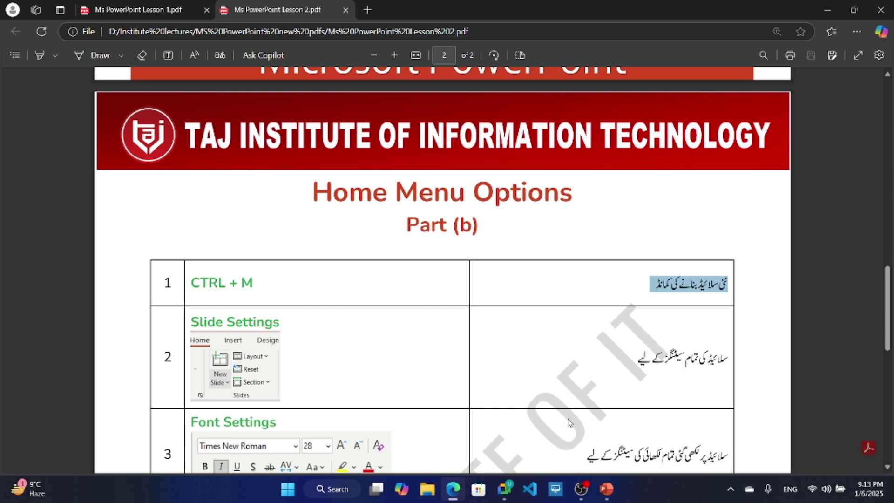
# Switch to the "powerpoint file" presentation and add a new slide after slide 1
pyautogui.click(606, 488)
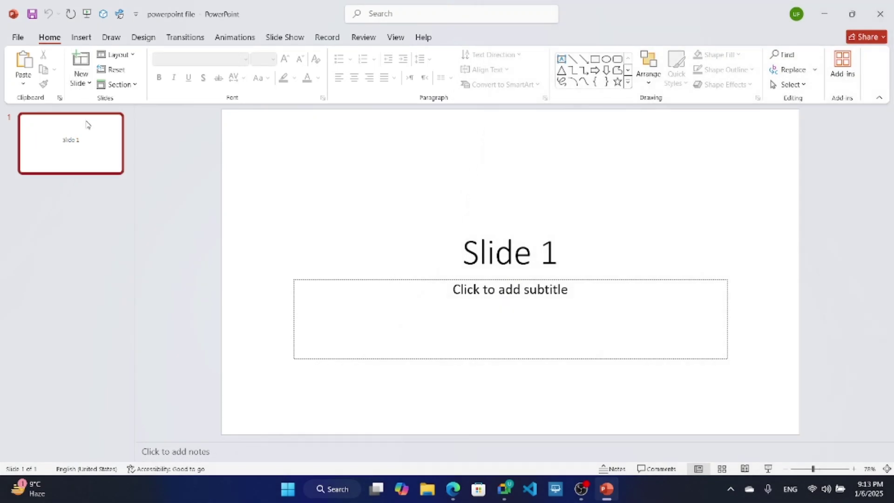
pyautogui.hotkey('ctrl', 'm')
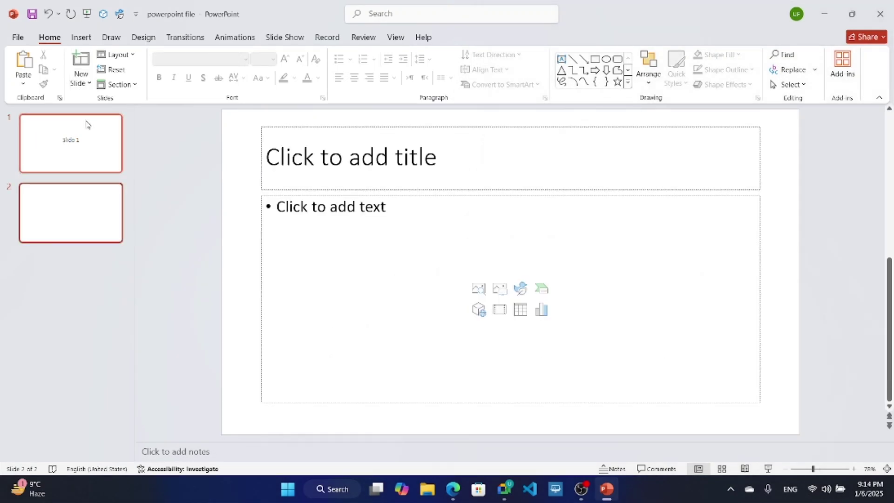
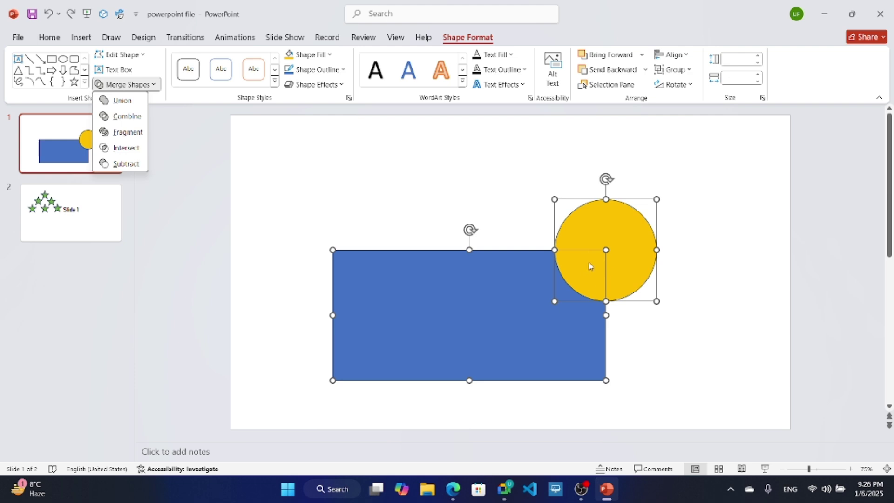
# Try merging the selected circle and rectangle with Subtract, then undo the merge and deselect the shapes
pyautogui.click(126, 163)
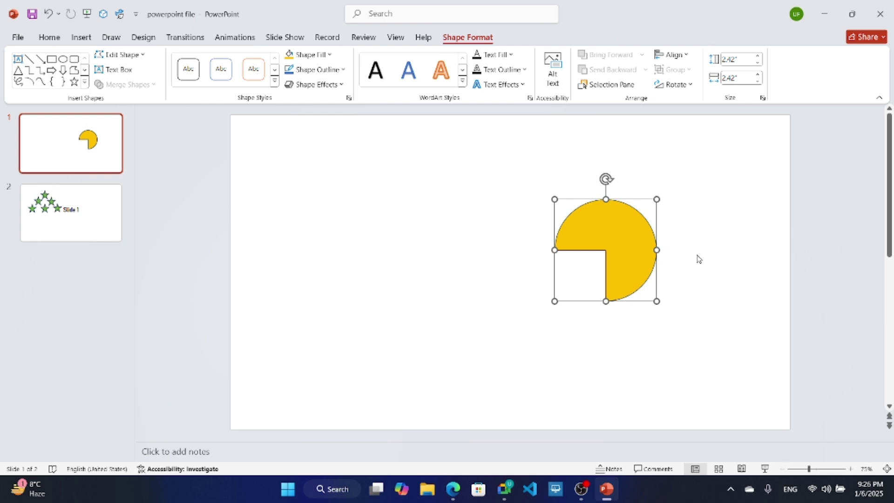
pyautogui.hotkey('ctrl', 'z')
pyautogui.click(698, 326)
# Delete the blue rectangle from slide 1 and move the yellow circle near the middle of the slide
pyautogui.click(597, 345)
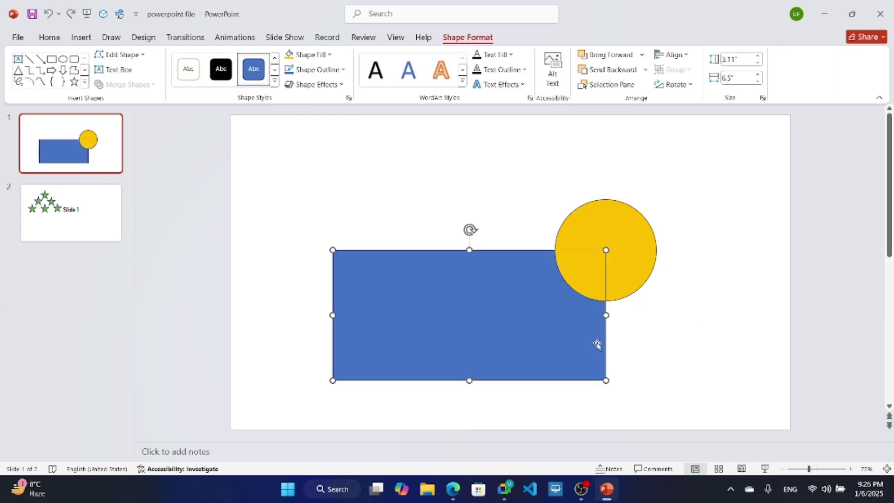
pyautogui.press('Delete')
pyautogui.moveTo(618, 275); pyautogui.dragTo(511, 251)
# Enlarge the yellow circle proportionally to about 5.62" by 5.62" and reposition it near the slide's centre
pyautogui.moveTo(551, 298); pyautogui.dragTo(609, 325)
pyautogui.hotkey('ctrl', 'z')
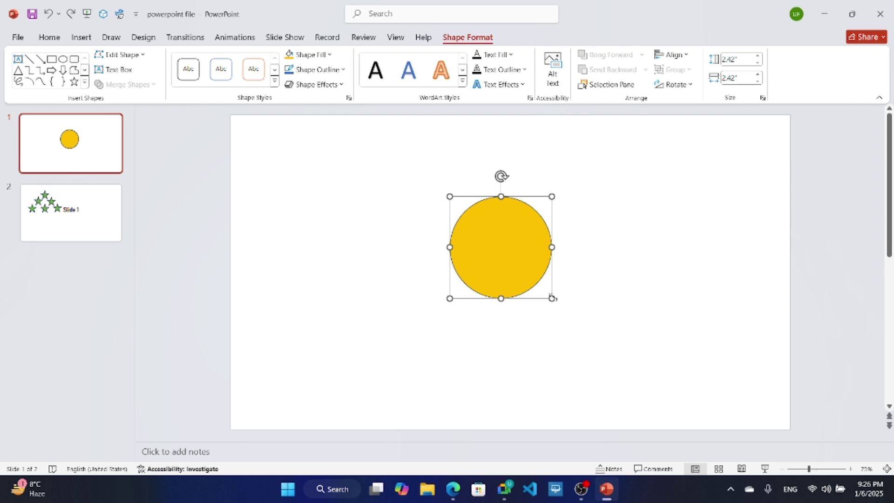
pyautogui.moveTo(552, 298); pyautogui.dragTo(616, 325)
pyautogui.moveTo(524, 271); pyautogui.dragTo(542, 287)
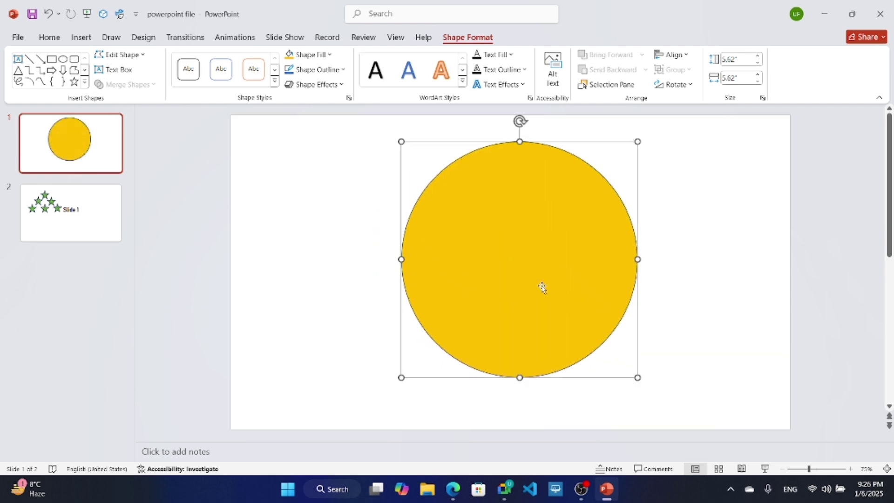
# Draw a five-pointed star centred in the yellow circle and enlarge it proportionally to about 3.8" by 3.8"
pyautogui.click(84, 83)
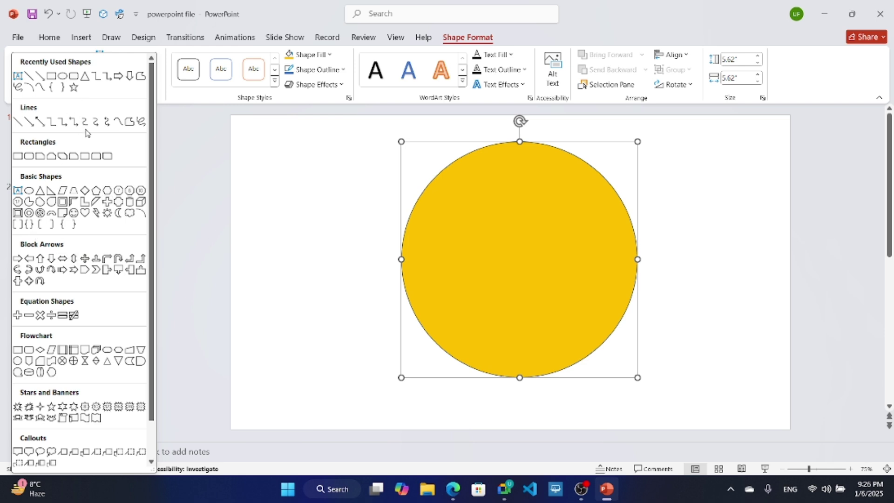
pyautogui.click(73, 76)
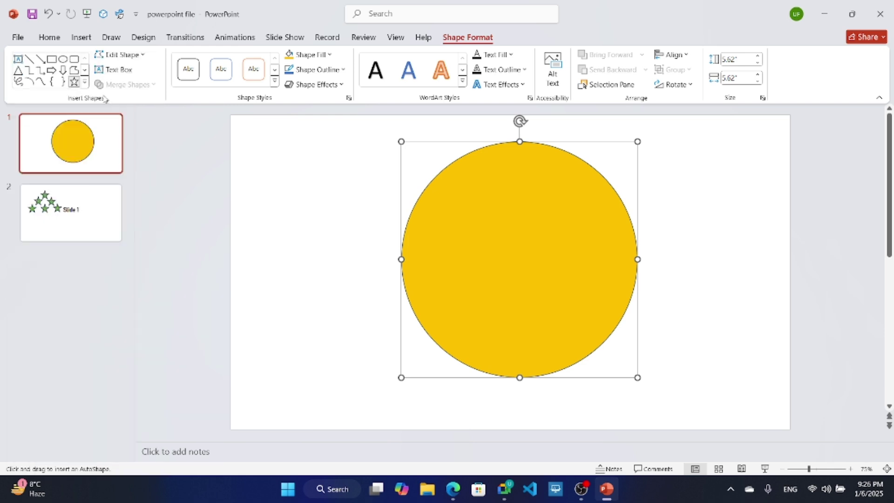
pyautogui.click(513, 251)
pyautogui.moveTo(521, 247); pyautogui.dragTo(523, 272)
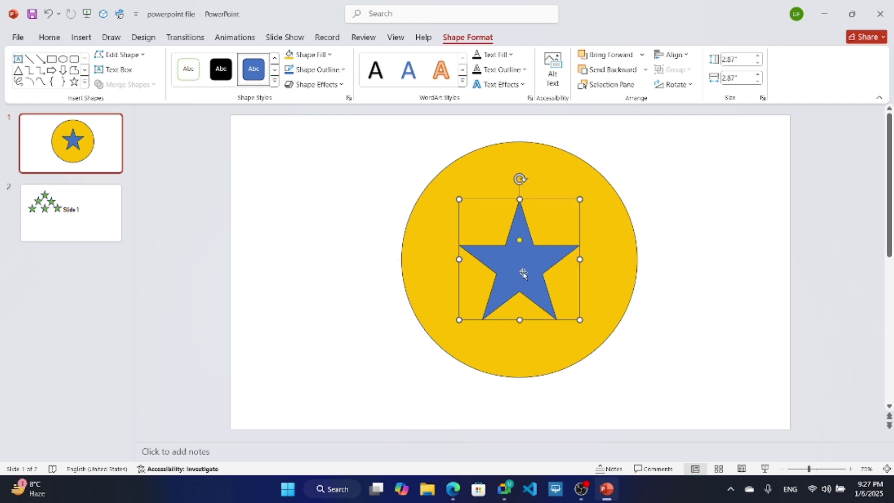
pyautogui.moveTo(579, 319); pyautogui.dragTo(599, 338)
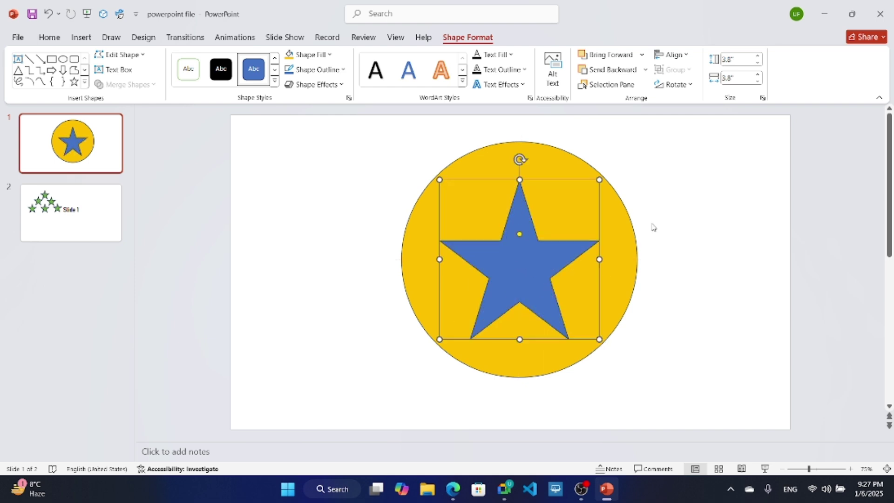
# Merge the star and the circle with Fragment, then deselect the pieces
pyautogui.keyDown('shift'); pyautogui.click(623, 215); pyautogui.keyUp('shift')
pyautogui.click(145, 84)
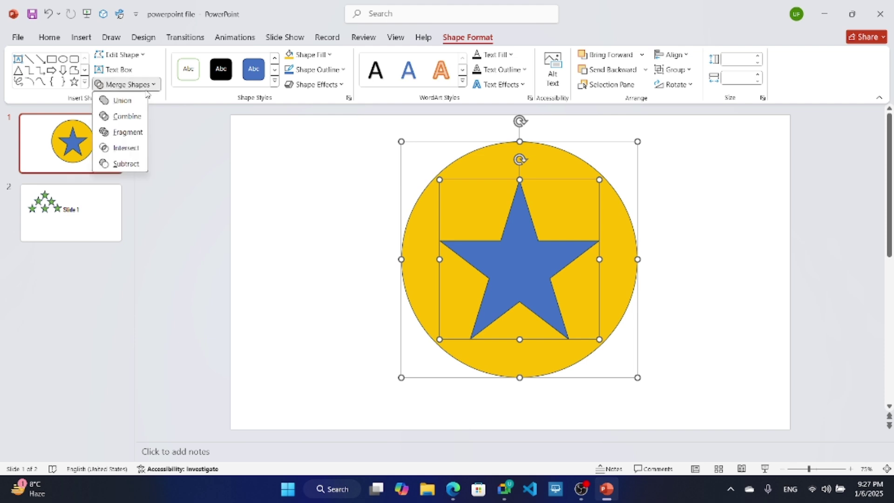
pyautogui.click(137, 134)
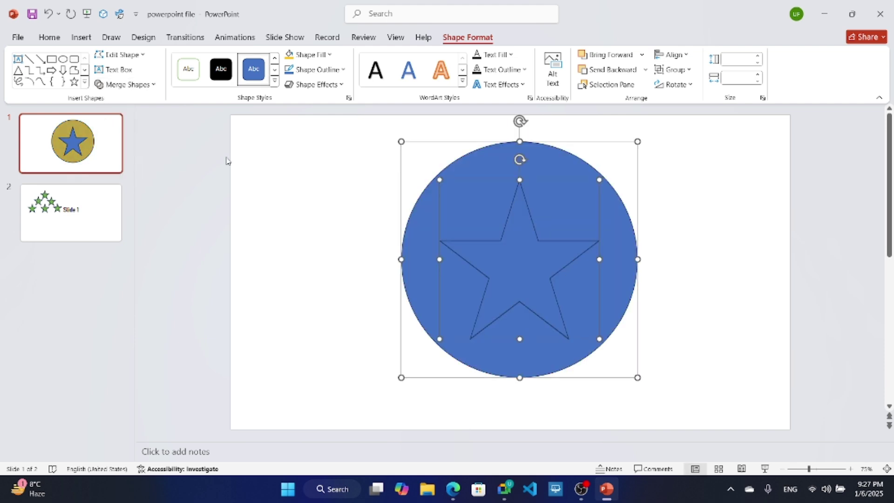
pyautogui.click(358, 225)
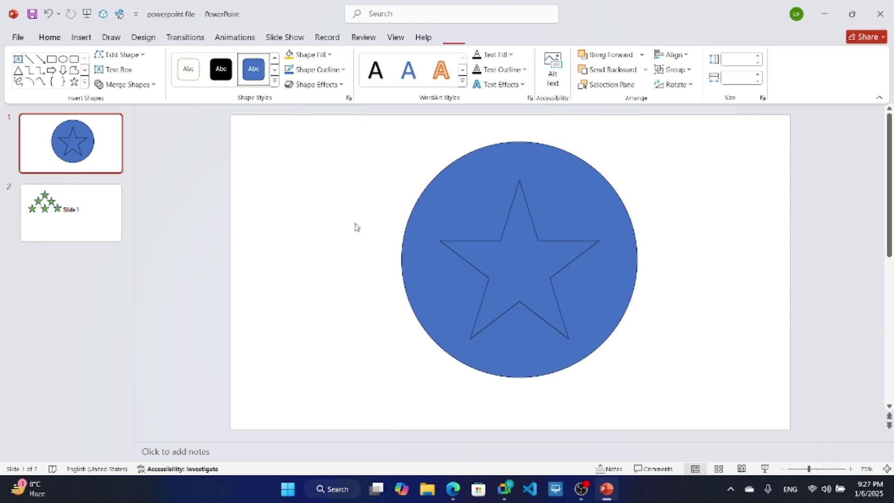
# Pull the star fragment out of the circle and delete it, leaving a star-shaped hole
pyautogui.click(555, 267)
pyautogui.moveTo(526, 268); pyautogui.dragTo(752, 253)
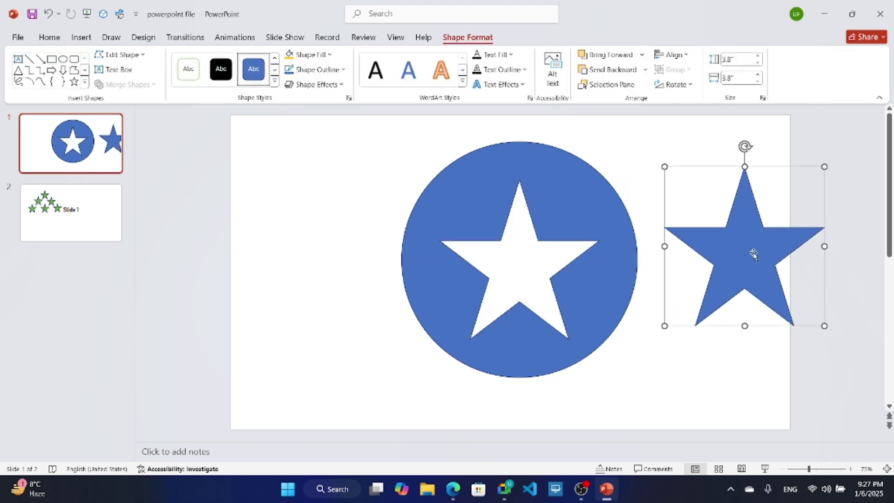
pyautogui.press('Delete')
# Fill the circle with the darkest green theme colour and shrink it proportionally to about 2.27" by 2.27"
pyautogui.click(559, 204)
pyautogui.doubleClick(559, 203)
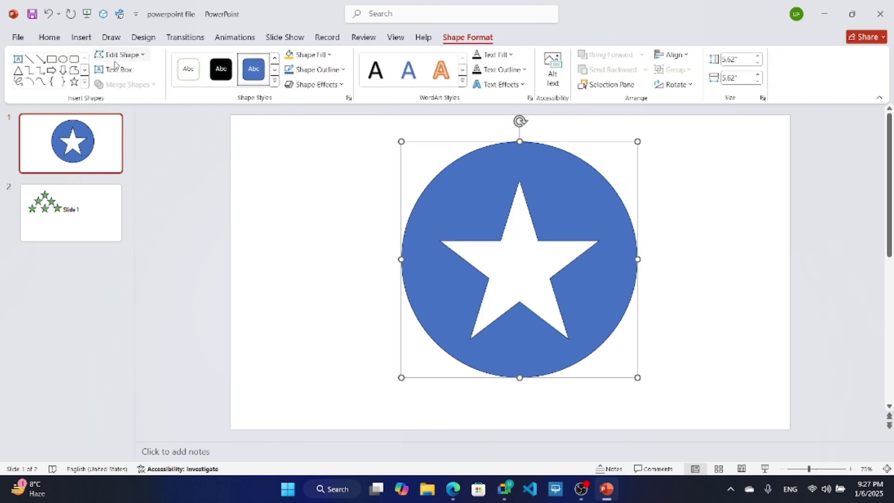
pyautogui.click(297, 56)
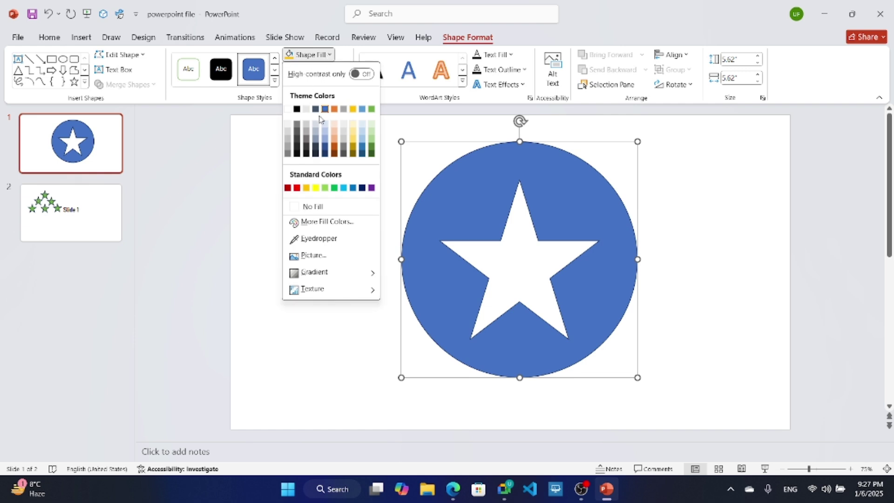
pyautogui.click(372, 150)
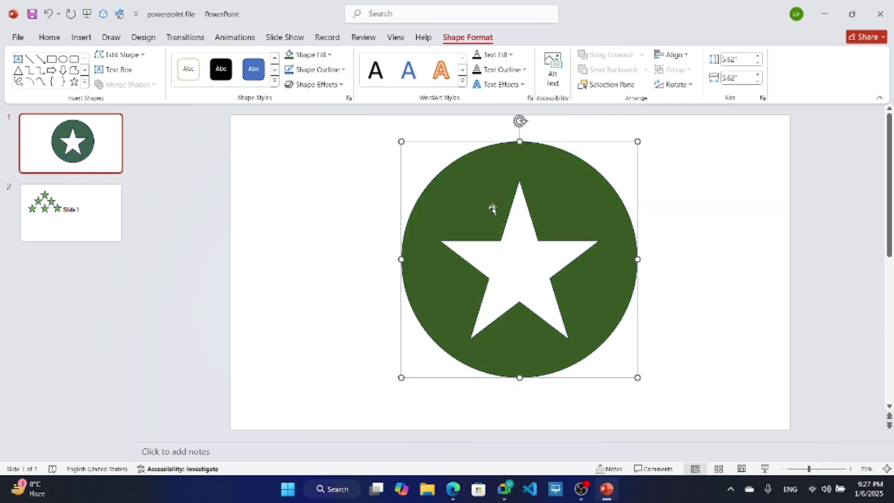
pyautogui.moveTo(638, 138); pyautogui.dragTo(521, 242)
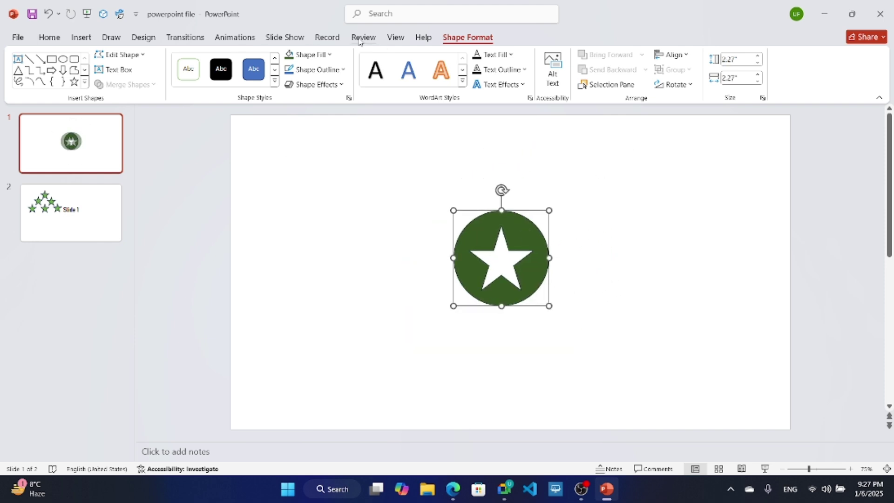
# Draw a horizontal bar about 4.53" wide and 0.38" high across the circle, between its top edge and the star's upper point
pyautogui.click(52, 59)
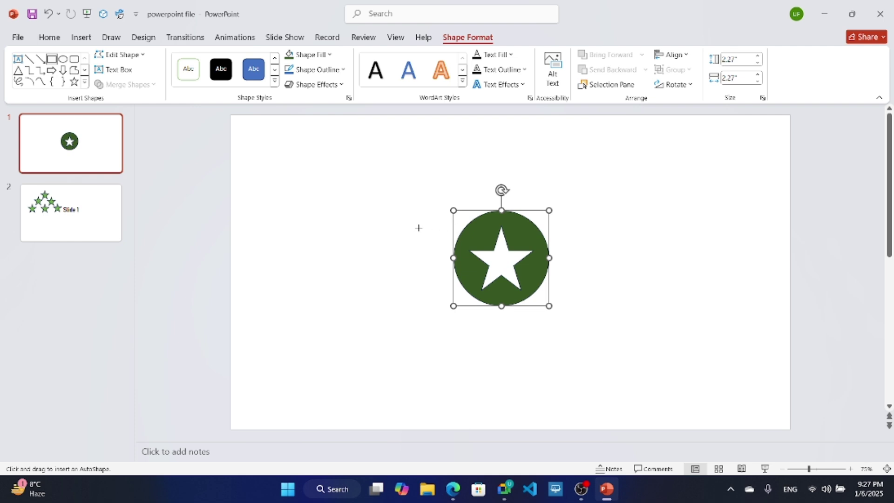
pyautogui.moveTo(407, 224); pyautogui.dragTo(598, 241)
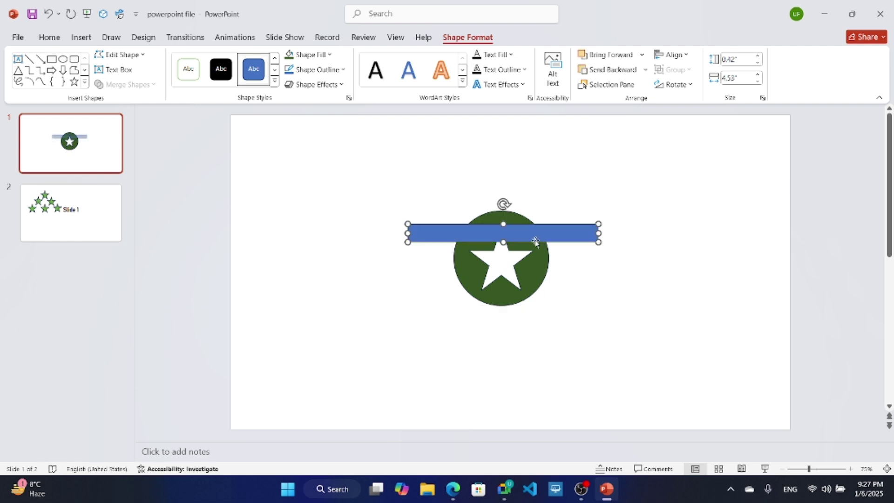
pyautogui.moveTo(531, 238); pyautogui.dragTo(529, 222)
pyautogui.scroll(5, 512, 219)
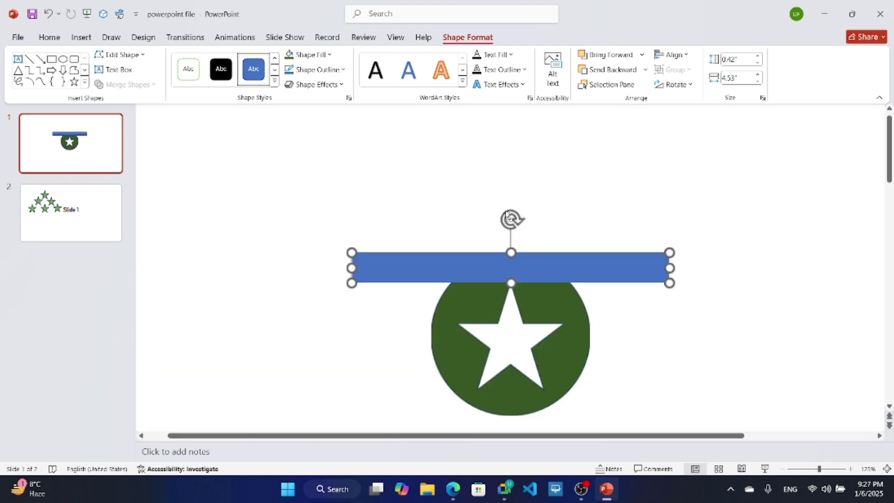
pyautogui.moveTo(510, 250)
pyautogui.mouseDown()
pyautogui.moveTo(514, 259)
pyautogui.moveTo(520, 253)
pyautogui.mouseUp()
# Paste a copy of the blue bar and align it across the circle's bottom edge, directly below the original
pyautogui.scroll(-1, 521, 255)
pyautogui.scroll(-1, 522, 255)
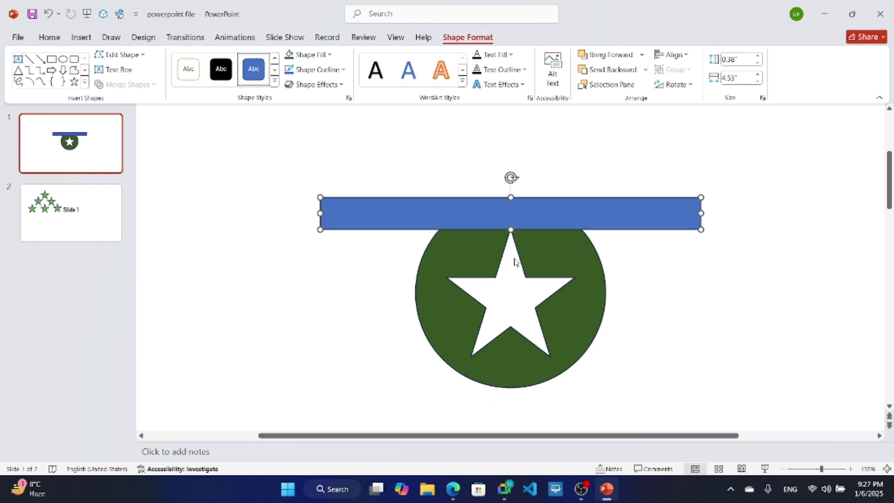
pyautogui.hotkey('ctrl', 'v')
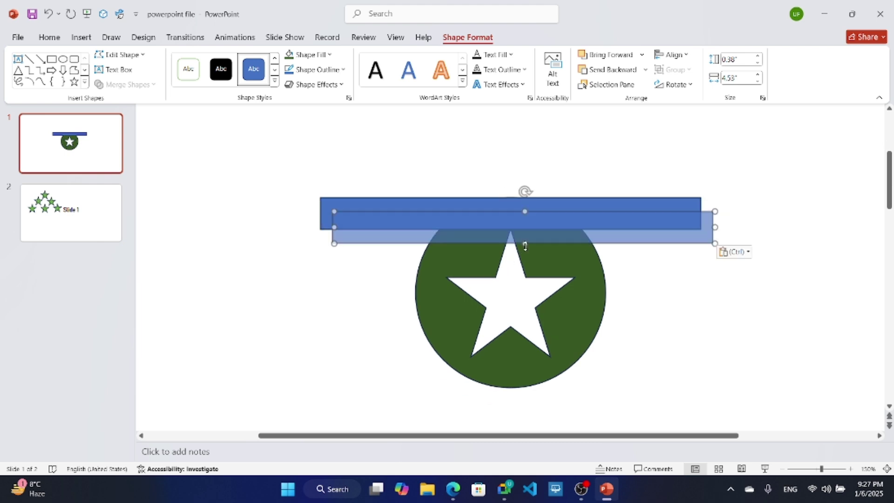
pyautogui.moveTo(535, 230); pyautogui.dragTo(525, 372)
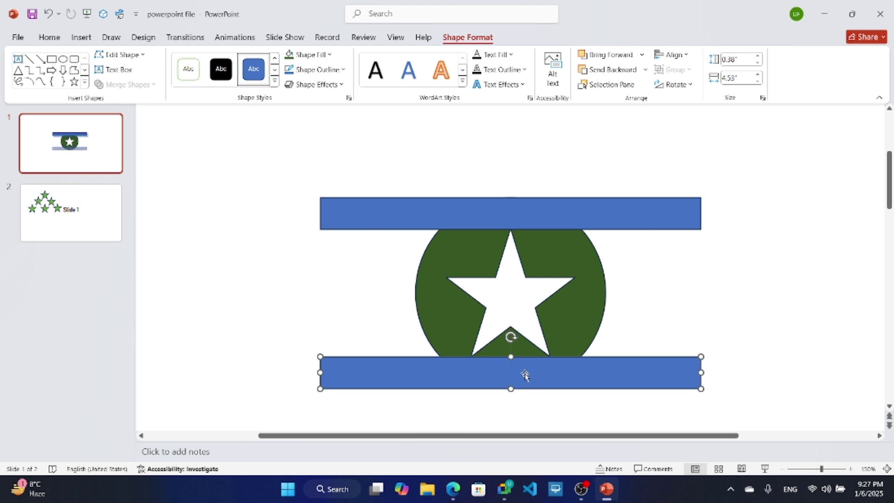
# Select both blue bars and fill them with the darkest gray shade of the white theme colour
pyautogui.keyDown('shift'); pyautogui.click(540, 227); pyautogui.keyUp('shift')
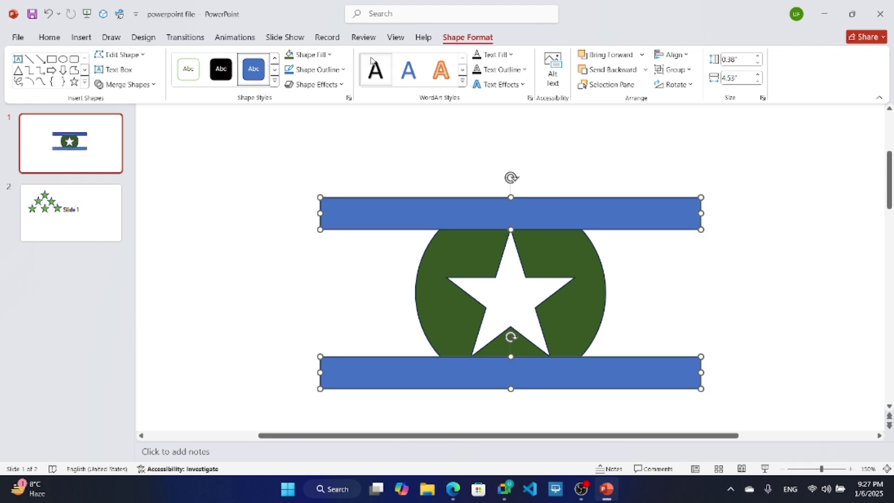
pyautogui.click(319, 55)
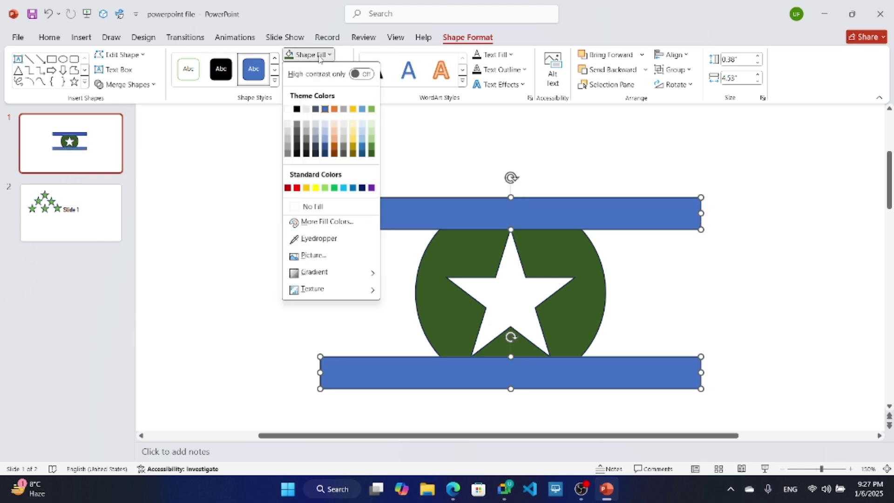
pyautogui.click(287, 154)
pyautogui.click(311, 55)
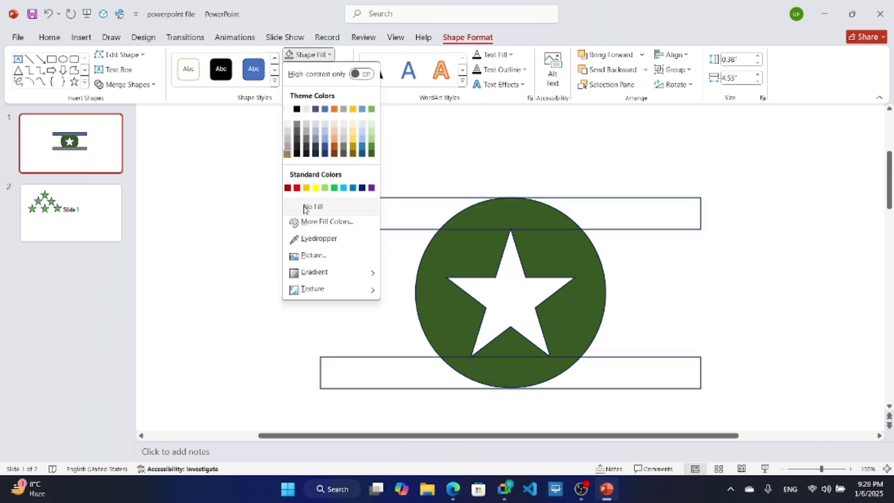
pyautogui.click(317, 55)
# Remove the outline from both gray bars and send them backward behind the green circle
pyautogui.click(319, 69)
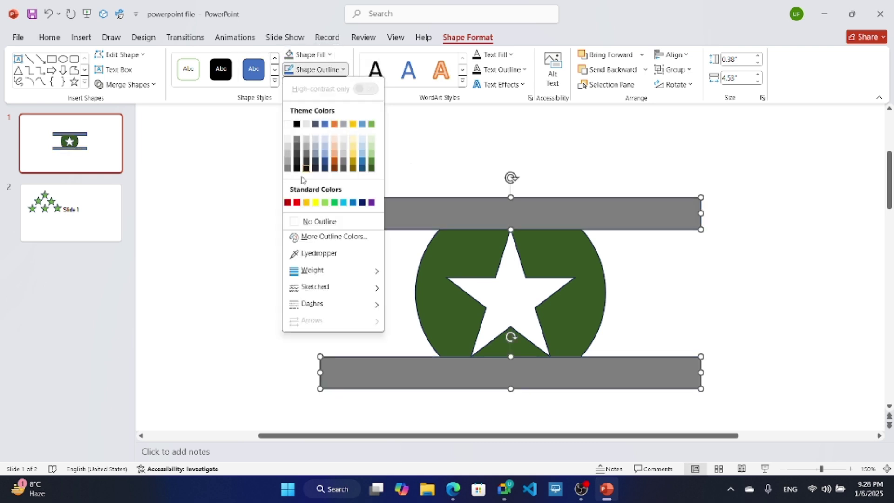
pyautogui.click(305, 222)
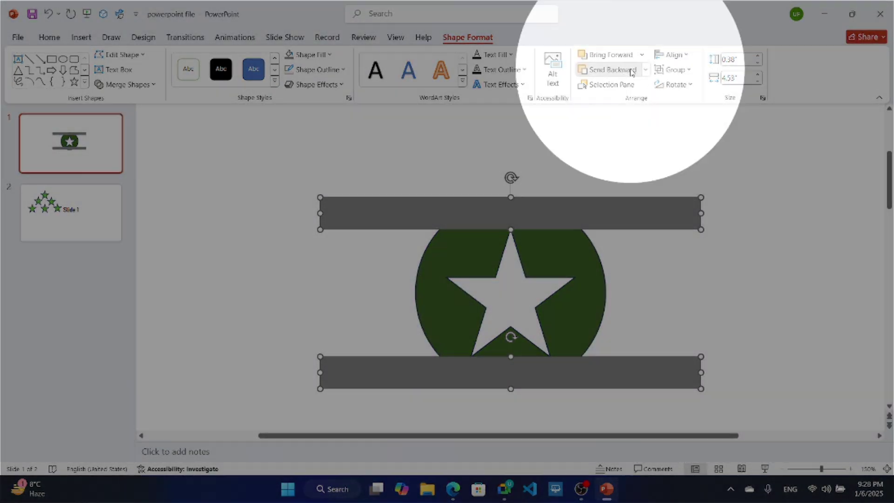
pyautogui.click(630, 71)
pyautogui.click(574, 167)
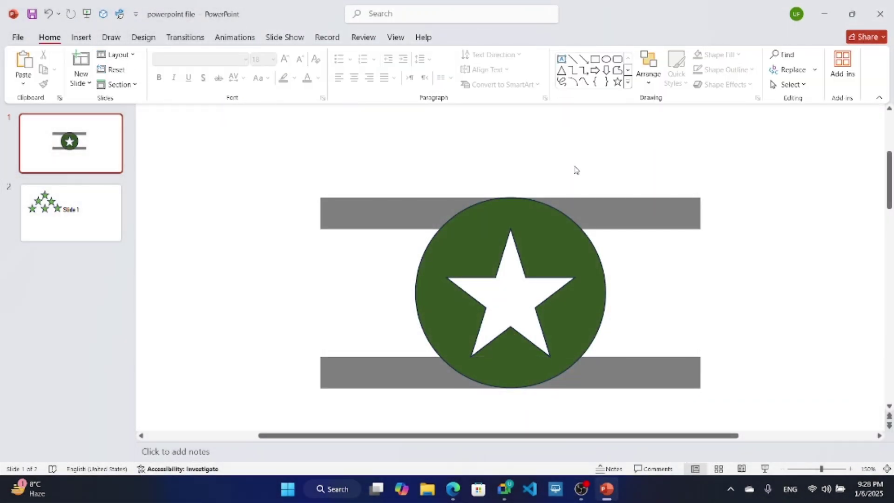
# Remove the outline from the green circle with the star cutout
pyautogui.scroll(-2, 579, 168)
pyautogui.click(539, 247)
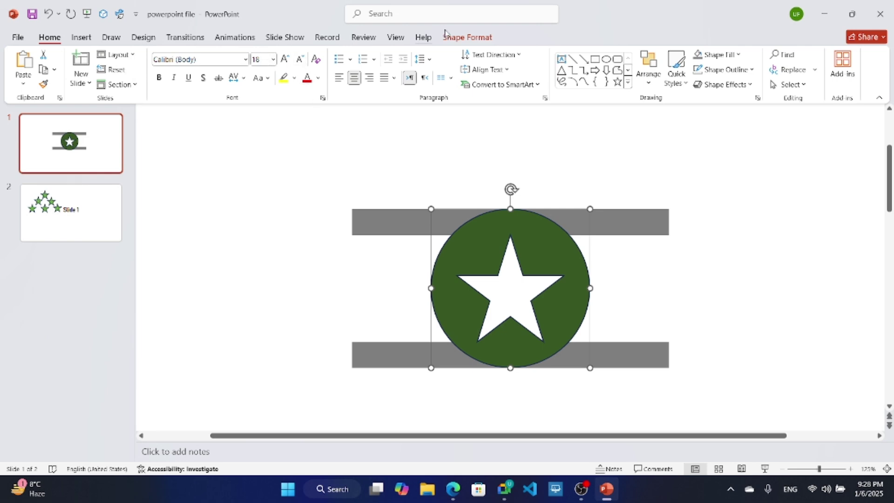
pyautogui.click(475, 37)
pyautogui.click(309, 70)
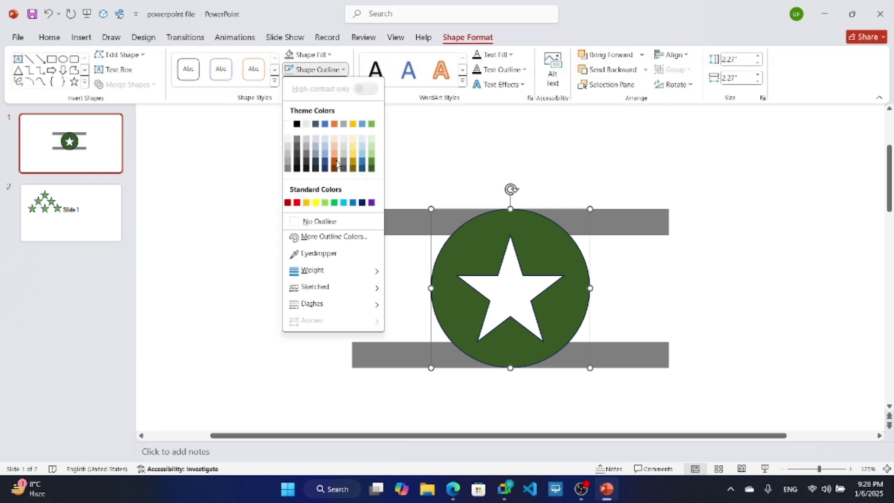
pyautogui.click(321, 220)
pyautogui.click(554, 164)
# Move the lower bar up and the upper bar down so both cross the star cutout with a gap between them
pyautogui.scroll(-4, 589, 214)
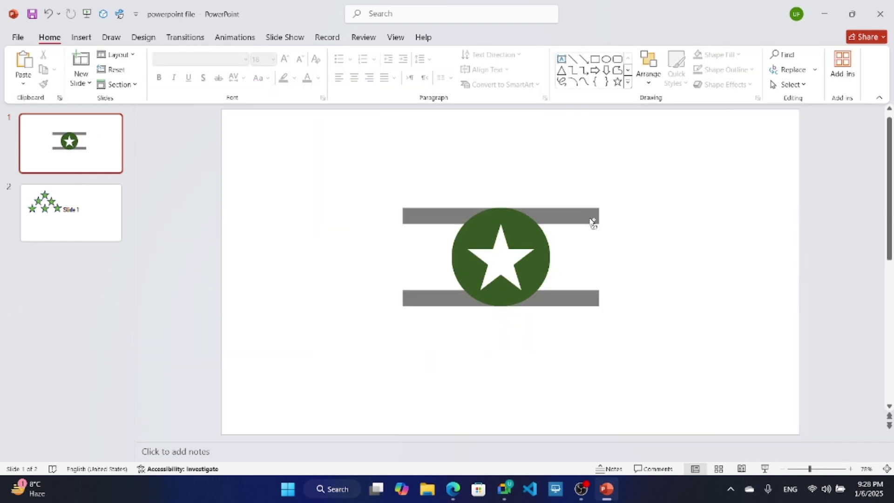
pyautogui.scroll(2, 549, 303)
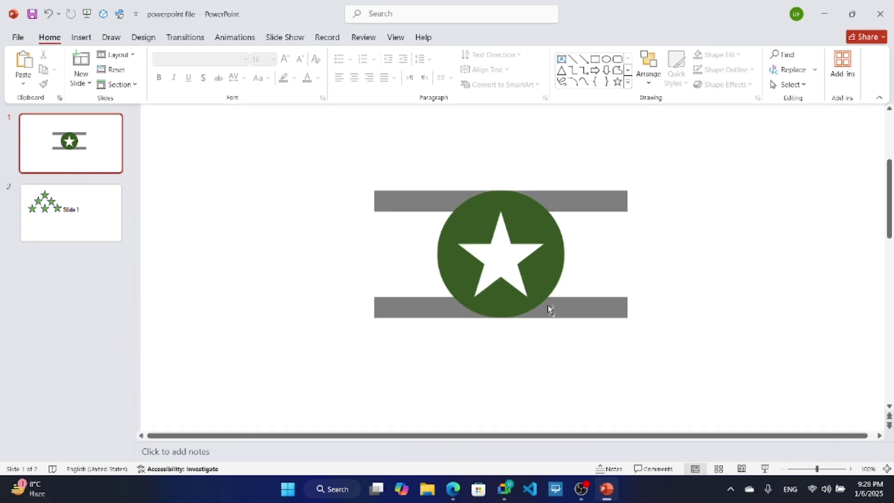
pyautogui.click(567, 308)
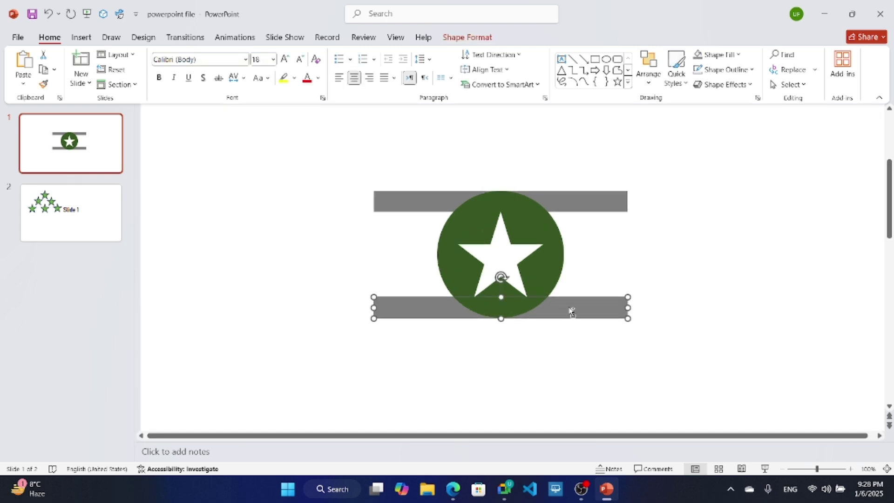
pyautogui.click(615, 207)
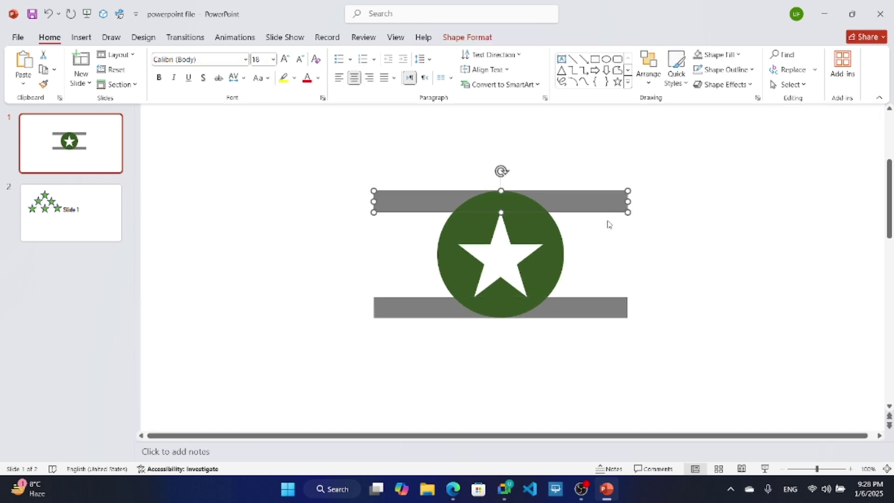
pyautogui.click(577, 317)
pyautogui.moveTo(577, 308); pyautogui.dragTo(576, 273)
pyautogui.moveTo(568, 200); pyautogui.dragTo(572, 232)
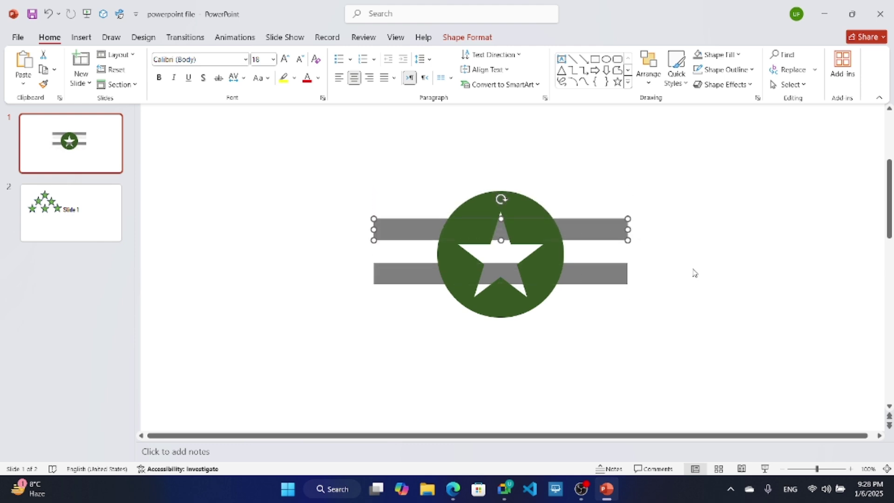
# Select both bars and the green circle, merge them with Fragment, and deselect the pieces
pyautogui.keyDown('shift'); pyautogui.click(574, 269); pyautogui.keyUp('shift')
pyautogui.keyDown('shift'); pyautogui.click(564, 264); pyautogui.keyUp('shift')
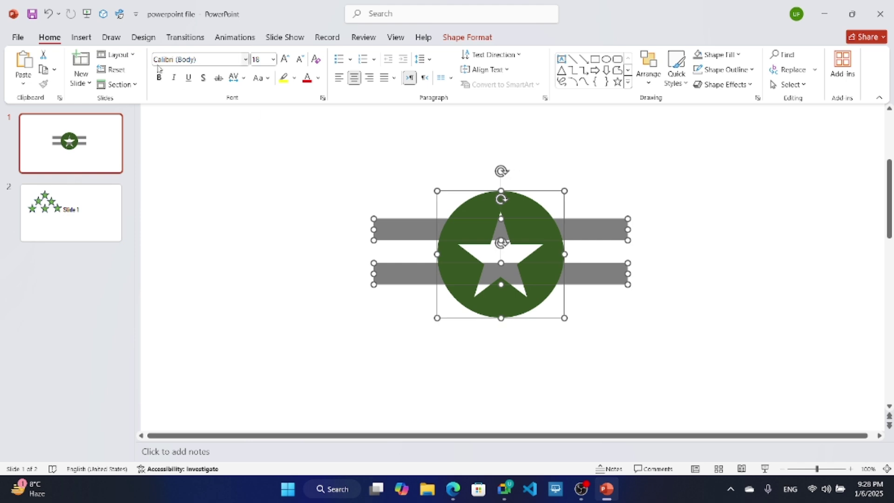
pyautogui.click(446, 40)
pyautogui.click(112, 89)
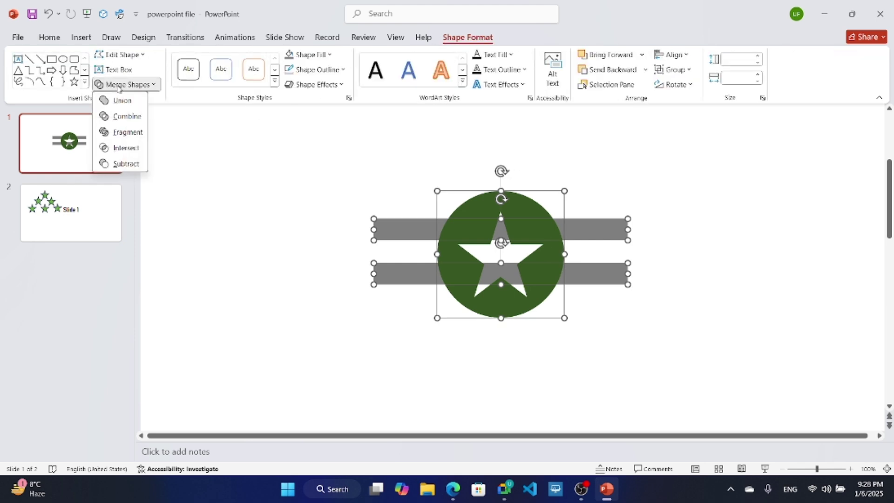
pyautogui.click(116, 133)
pyautogui.click(467, 133)
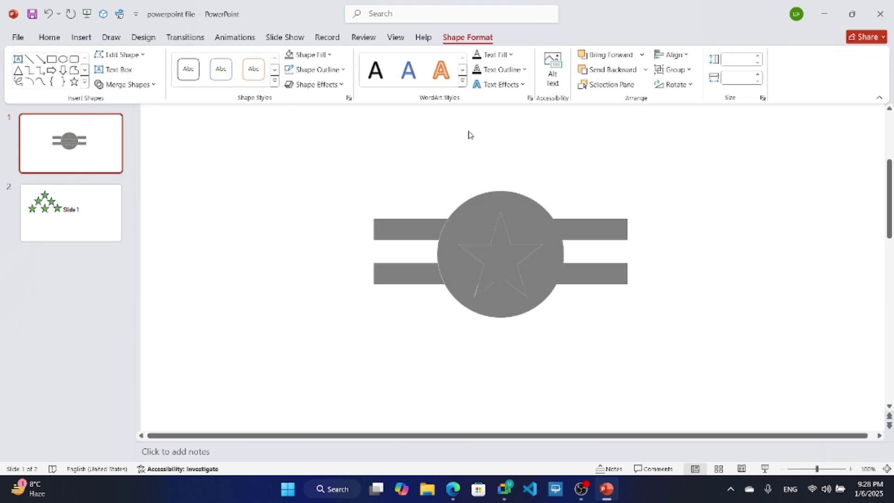
# Delete the fragment of the lower bar that lies inside the star
pyautogui.scroll(1, 493, 277)
pyautogui.click(510, 284)
pyautogui.press('Delete')
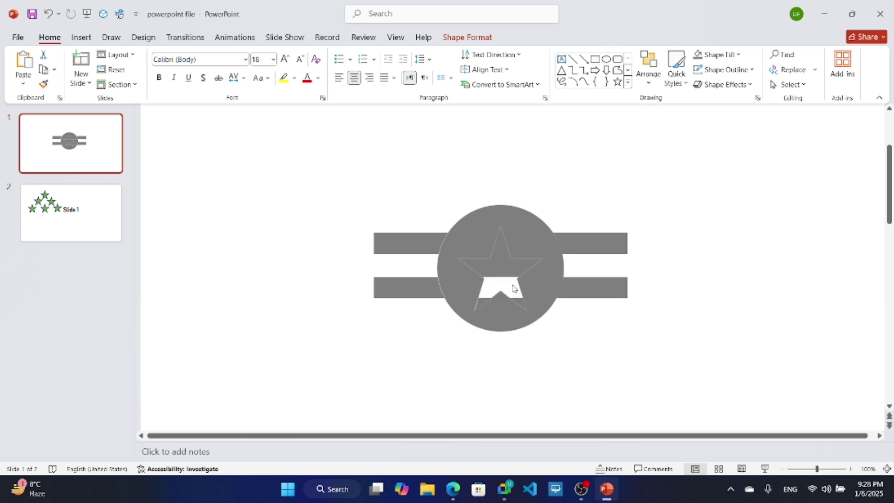
# Delete the remaining fragments inside the star, including those in its lower points and the sliver at its upper tip
pyautogui.click(509, 265)
pyautogui.press('Delete')
pyautogui.click(502, 247)
pyautogui.press('Delete')
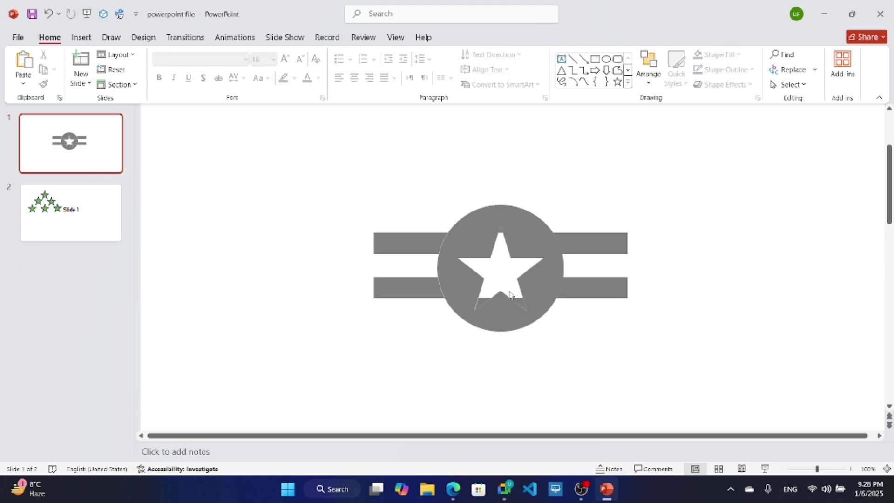
pyautogui.click(486, 304)
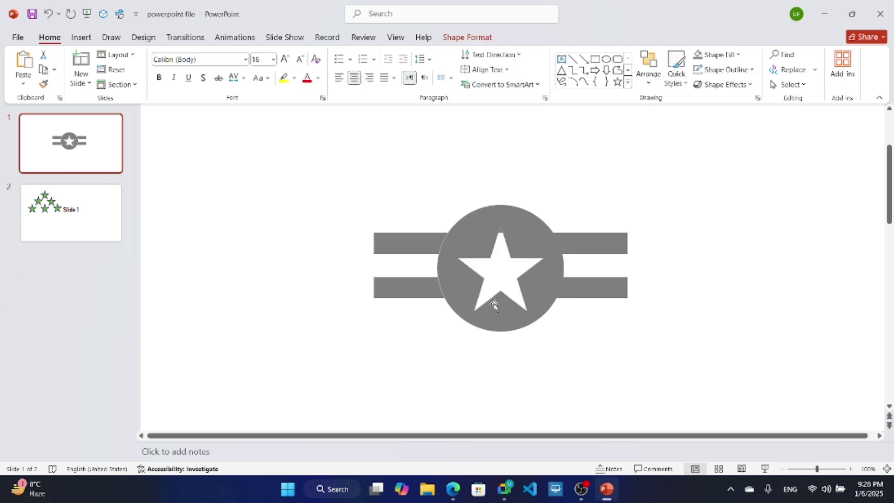
pyautogui.press('Delete')
pyautogui.click(511, 241)
pyautogui.scroll(5, 511, 241)
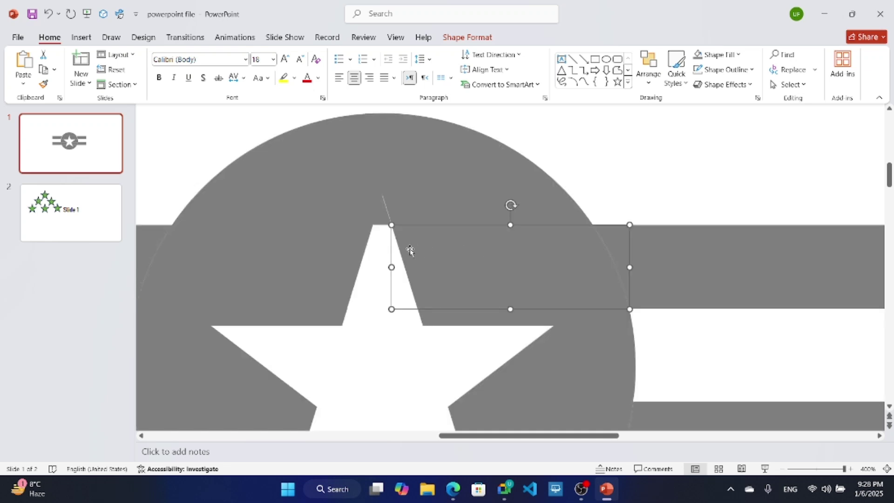
pyautogui.click(387, 215)
pyautogui.press('Delete')
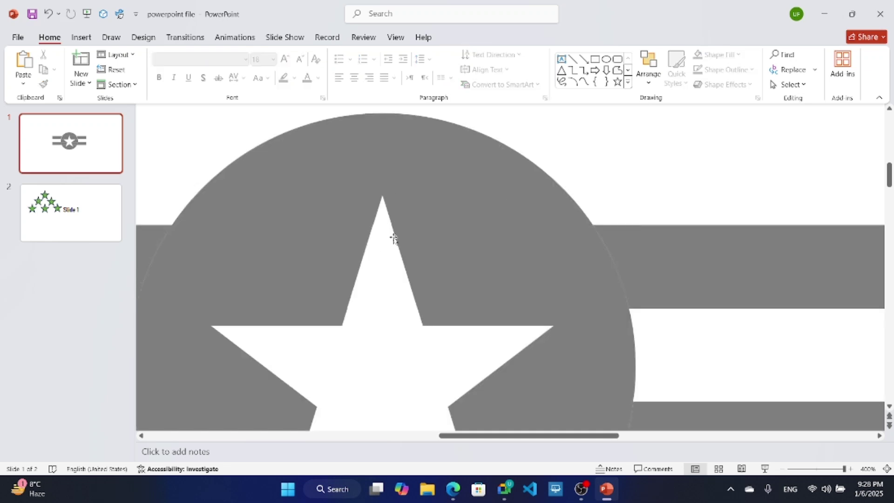
# Fill the top, bottom and right-middle pieces of the circle with the darkest green theme color
pyautogui.scroll(-5, 394, 239)
pyautogui.click(455, 254)
pyautogui.click(455, 265)
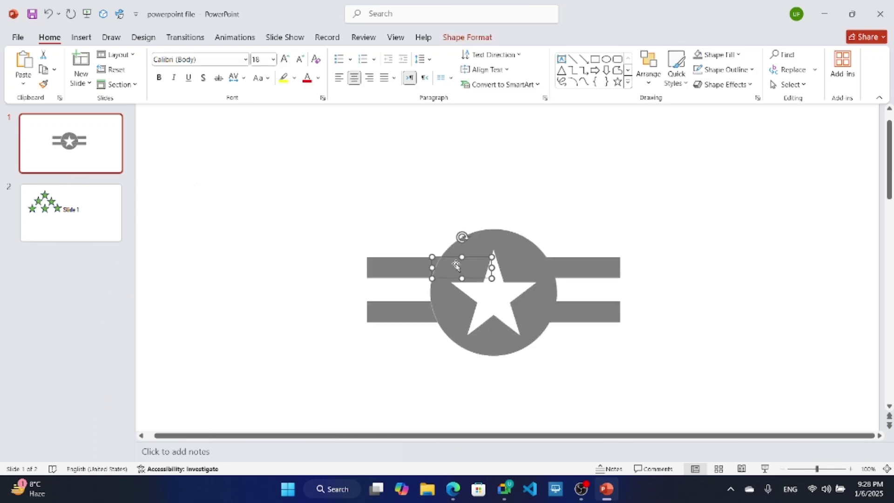
pyautogui.click(497, 243)
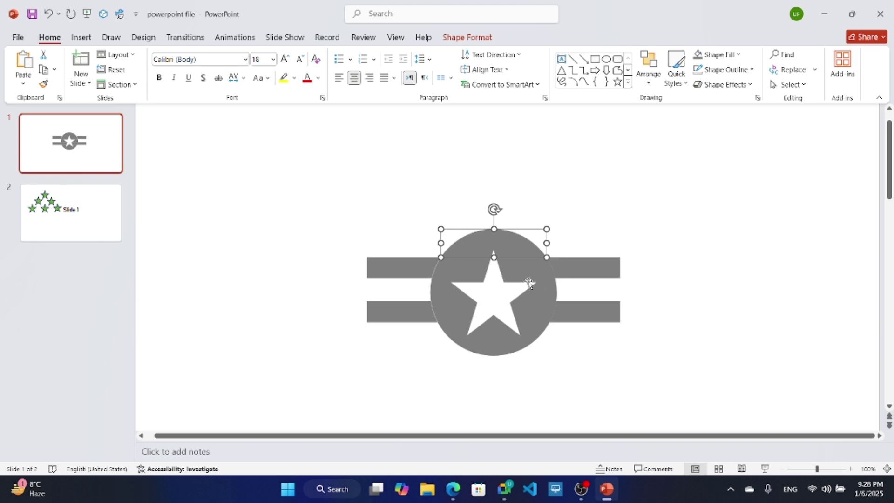
pyautogui.keyDown('shift'); pyautogui.click(549, 288); pyautogui.keyUp('shift')
pyautogui.keyDown('shift'); pyautogui.click(494, 348); pyautogui.keyUp('shift')
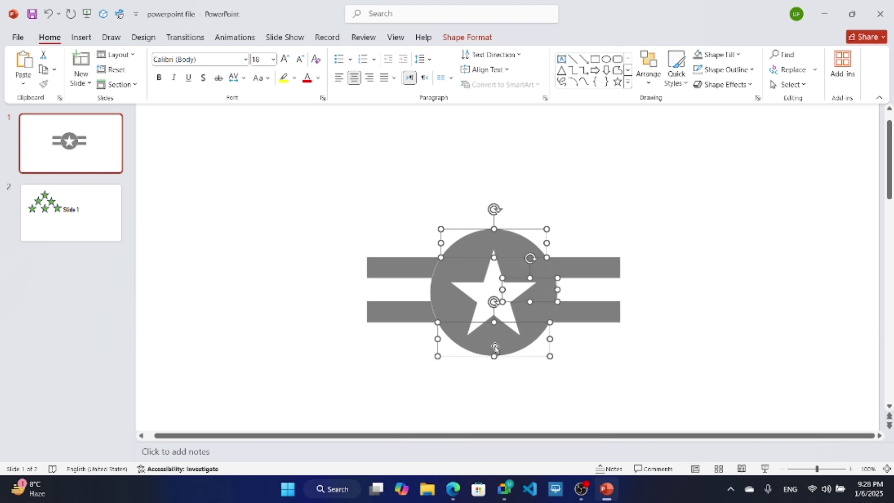
pyautogui.click(467, 37)
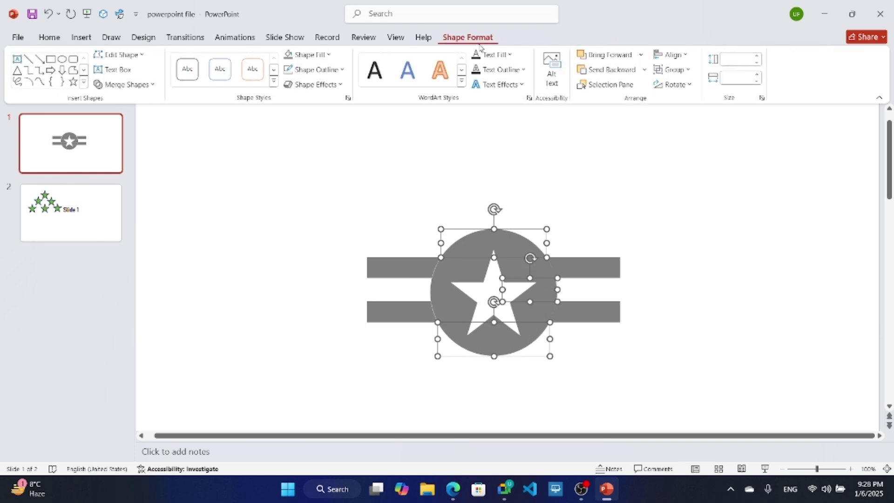
pyautogui.click(309, 55)
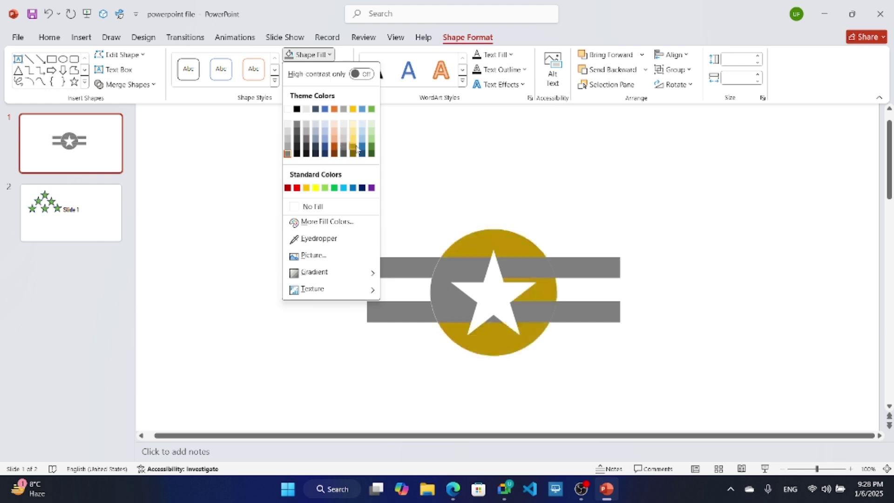
pyautogui.click(371, 154)
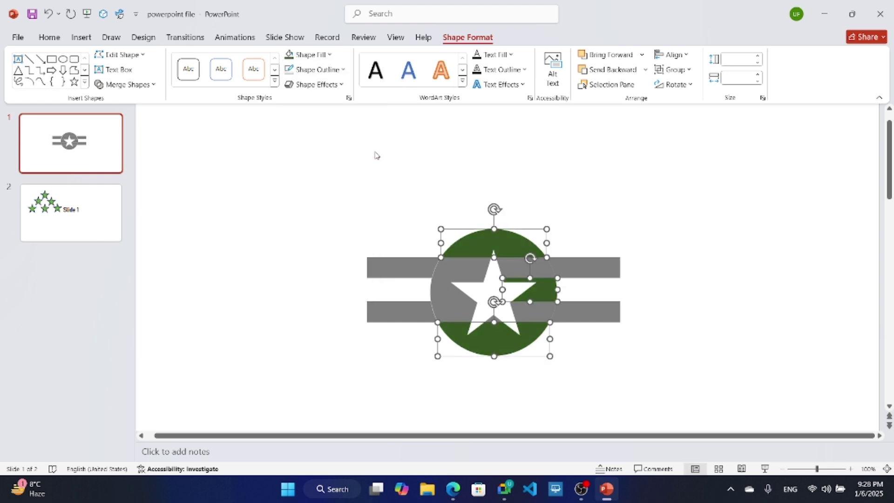
# Fill the left-middle piece and the bar-crossing pieces within the circle with the same dark green
pyautogui.click(442, 305)
pyautogui.keyDown('shift'); pyautogui.click(442, 294); pyautogui.keyUp('shift')
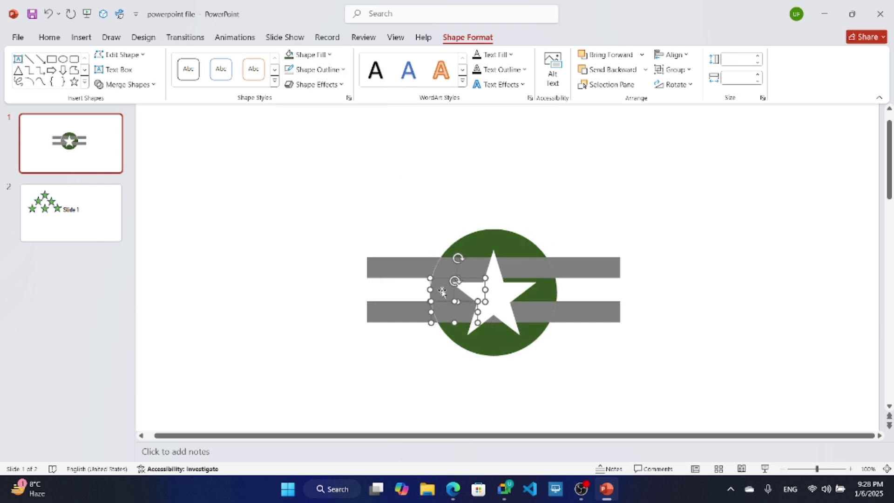
pyautogui.keyDown('shift'); pyautogui.click(446, 267); pyautogui.keyUp('shift')
pyautogui.keyDown('shift'); pyautogui.click(511, 269); pyautogui.keyUp('shift')
pyautogui.keyDown('shift'); pyautogui.click(534, 308); pyautogui.keyUp('shift')
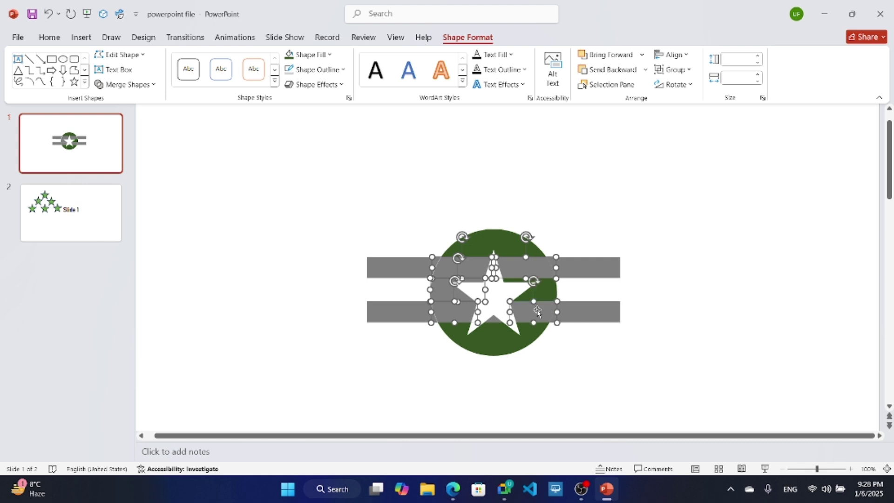
pyautogui.click(289, 54)
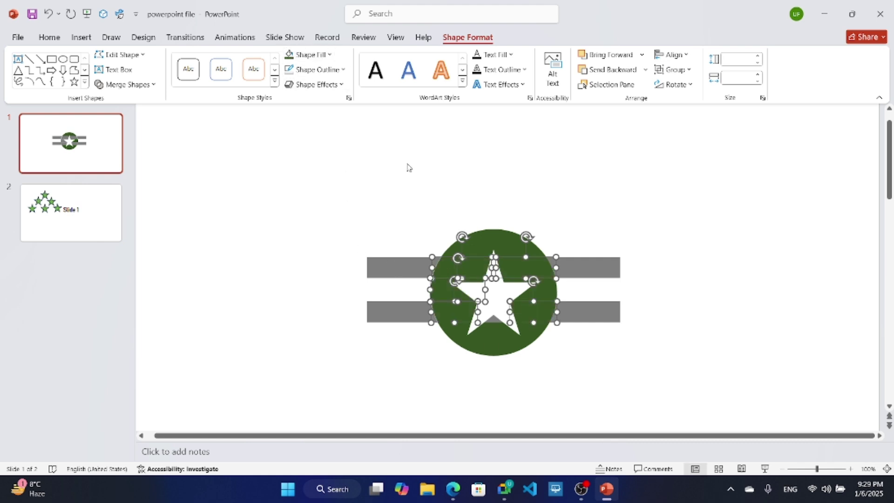
# Fill the small gray triangle between the star's two lower points with the same dark green
pyautogui.keyDown('ctrl'); pyautogui.scroll(10, 496, 363); pyautogui.keyUp('ctrl')
pyautogui.click(514, 383)
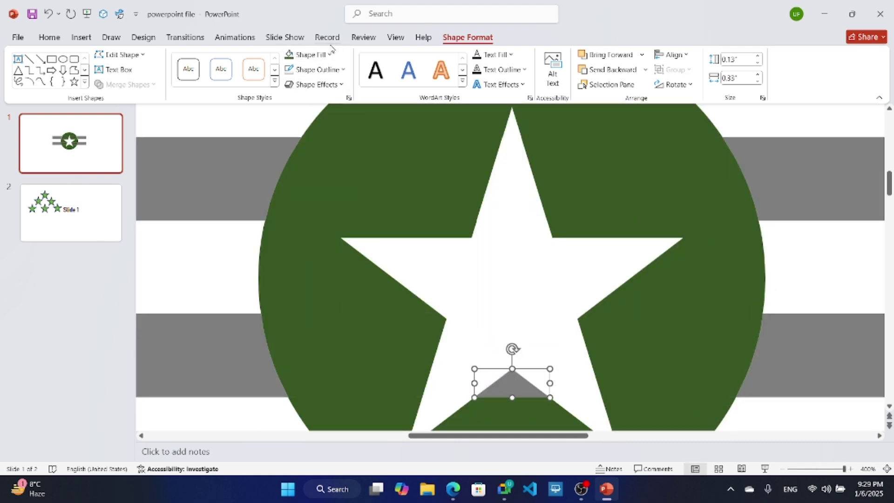
pyautogui.click(289, 54)
pyautogui.keyDown('ctrl'); pyautogui.scroll(-10, 425, 157); pyautogui.keyUp('ctrl')
# Examine the finished emblem by selecting one bar segment and all of its pieces, leaving everything deselected
pyautogui.click(596, 204)
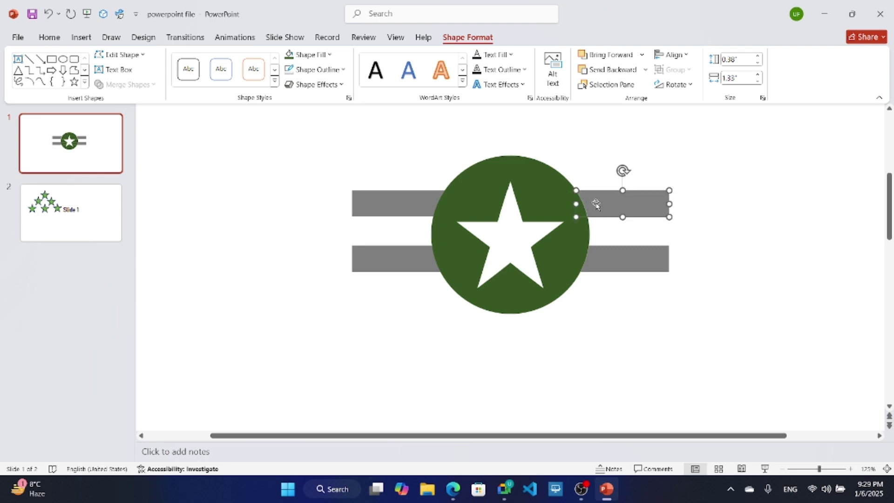
pyautogui.click(644, 299)
pyautogui.keyDown('ctrl'); pyautogui.scroll(-2, 581, 293); pyautogui.keyUp('ctrl')
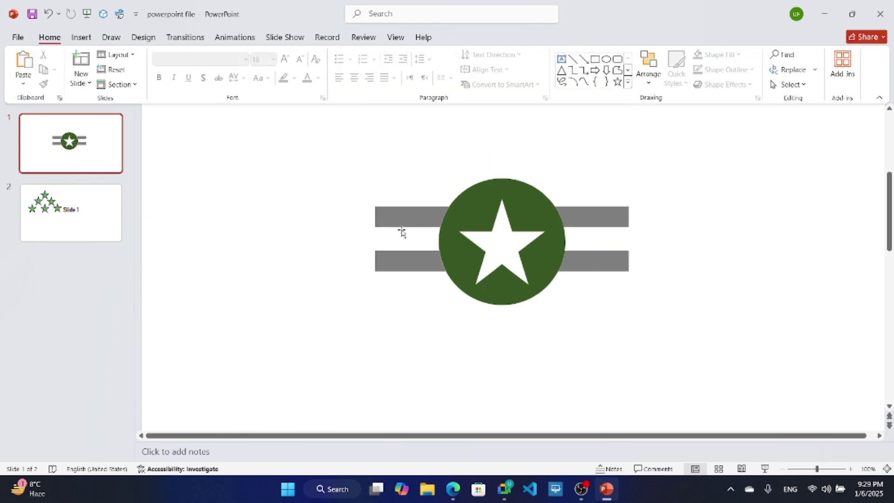
pyautogui.moveTo(321, 154); pyautogui.dragTo(672, 342)
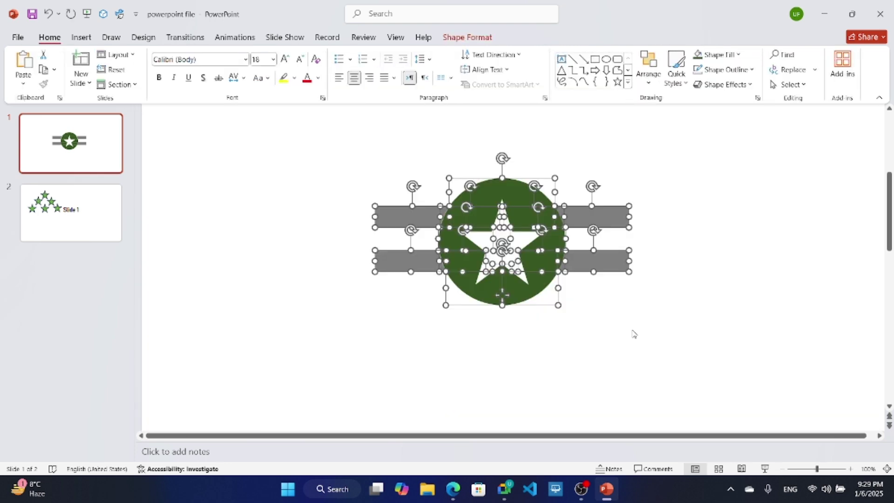
pyautogui.click(561, 338)
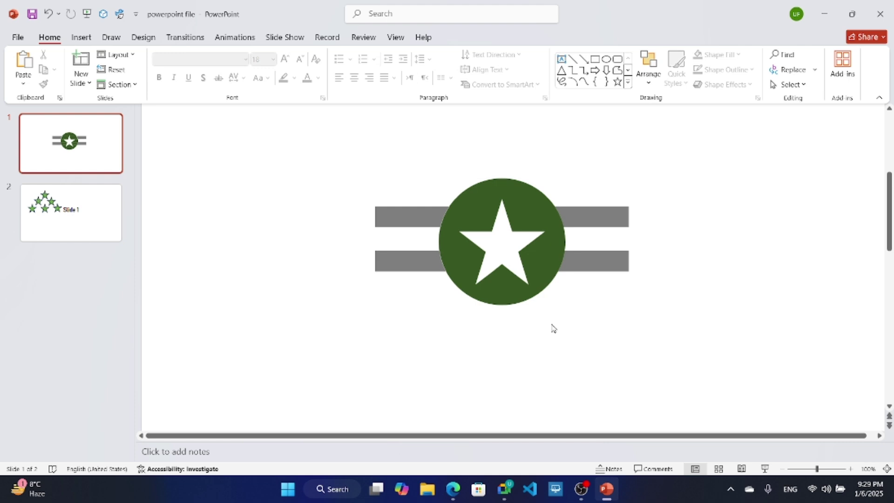
pyautogui.keyDown('ctrl'); pyautogui.scroll(-2, 153, 199); pyautogui.keyUp('ctrl')
pyautogui.keyDown('ctrl'); pyautogui.scroll(-2, 462, 199); pyautogui.keyUp('ctrl')
pyautogui.keyDown('ctrl'); pyautogui.scroll(2, 230, 254); pyautogui.keyUp('ctrl')
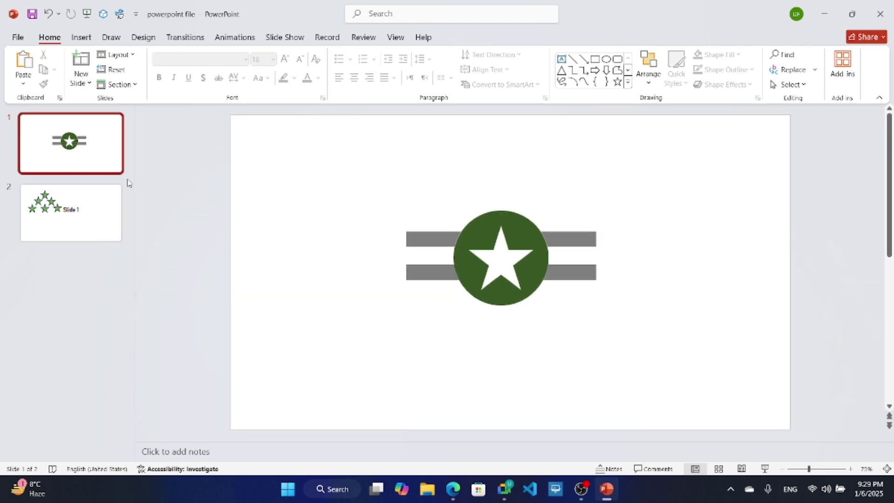
# Clear slide 2 by deleting the star pyramid, the title text and the empty title placeholder
pyautogui.scroll(-1, 231, 255)
pyautogui.moveTo(210, 113); pyautogui.dragTo(797, 390)
pyautogui.press('Delete')
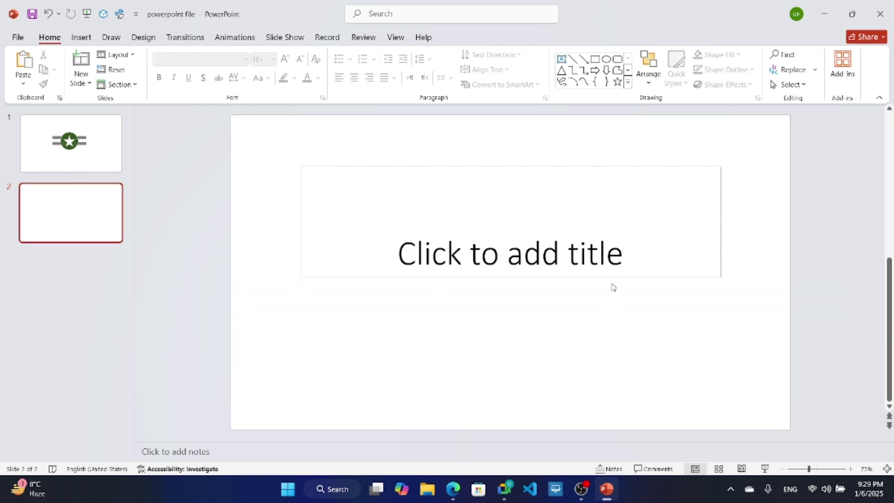
pyautogui.click(613, 277)
pyautogui.press('Delete')
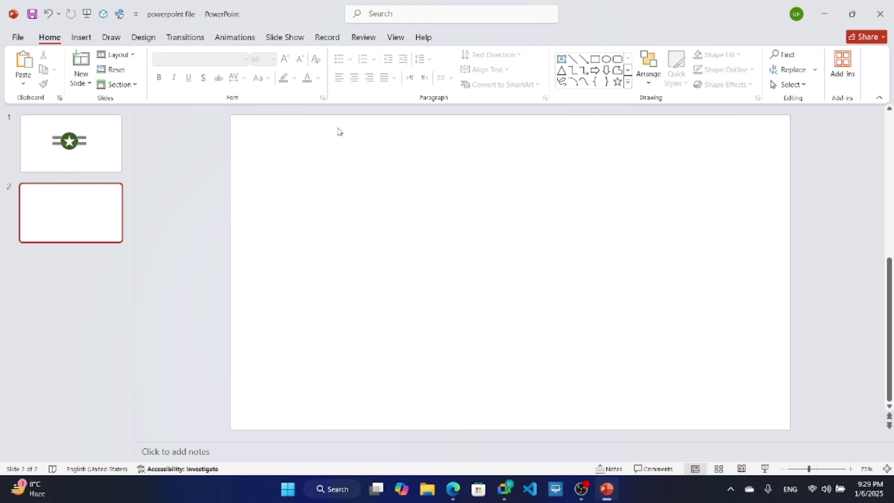
# Search the stock images for "amazon" and close the library without inserting a picture
pyautogui.click(81, 39)
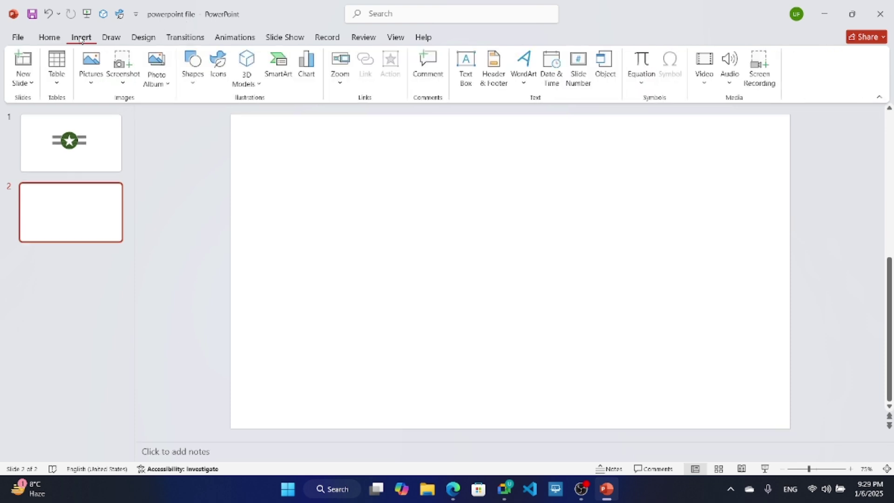
pyautogui.click(92, 77)
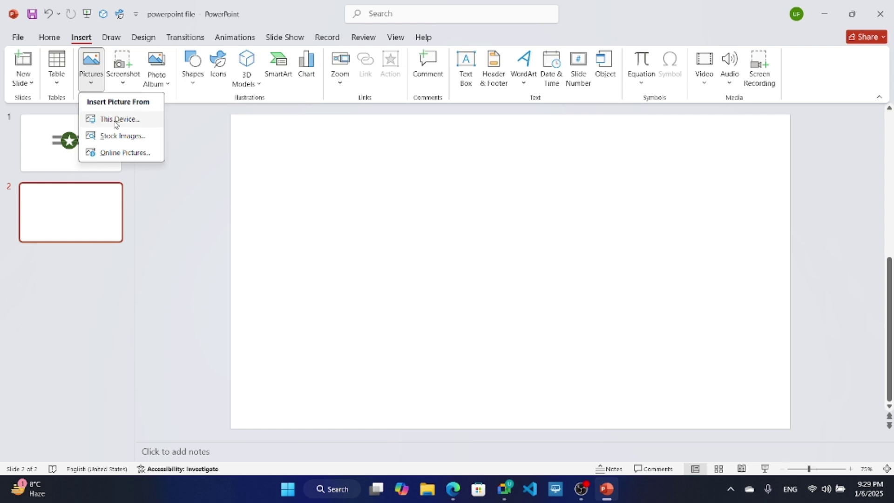
pyautogui.click(109, 140)
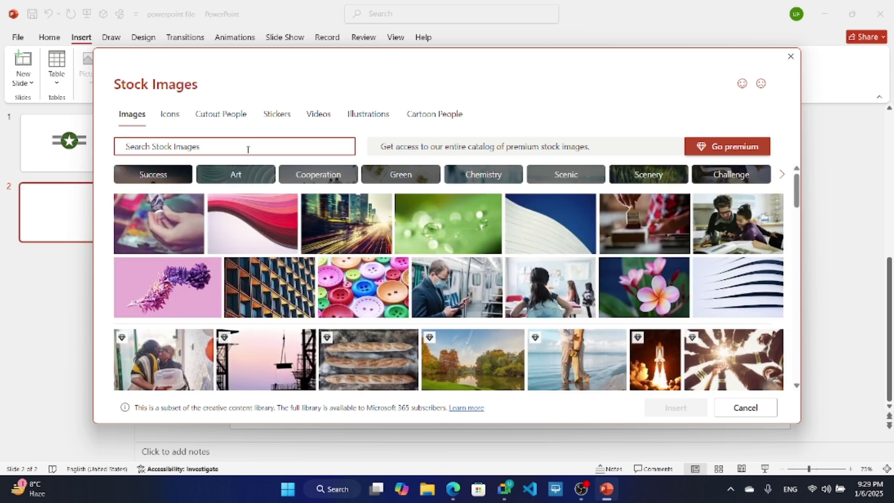
pyautogui.write('amzon')
pyautogui.press('BackSpace')
pyautogui.press('BackSpace')
pyautogui.press('BackSpace')
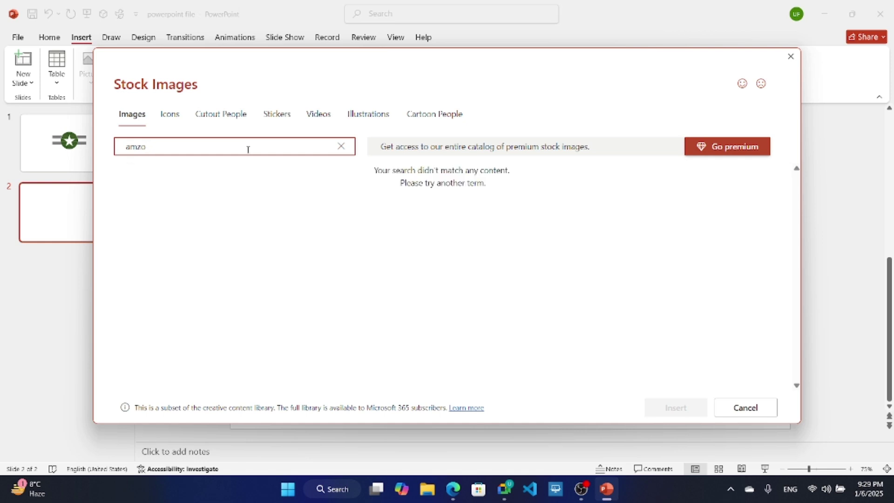
pyautogui.write('azom')
pyautogui.press('BackSpace')
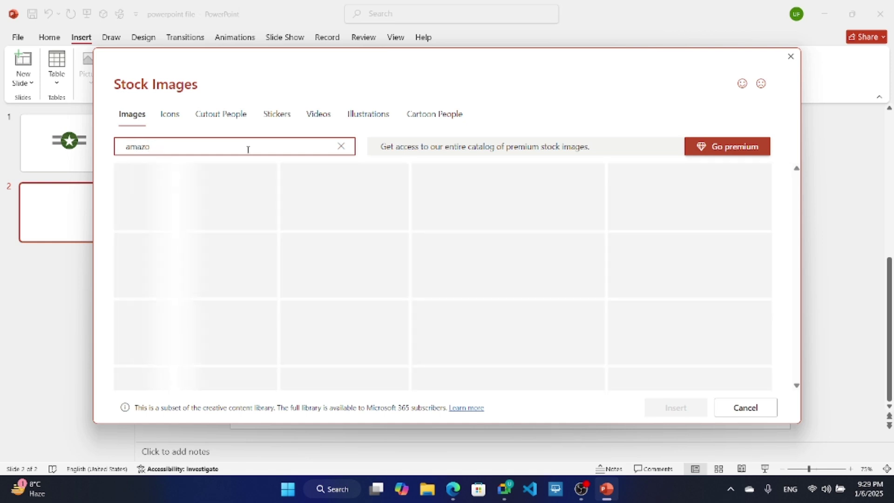
pyautogui.write('n')
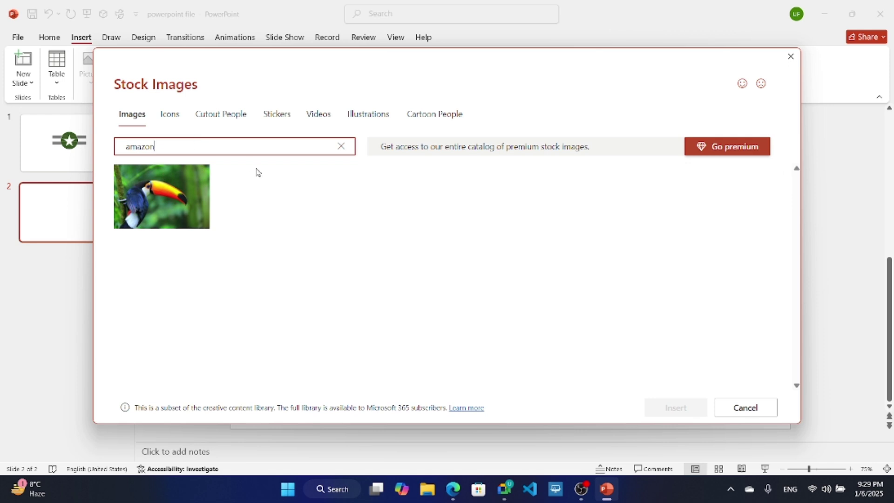
pyautogui.click(790, 56)
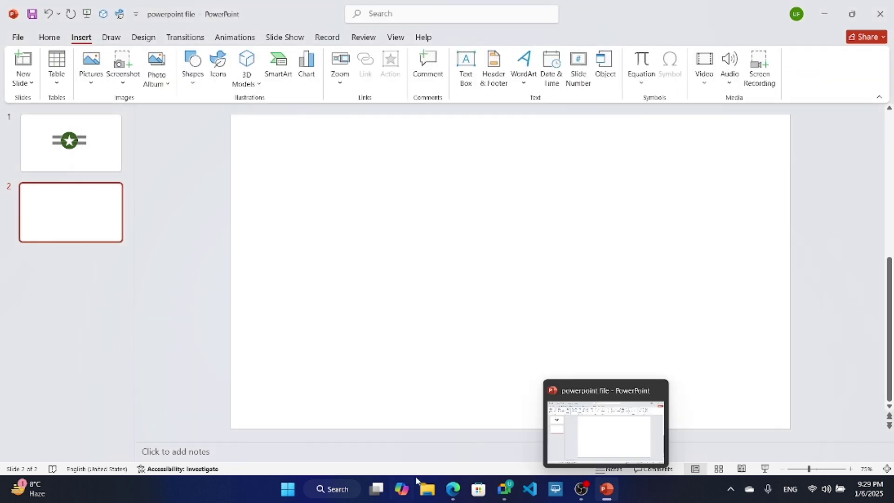
# Switch to Google Chrome and open pexels.com
pyautogui.click(288, 488)
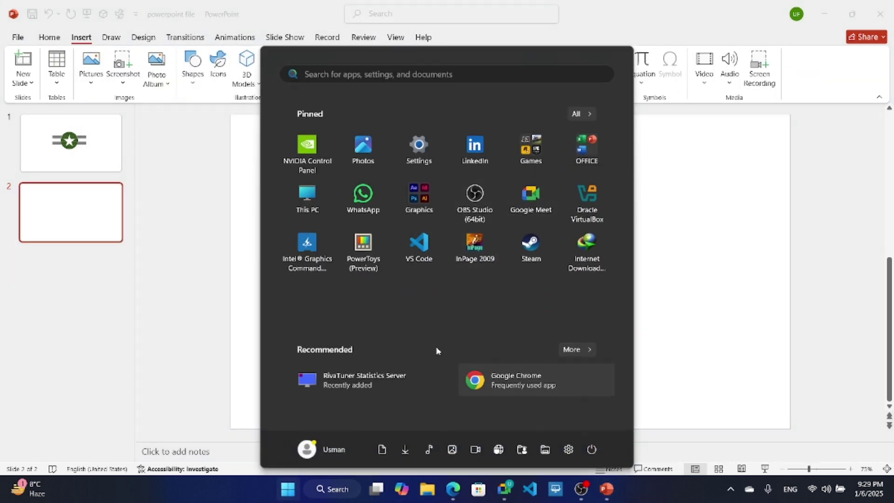
pyautogui.click(493, 378)
pyautogui.click(469, 233)
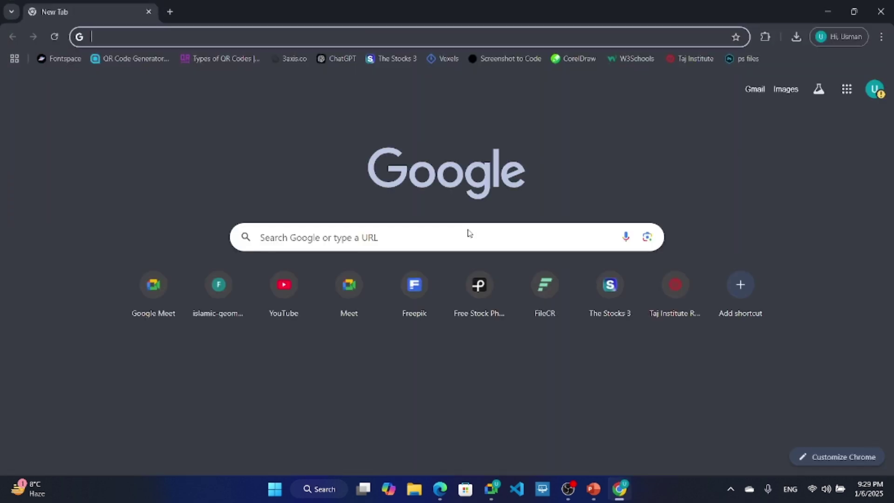
pyautogui.write('pexels.com')
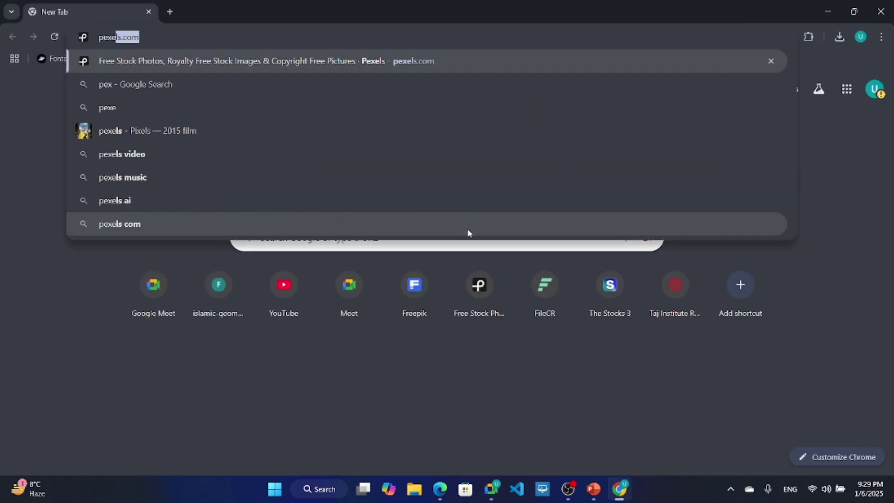
pyautogui.press('Return')
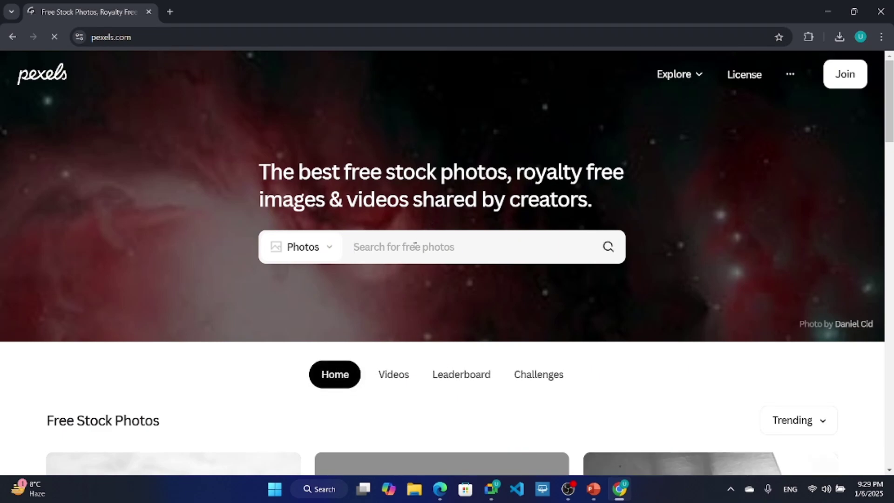
# Search Pexels for "amazon" photos
pyautogui.scroll(-10, 415, 243)
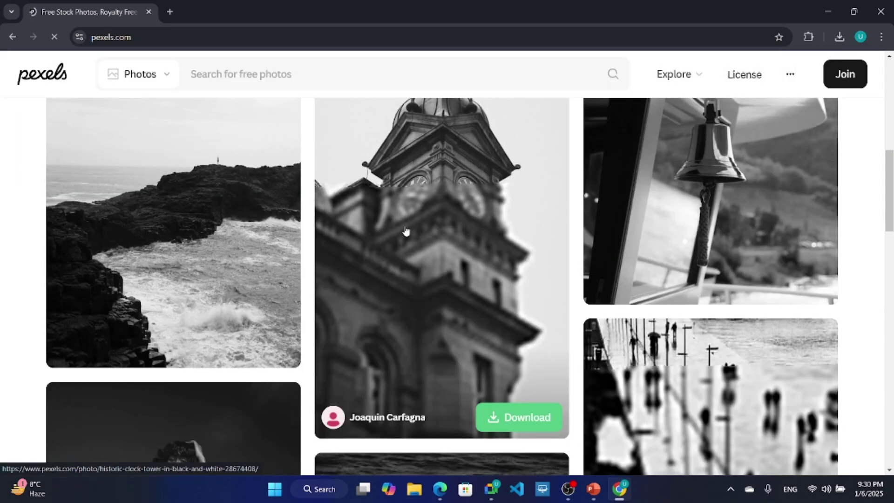
pyautogui.scroll(-5, 405, 231)
pyautogui.scroll(20, 441, 240)
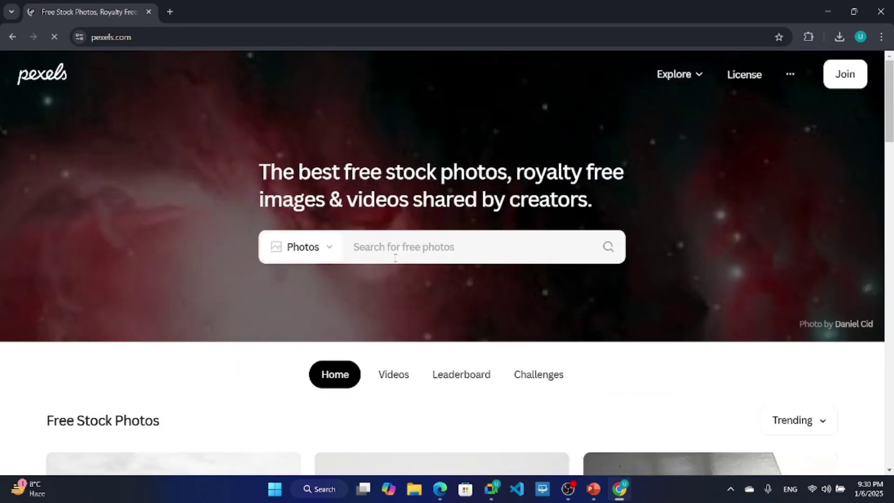
pyautogui.click(447, 252)
pyautogui.write('amazon')
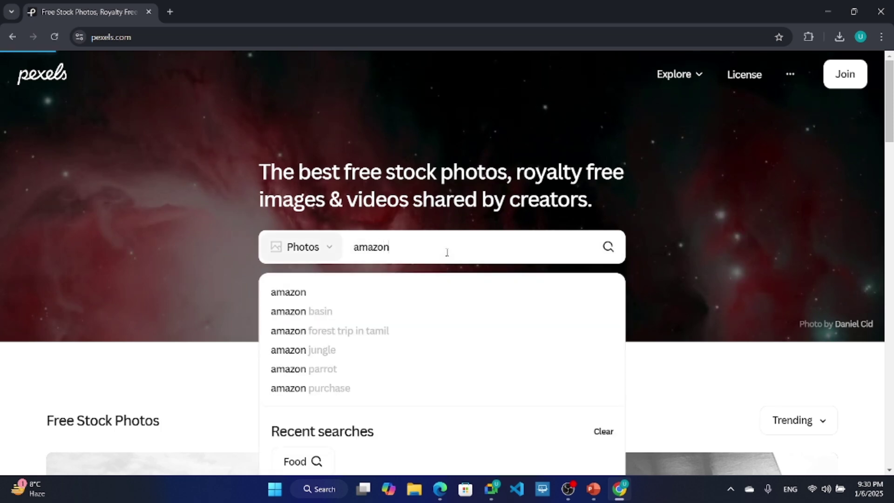
pyautogui.press('Return')
# Try to download the turquoise waterfall photo from the amazon results, dismissing the Google sign-in prompt and the thank-you dialog
pyautogui.scroll(-3, 210, 305)
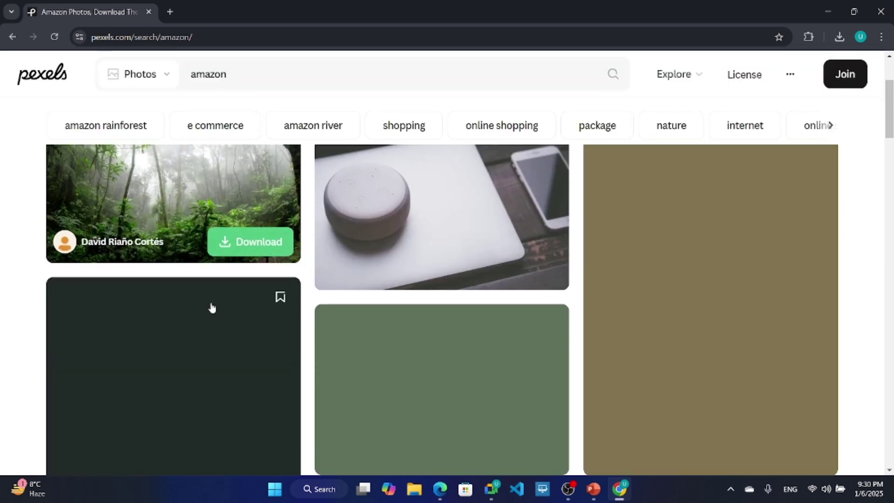
pyautogui.scroll(-10, 459, 286)
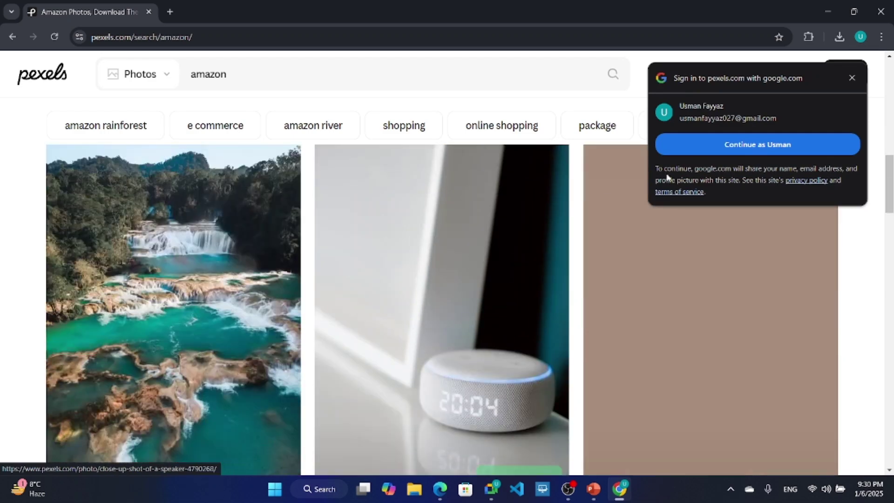
pyautogui.click(852, 78)
pyautogui.scroll(-5, 128, 297)
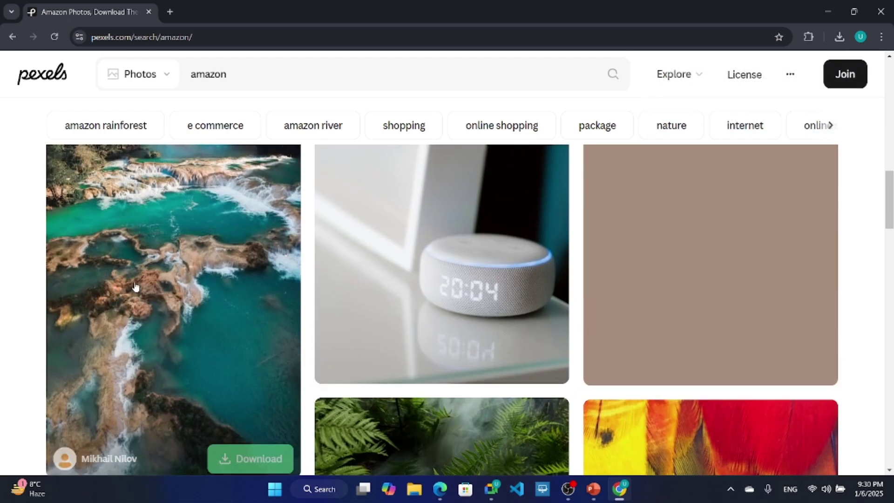
pyautogui.scroll(-3, 140, 300)
pyautogui.scroll(7, 170, 309)
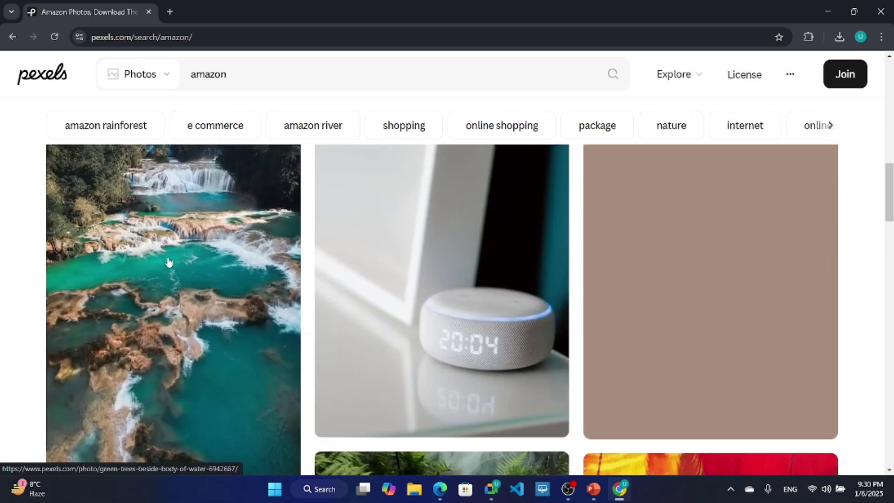
pyautogui.scroll(-4, 233, 344)
pyautogui.click(256, 336)
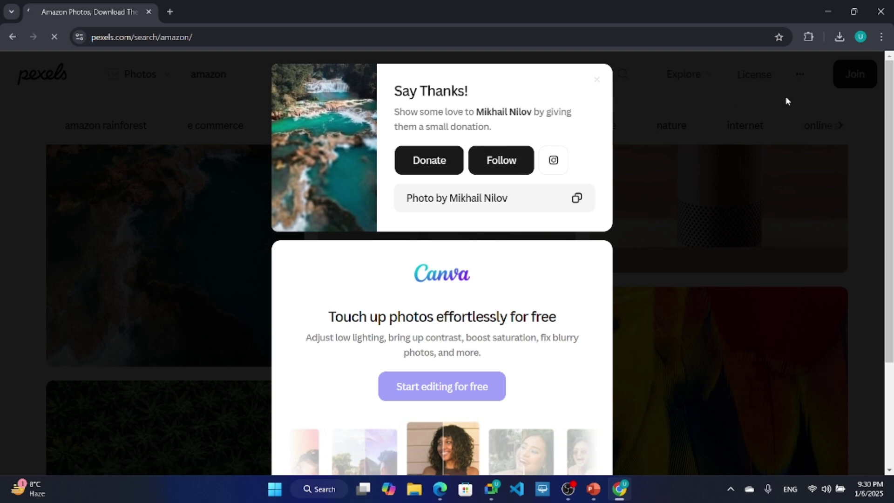
pyautogui.click(598, 80)
# Open the waterfall photo's page and check the progress of its download
pyautogui.click(284, 277)
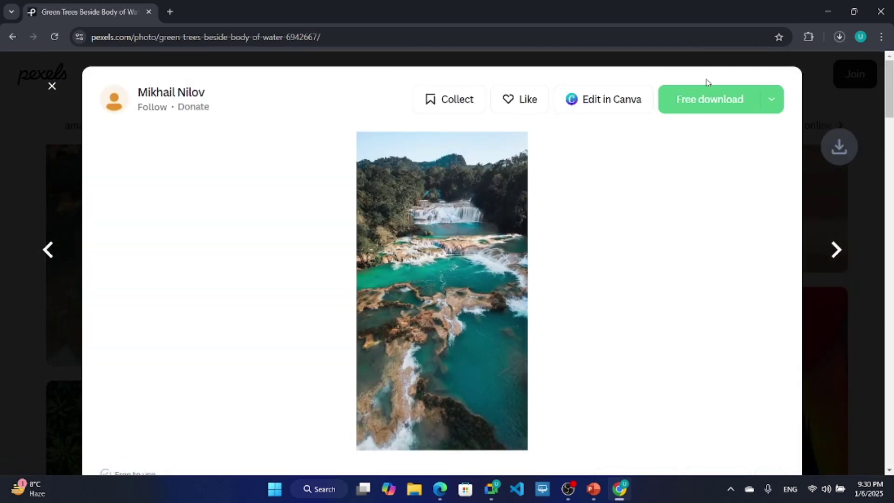
pyautogui.click(841, 36)
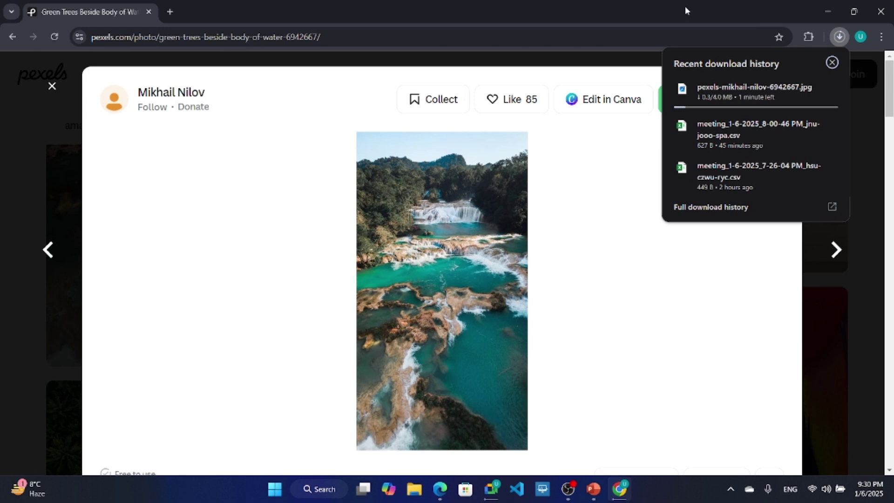
pyautogui.moveTo(731, 101)
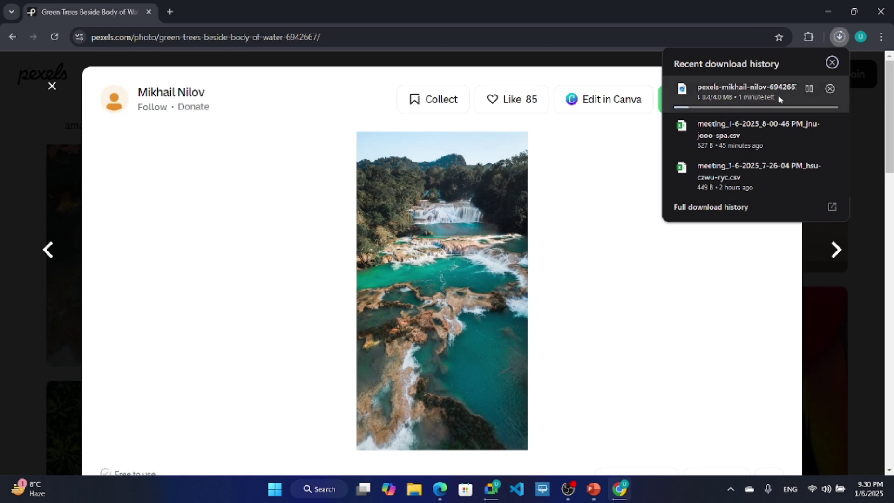
pyautogui.click(656, 29)
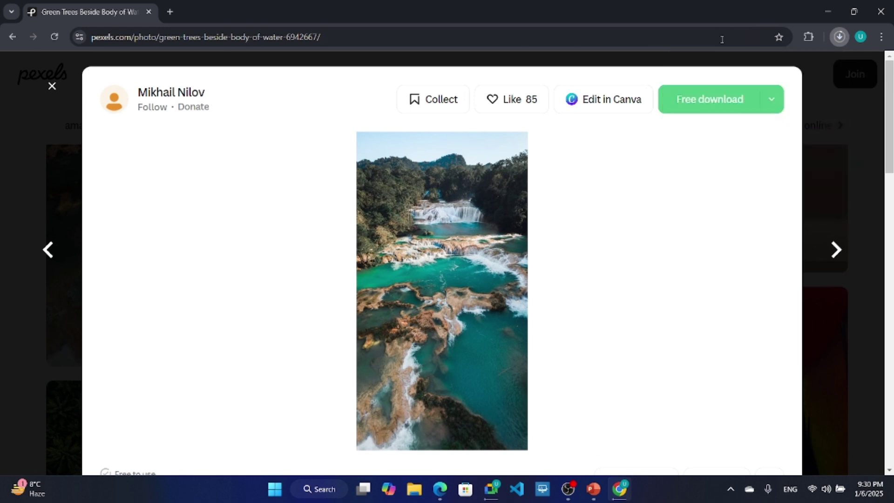
# Close the photo, browse more of the amazon results and cancel the running waterfall photo download
pyautogui.click(53, 91)
pyautogui.scroll(-10, 364, 230)
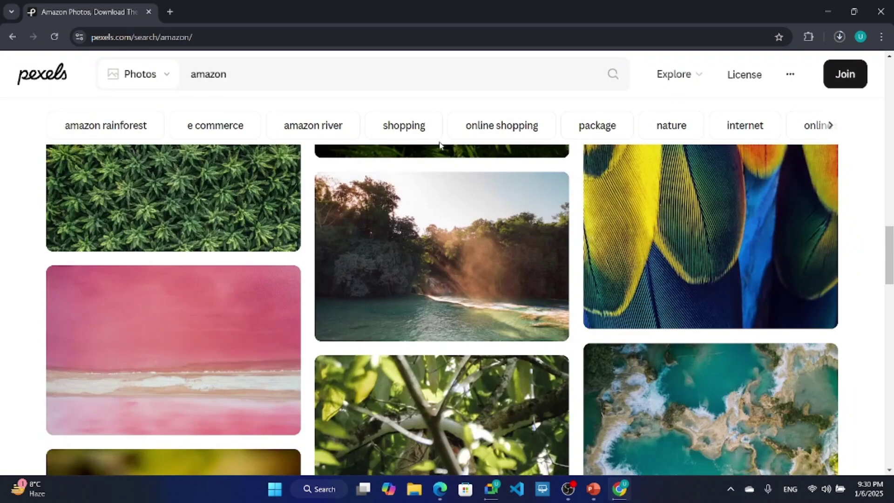
pyautogui.scroll(-5, 515, 225)
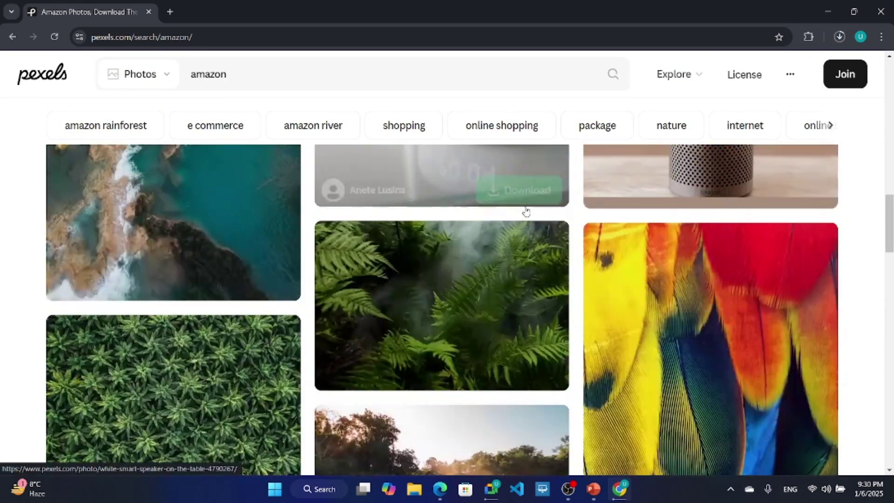
pyautogui.scroll(5, 680, 228)
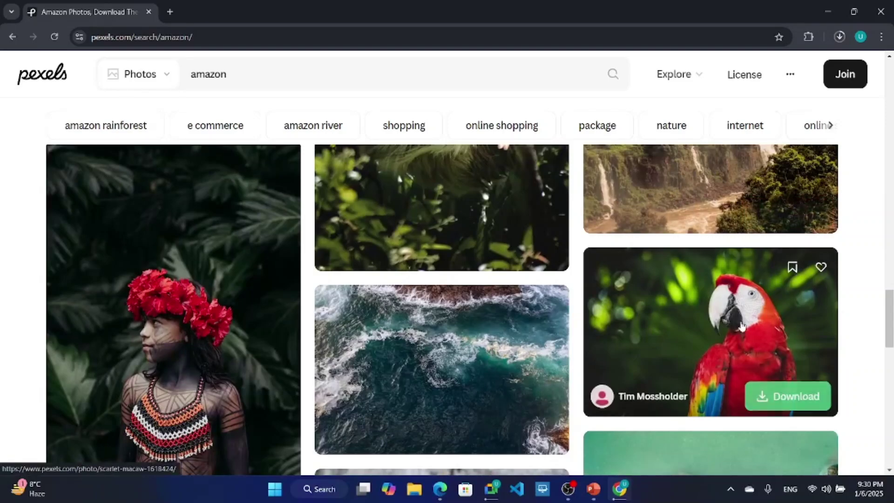
pyautogui.scroll(5, 521, 225)
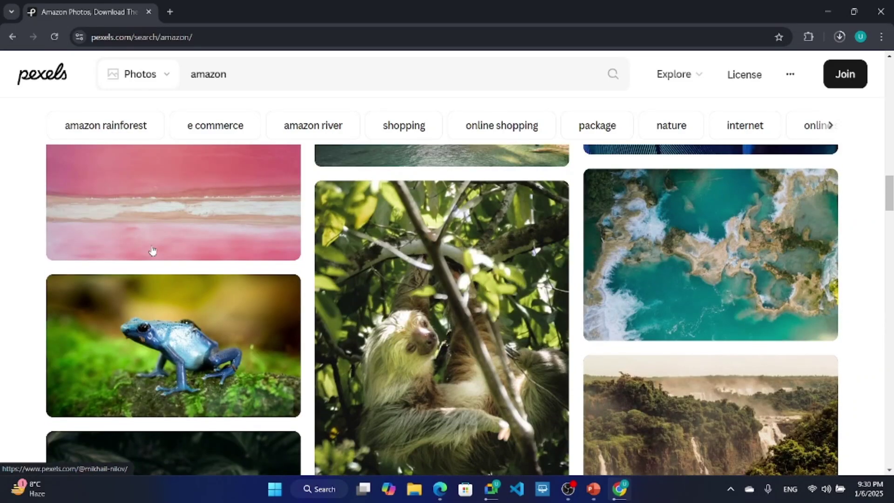
pyautogui.scroll(2, 208, 246)
pyautogui.scroll(5, 209, 247)
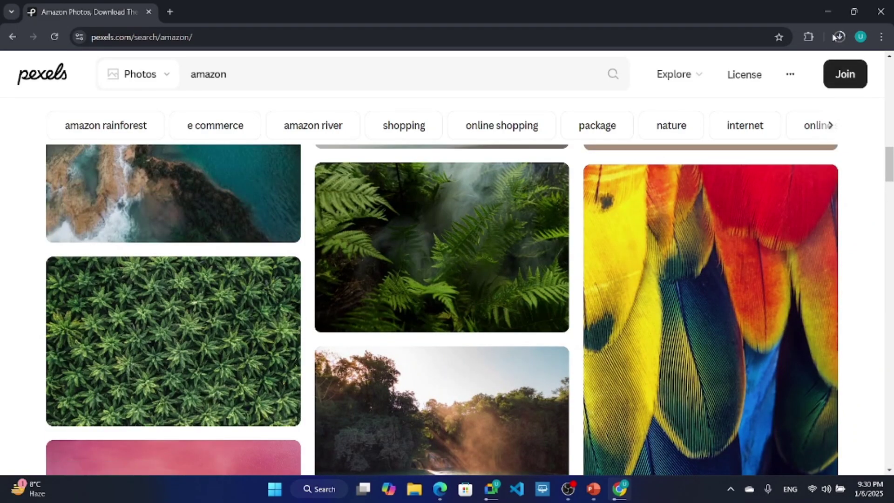
pyautogui.moveTo(774, 94)
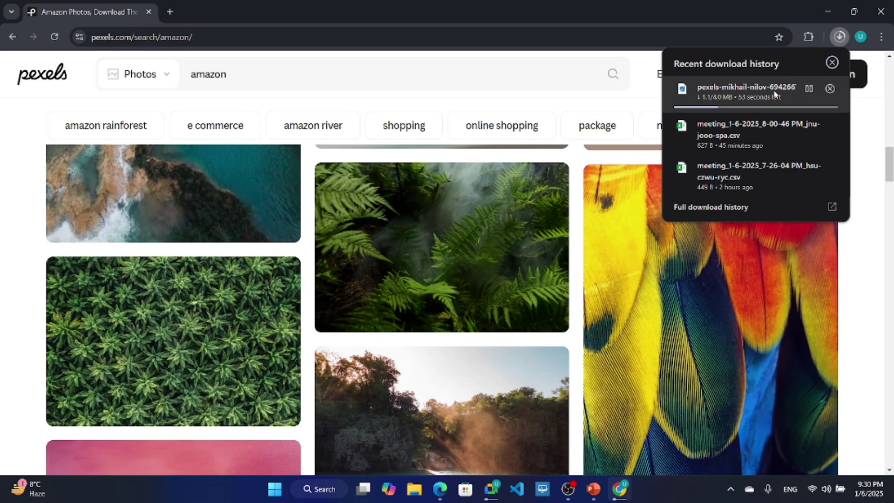
pyautogui.scroll(3, 351, 227)
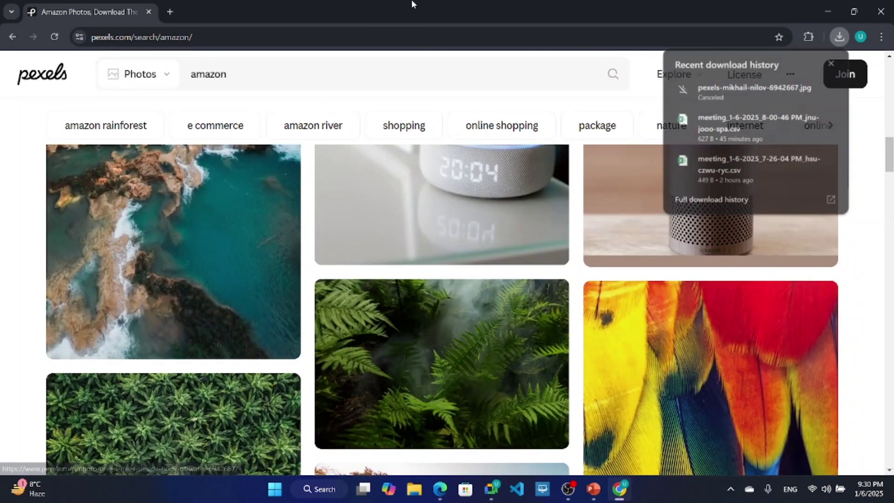
# Reload the amazon results and download the turquoise waterfall photo from its own page
pyautogui.click(55, 38)
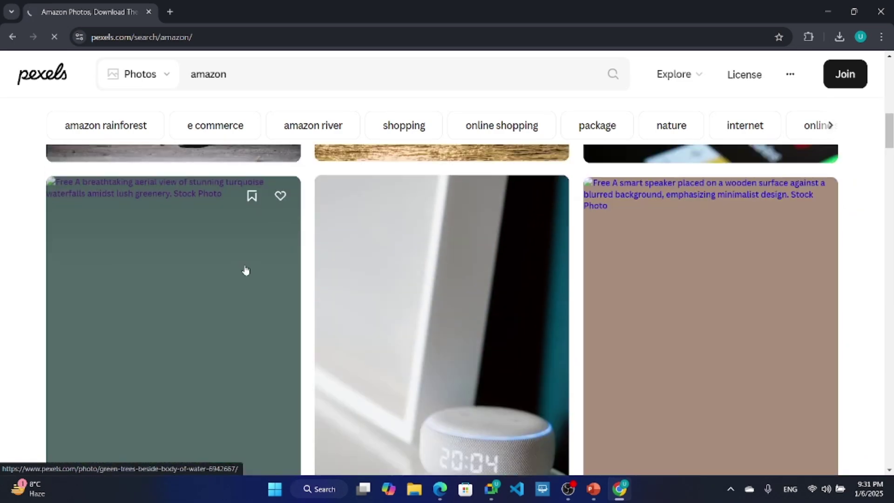
pyautogui.click(246, 270)
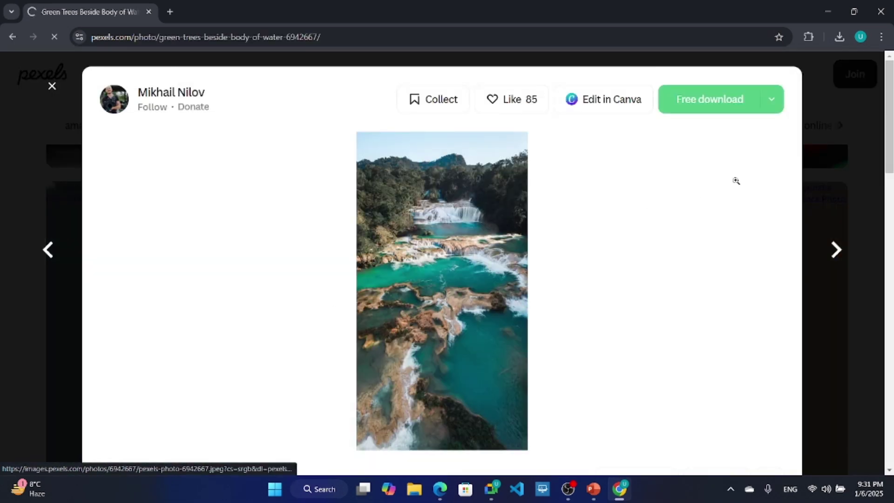
pyautogui.hotkey('alt', 'Left')
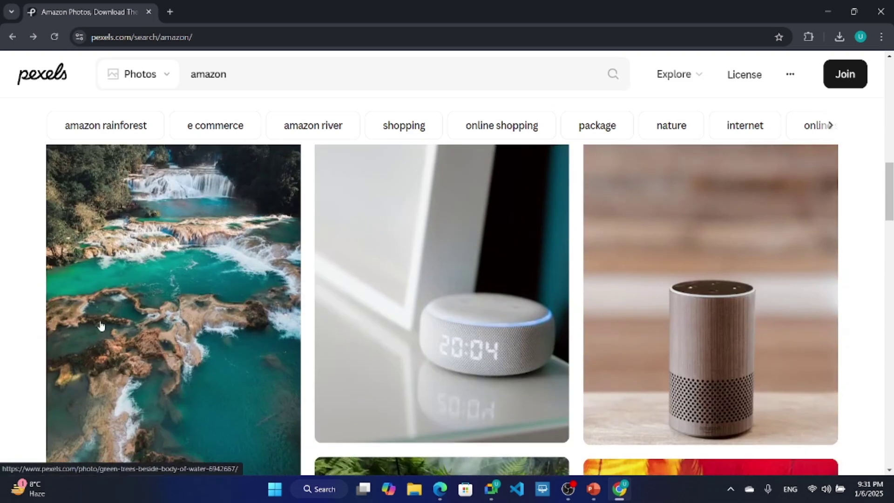
pyautogui.click(120, 300)
pyautogui.click(702, 111)
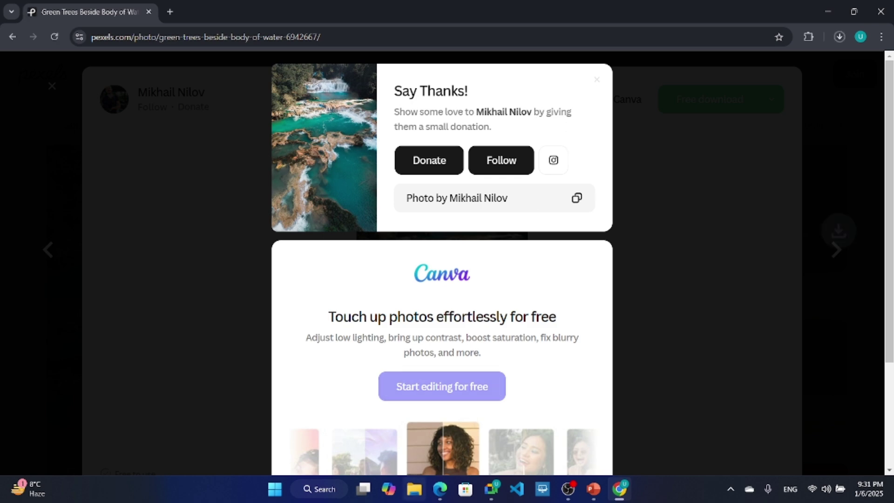
# Open and close File Explorer, and close Chrome to return to PowerPoint
pyautogui.press('super+e')
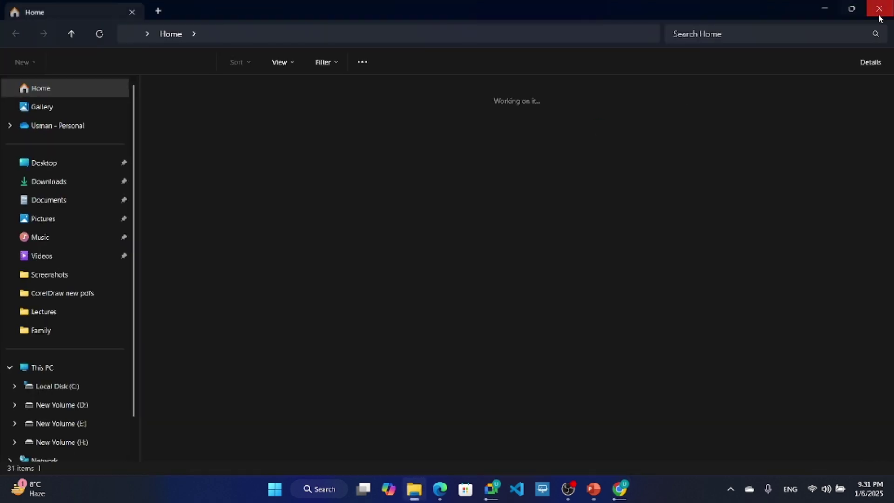
pyautogui.click(879, 8)
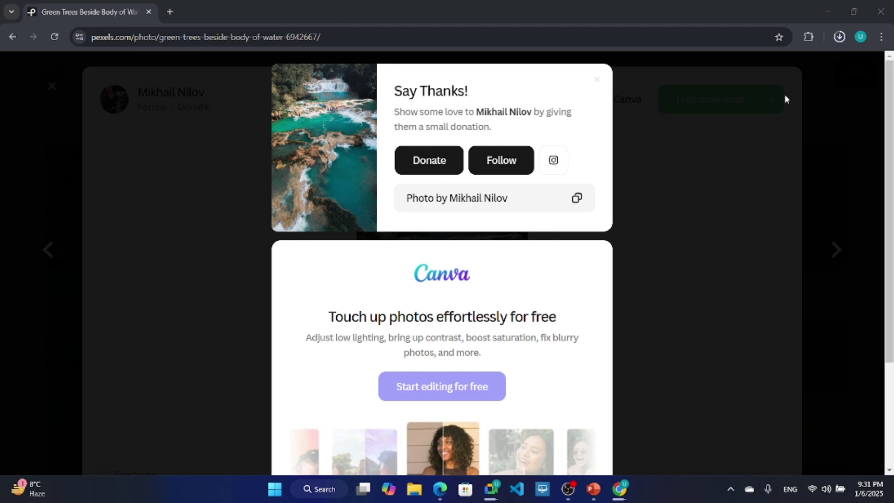
pyautogui.click(880, 11)
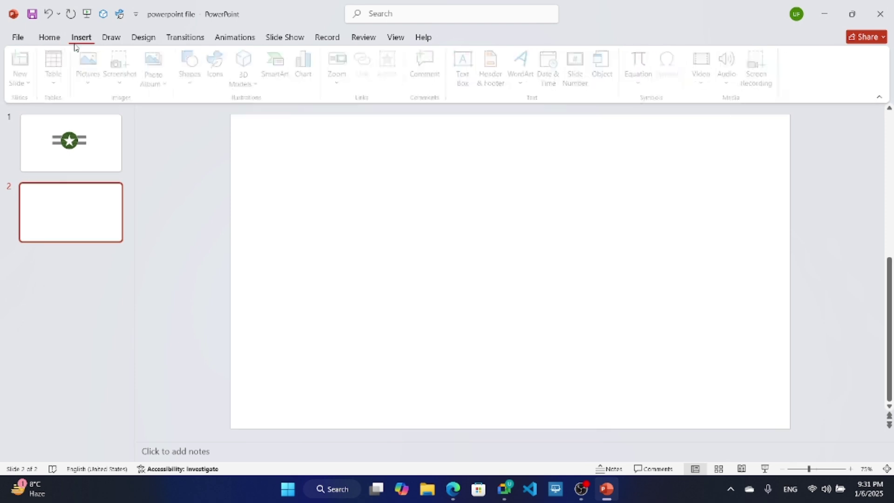
# Insert the downloaded waterfall JPG from this device's Downloads folder onto slide 2
pyautogui.click(91, 67)
pyautogui.click(106, 120)
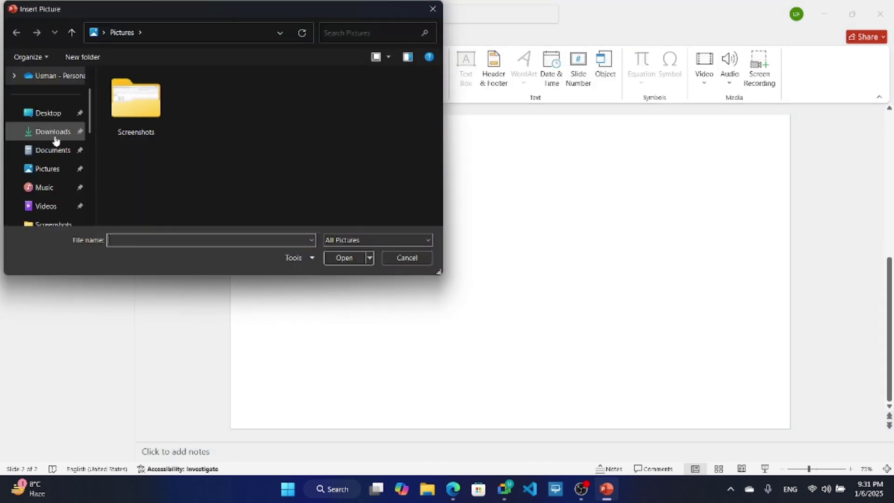
pyautogui.click(59, 169)
pyautogui.click(63, 154)
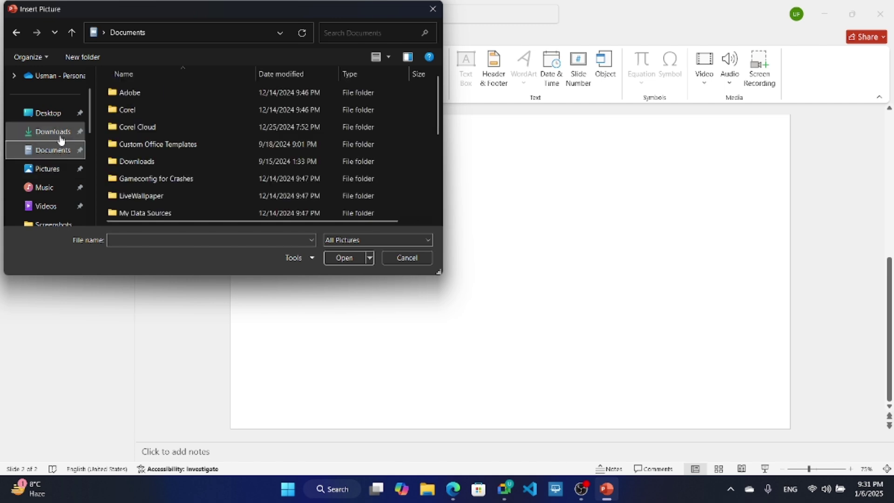
pyautogui.click(57, 133)
pyautogui.click(143, 107)
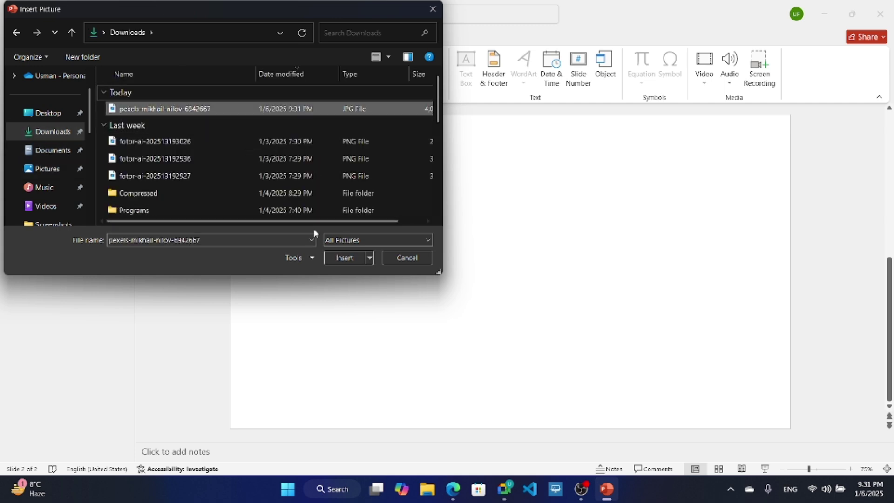
pyautogui.click(338, 259)
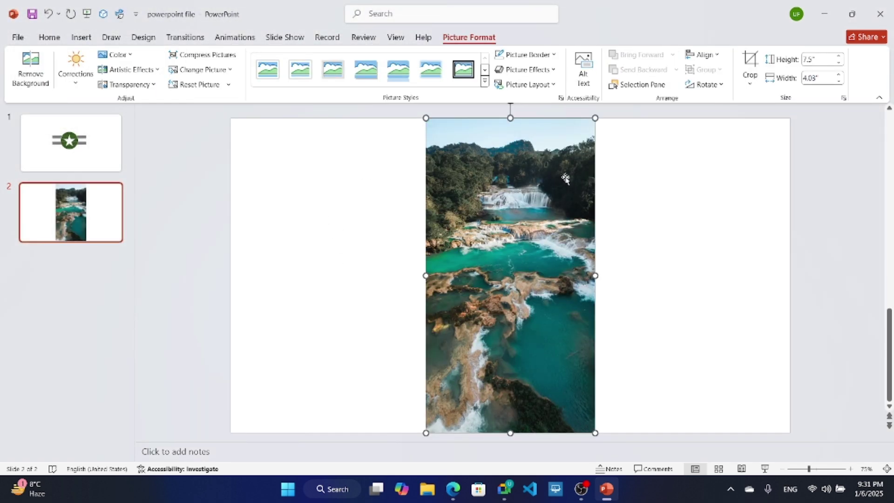
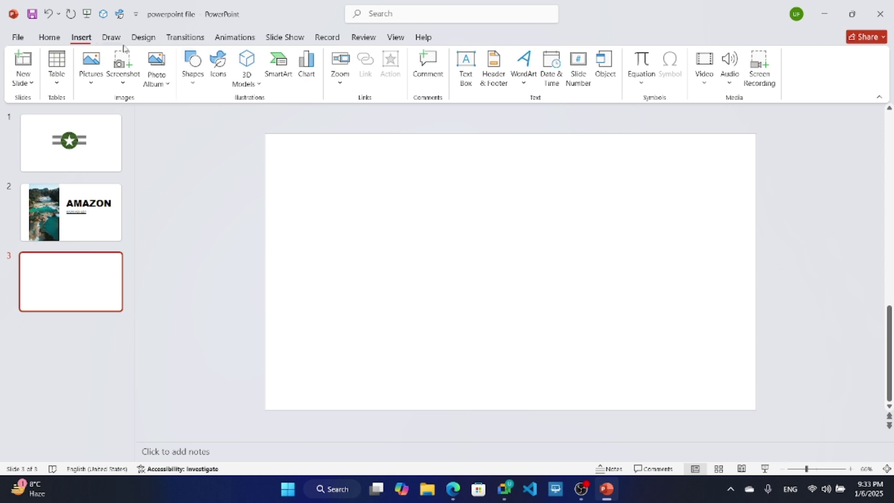
# Draw a tall, narrow rectangle about 6.68" high and 0.68" wide near the left edge of slide 3
pyautogui.click(194, 85)
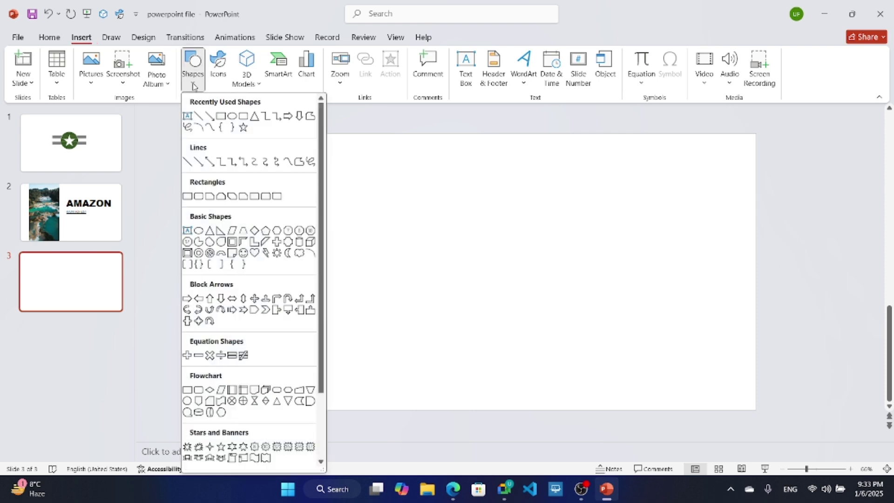
pyautogui.click(221, 116)
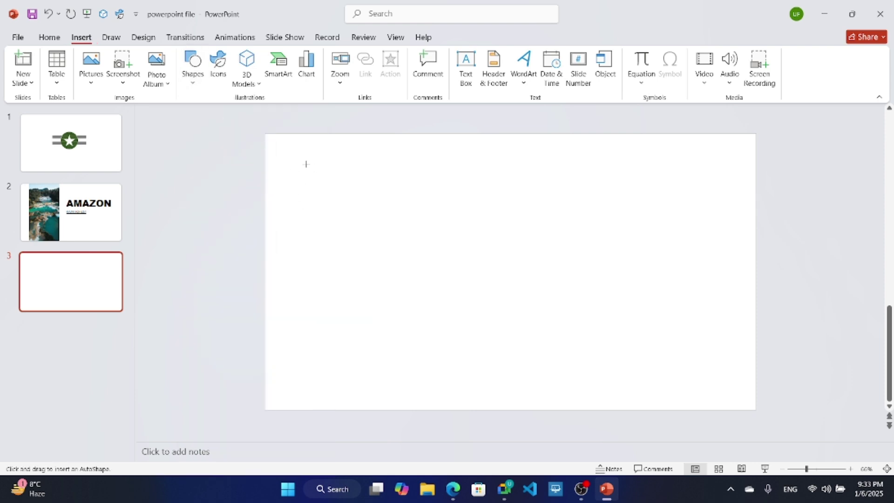
pyautogui.moveTo(306, 164); pyautogui.dragTo(334, 407)
pyautogui.moveTo(311, 335); pyautogui.dragTo(301, 336)
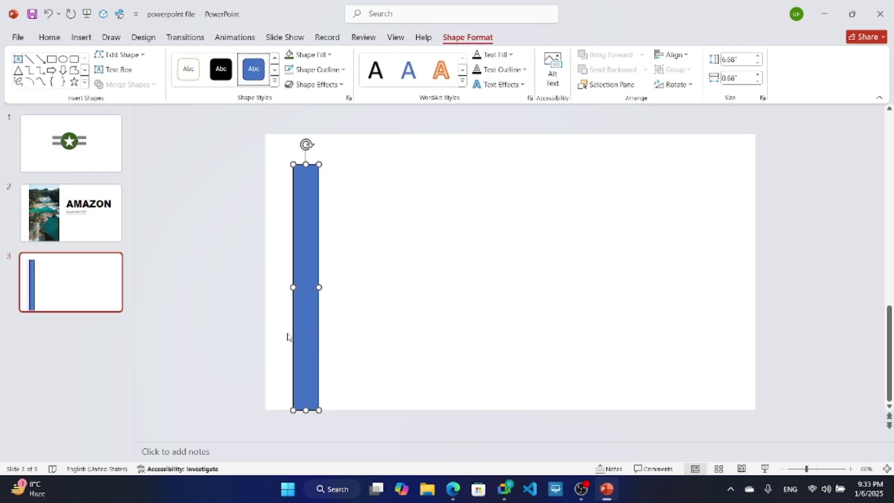
# Draw a chevron block arrow about 5.61" high and 1.75" wide beside the rectangle, and reposition both shapes on slide 3
pyautogui.click(85, 83)
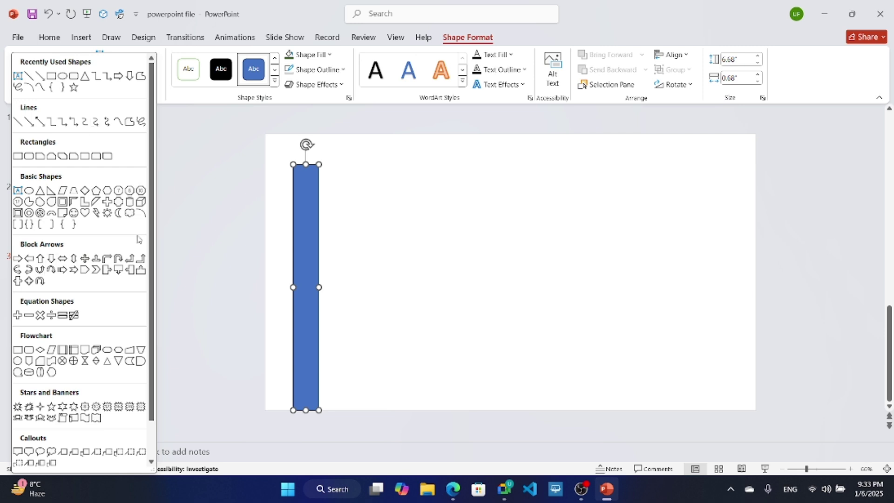
pyautogui.scroll(-1, 127, 258)
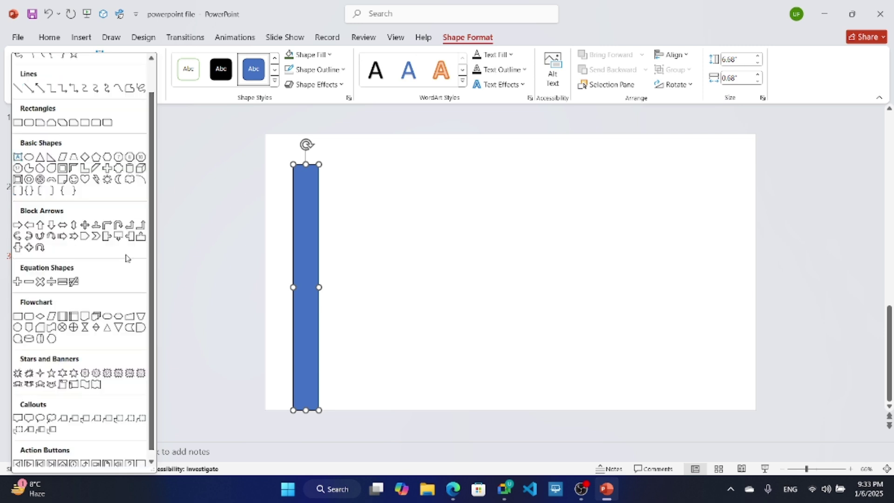
pyautogui.click(95, 237)
pyautogui.moveTo(359, 169); pyautogui.dragTo(423, 375)
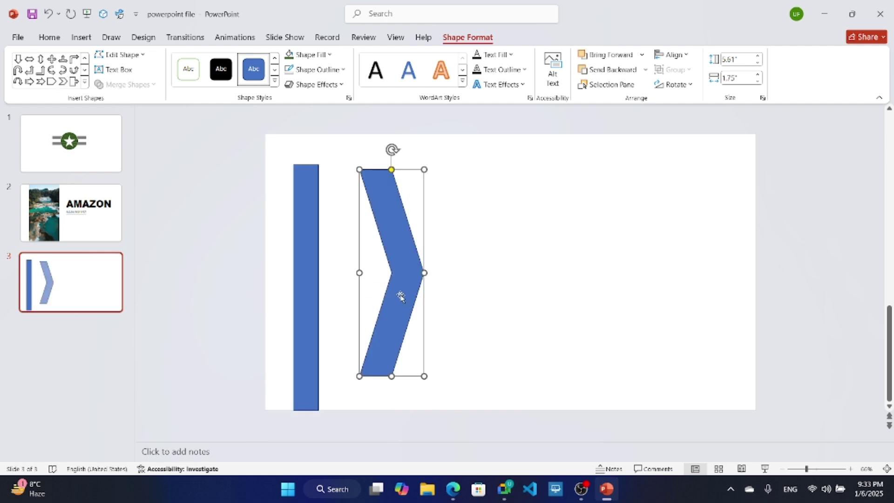
pyautogui.moveTo(399, 295); pyautogui.dragTo(416, 289)
pyautogui.moveTo(309, 277); pyautogui.dragTo(315, 261)
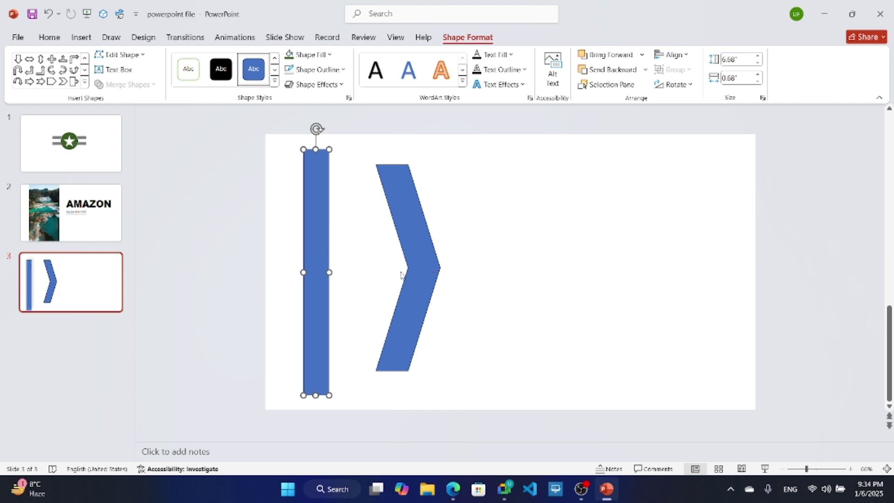
# Draw a circle about 1.65" in diameter between the rectangle and the chevron
pyautogui.click(85, 83)
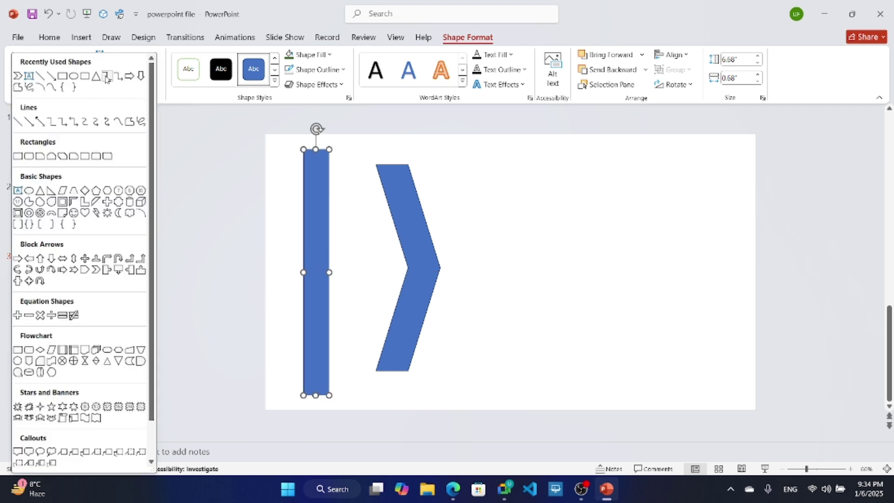
pyautogui.click(18, 77)
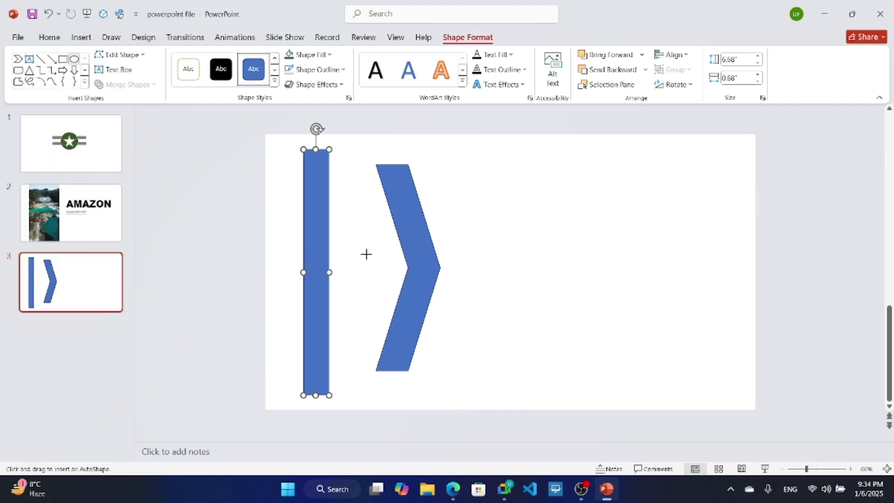
pyautogui.moveTo(366, 253)
pyautogui.mouseDown()
pyautogui.moveTo(392, 276)
pyautogui.moveTo(372, 267)
pyautogui.mouseUp()
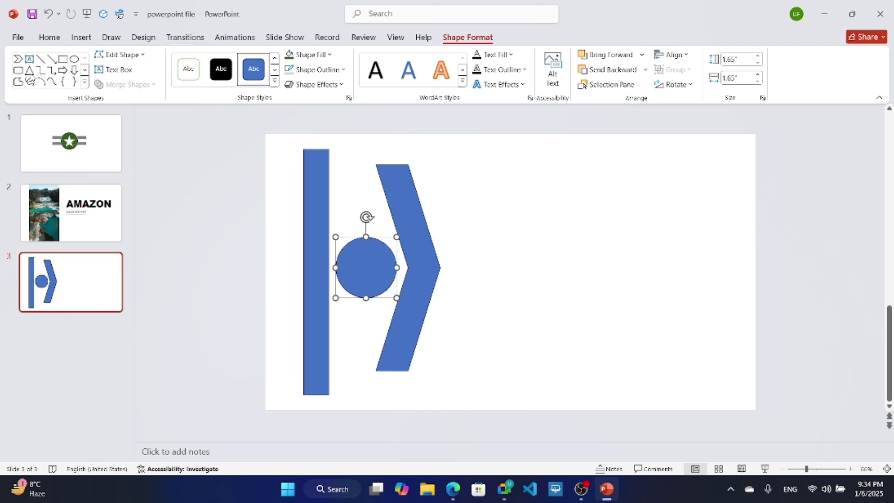
# Draw a narrow triangle about 2.29" high and 0.8" wide above the circle and duplicate it alongside
pyautogui.click(29, 70)
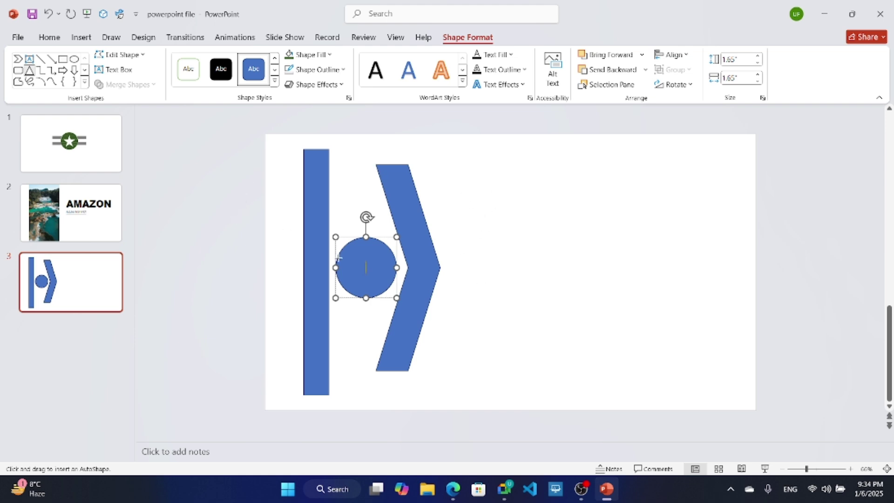
pyautogui.moveTo(498, 232); pyautogui.dragTo(384, 206)
pyautogui.hotkey('ctrl', 'c')
pyautogui.hotkey('ctrl', 'v')
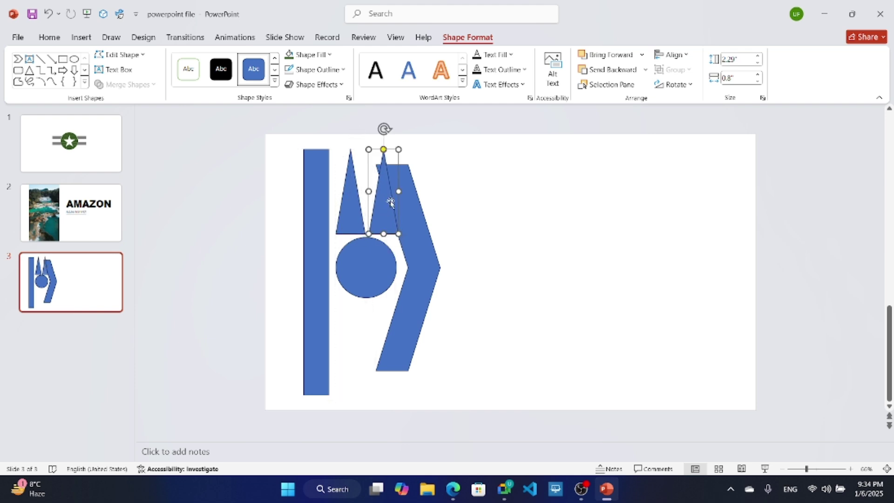
# Flip the duplicate triangle vertically and fit it closely beside the upright triangle above the circle
pyautogui.click(689, 84)
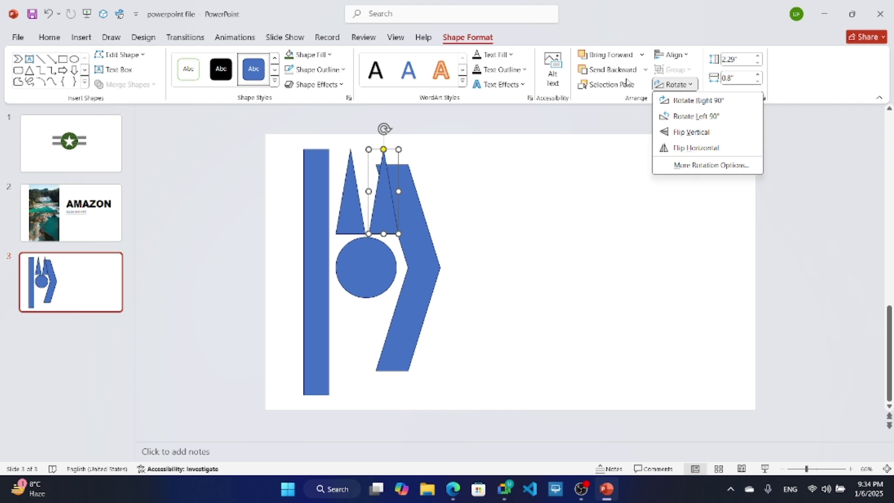
pyautogui.click(668, 135)
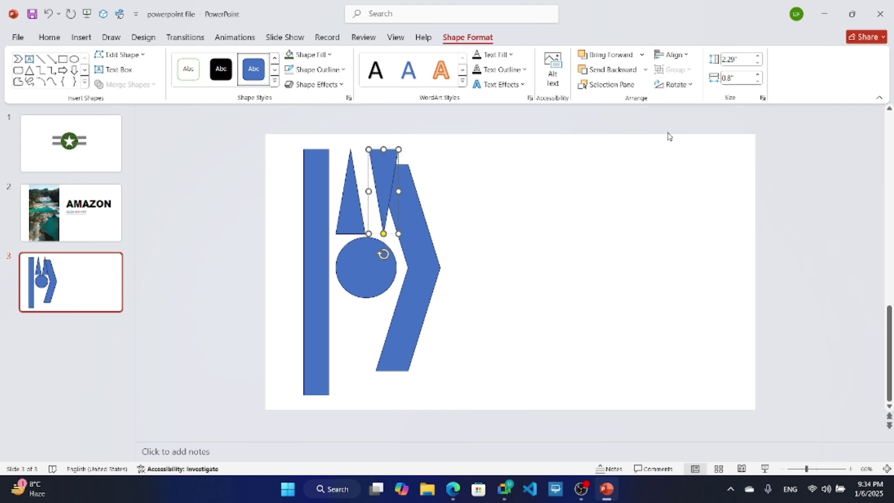
pyautogui.moveTo(392, 171); pyautogui.dragTo(377, 170)
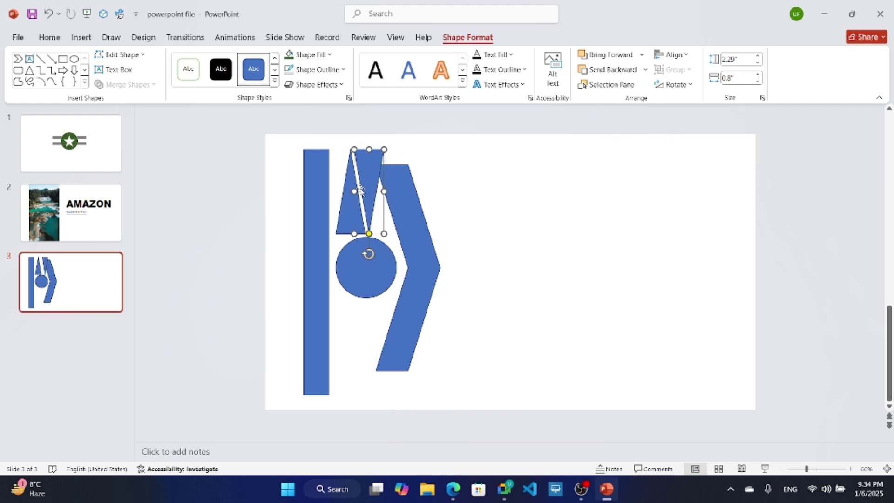
pyautogui.click(345, 193)
pyautogui.moveTo(350, 207); pyautogui.dragTo(347, 207)
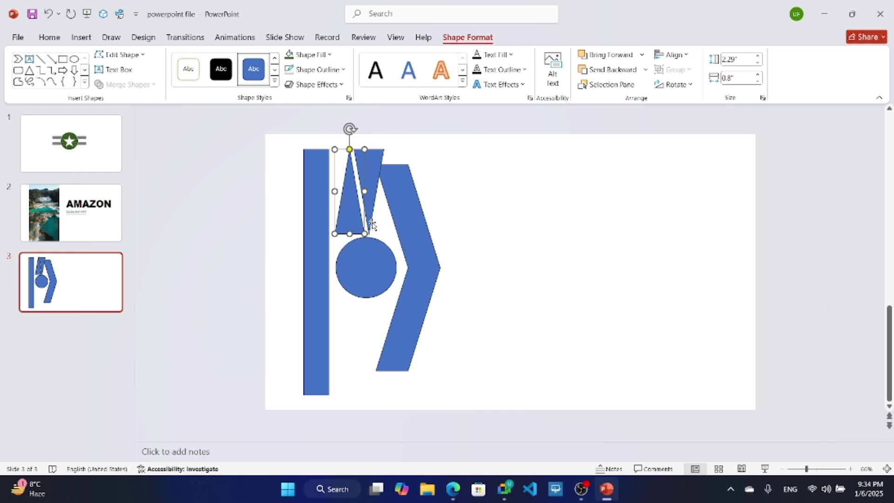
pyautogui.click(372, 186)
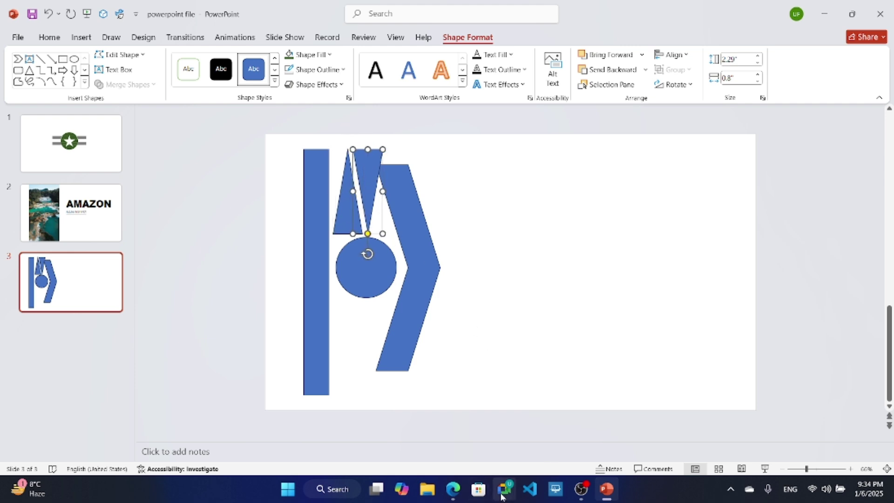
# Check the participants in the Google Meet call and return to PowerPoint
pyautogui.click(504, 489)
pyautogui.click(488, 458)
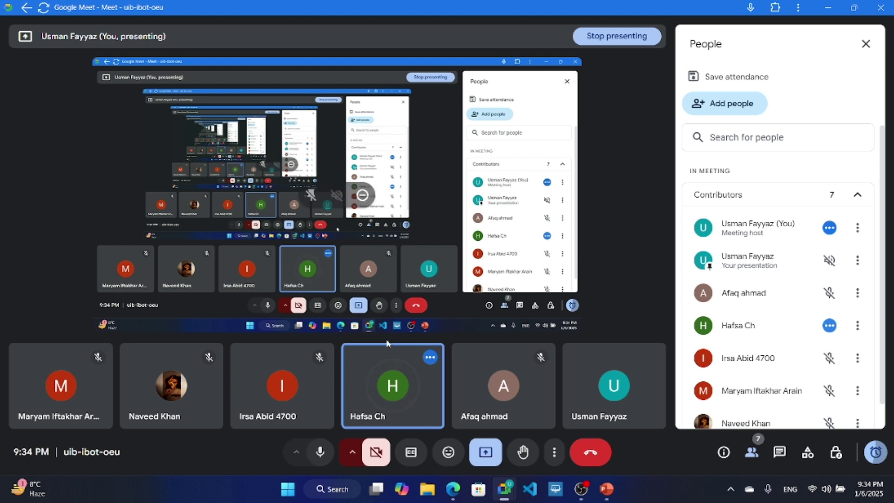
pyautogui.moveTo(365, 403)
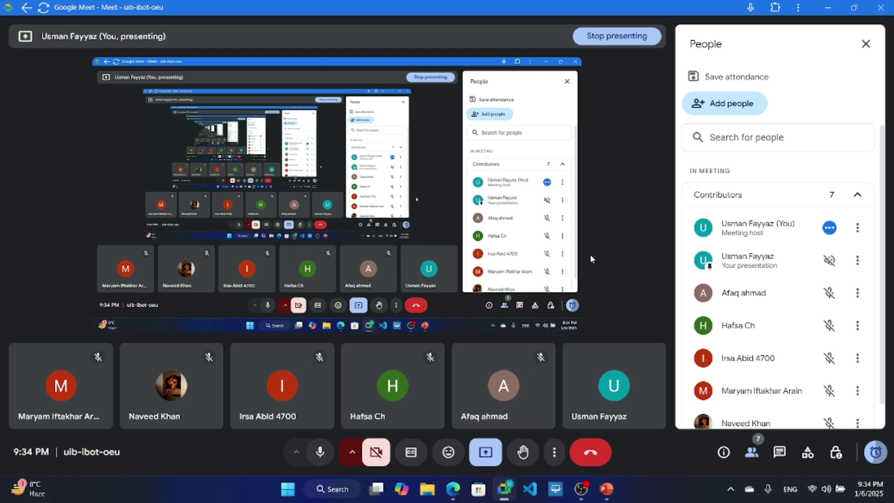
pyautogui.hotkey('alt', 'Tab')
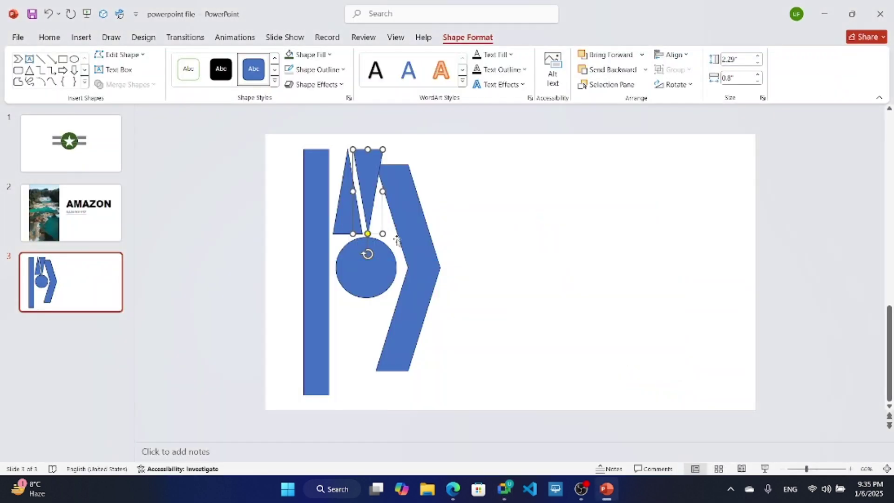
# Move the inverted triangle out of the design to the empty area beyond the chevron
pyautogui.scroll(2, 374, 176)
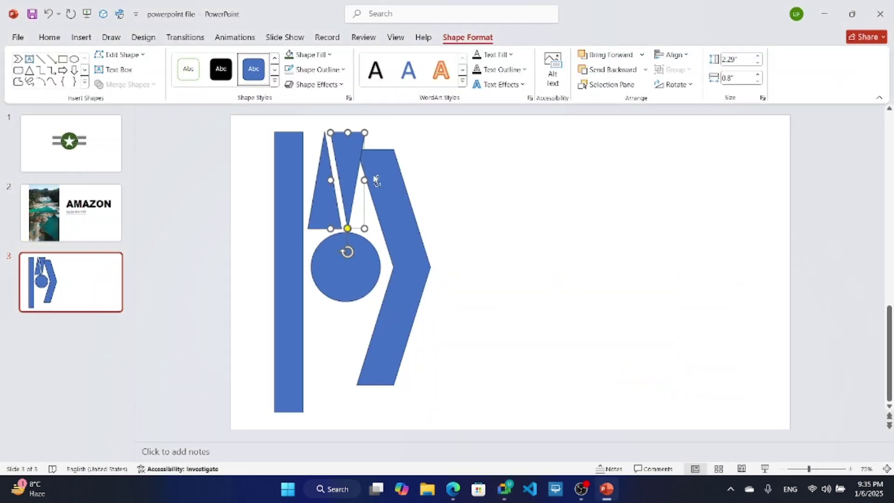
pyautogui.click(317, 188)
pyautogui.scroll(5, 347, 130)
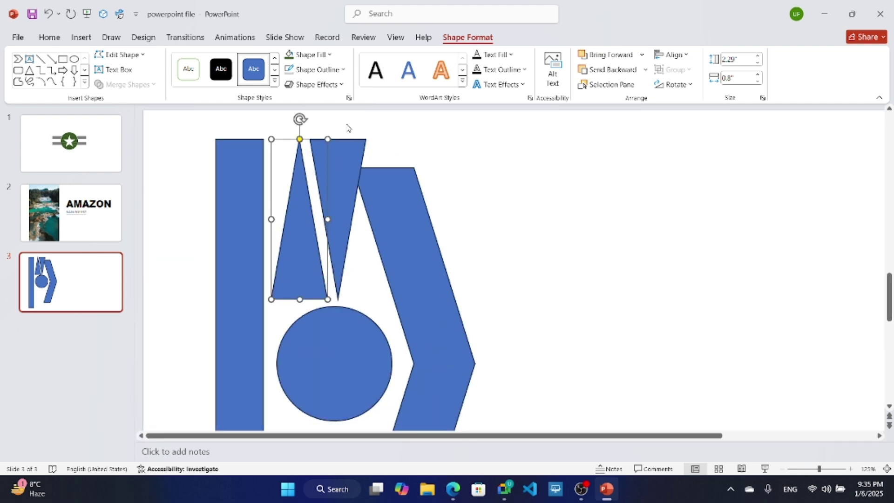
pyautogui.moveTo(366, 176); pyautogui.dragTo(638, 193)
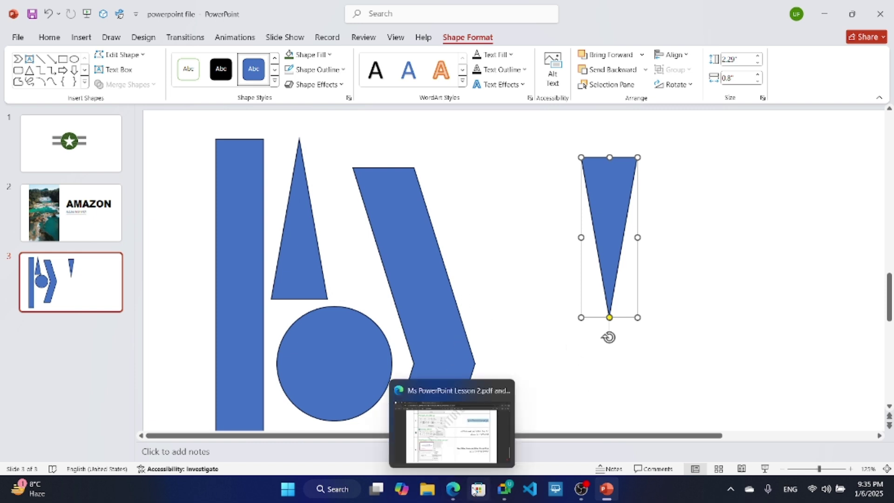
# Switch to the Google Meet window again and minimize it to get back to the slide
pyautogui.moveTo(504, 489)
pyautogui.click(501, 434)
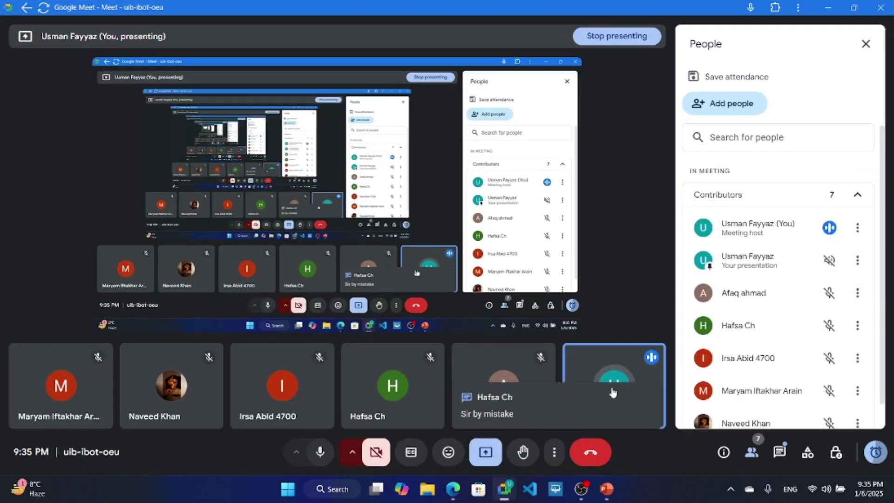
pyautogui.click(827, 7)
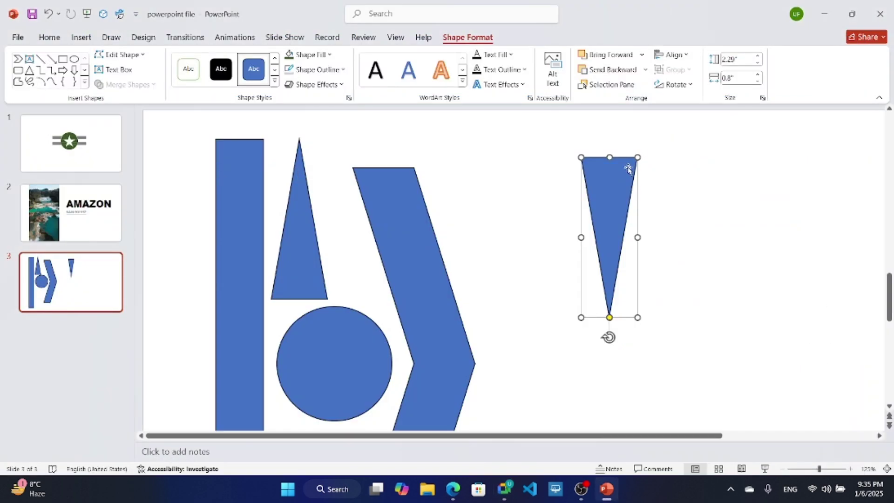
# Draw a rectangle about 2.91" high and 1.09" wide covering the right half of the inverted triangle
pyautogui.click(52, 60)
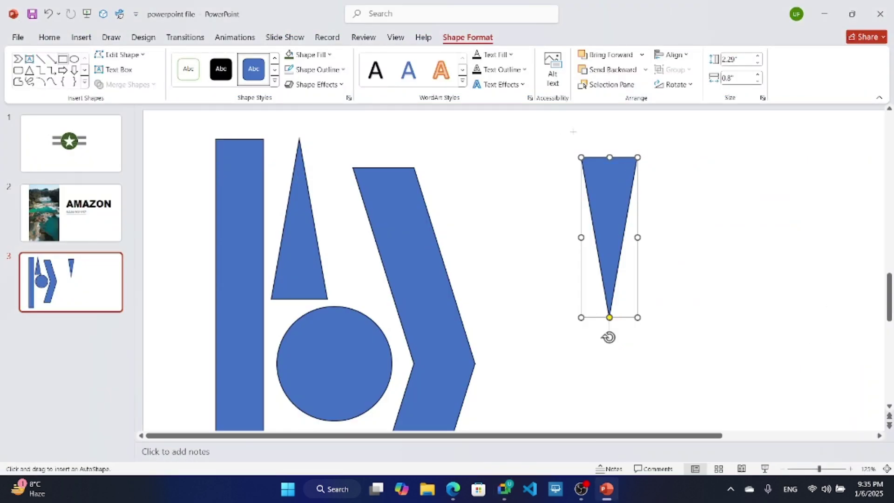
pyautogui.moveTo(609, 131); pyautogui.dragTo(685, 334)
pyautogui.scroll(4, 644, 239)
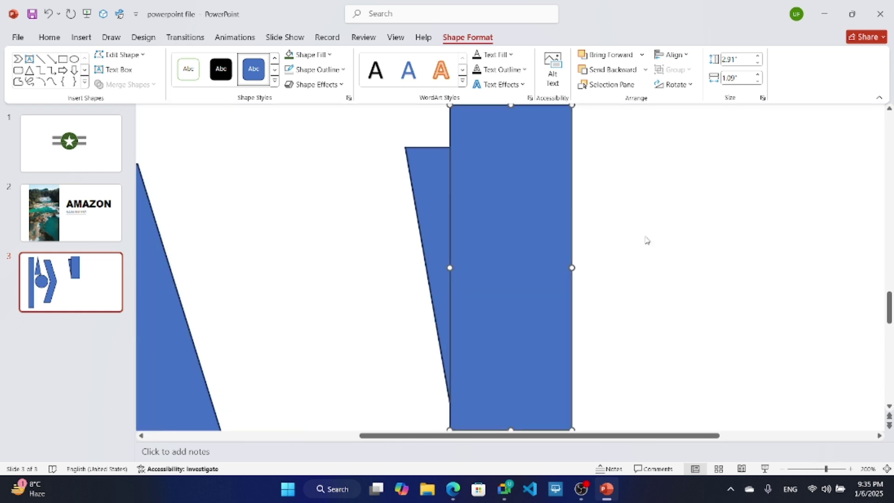
pyautogui.scroll(-3, 509, 231)
pyautogui.moveTo(511, 273); pyautogui.dragTo(512, 272)
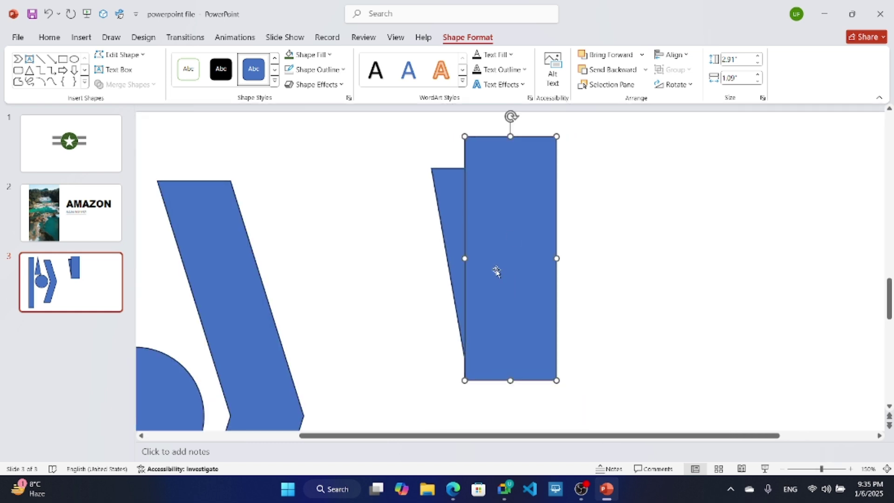
# Fragment the inverted triangle with the overlapping rectangle and delete the leftover rectangle piece, keeping the two triangle halves
pyautogui.keyDown('shift'); pyautogui.click(450, 197); pyautogui.keyUp('shift')
pyautogui.click(125, 84)
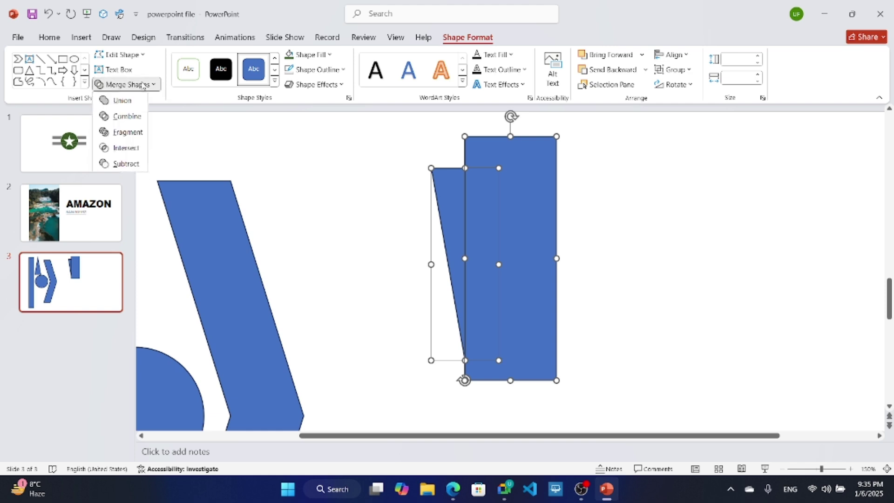
pyautogui.click(133, 130)
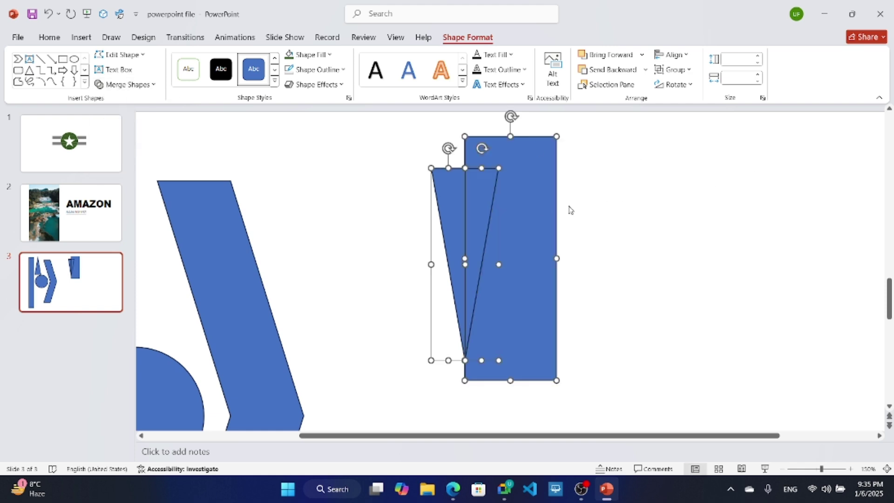
pyautogui.moveTo(539, 210); pyautogui.dragTo(763, 211)
pyautogui.click(696, 208)
pyautogui.press('Delete')
pyautogui.keyDown('ctrl'); pyautogui.scroll(-5, 641, 221); pyautogui.keyUp('ctrl')
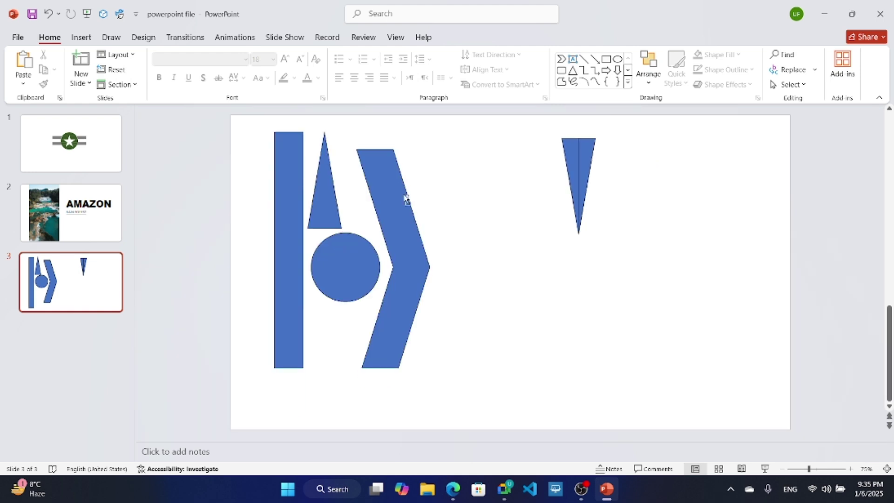
# Place the two triangle halves on opposite sides of the upright triangle and center that triangle between them
pyautogui.moveTo(568, 138); pyautogui.dragTo(338, 131)
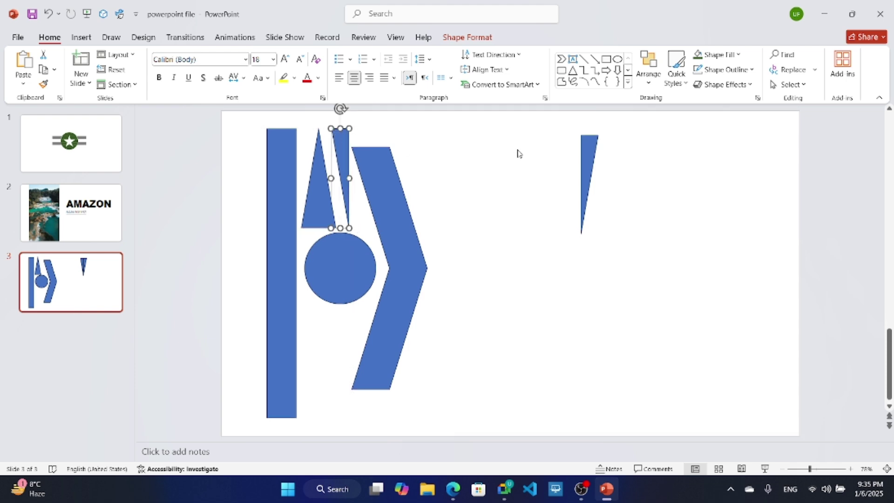
pyautogui.click(319, 182)
pyautogui.moveTo(319, 182); pyautogui.dragTo(323, 182)
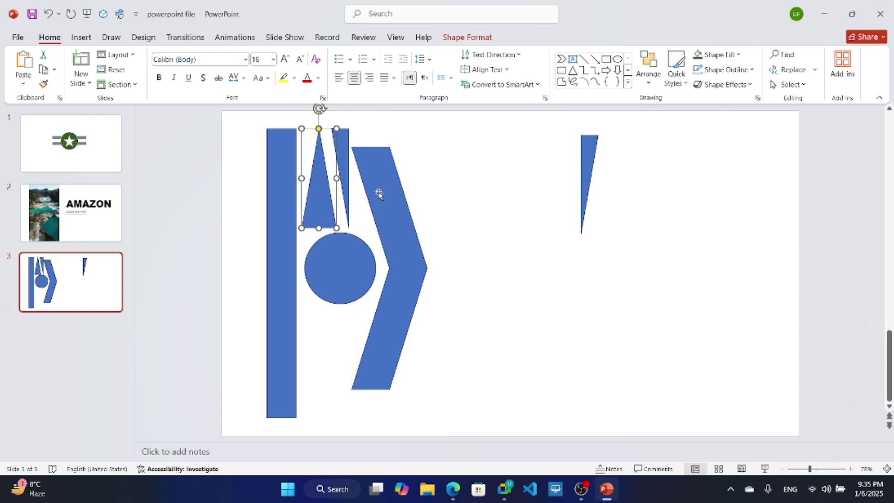
pyautogui.moveTo(595, 160); pyautogui.dragTo(305, 151)
pyautogui.click(326, 190)
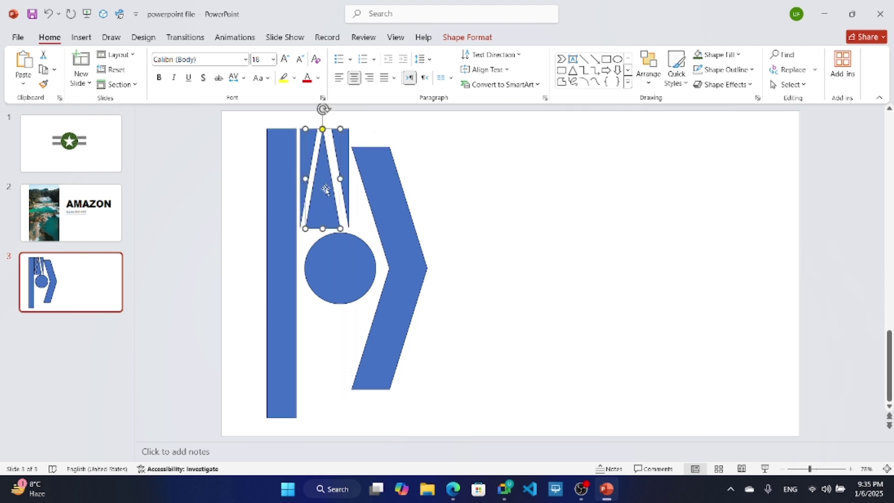
pyautogui.click(441, 191)
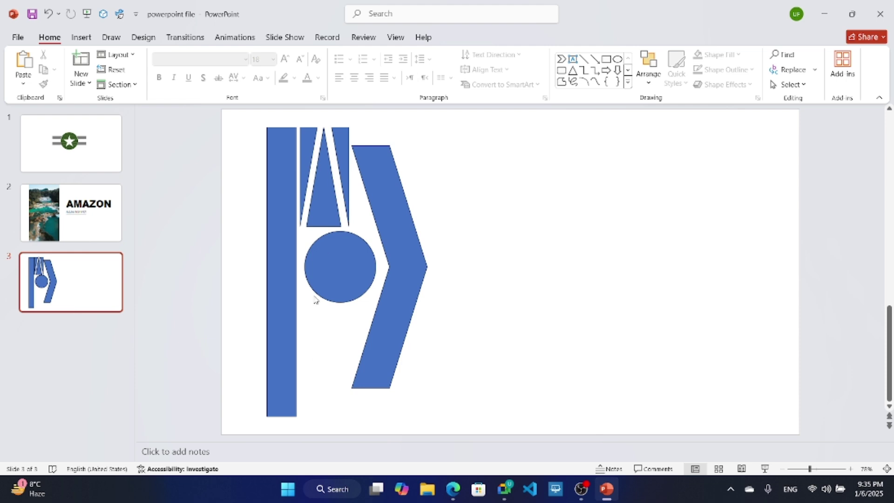
# Duplicate the upright triangle together with the two half triangles above the circle
pyautogui.click(308, 149)
pyautogui.keyDown('shift'); pyautogui.click(323, 200); pyautogui.keyUp('shift')
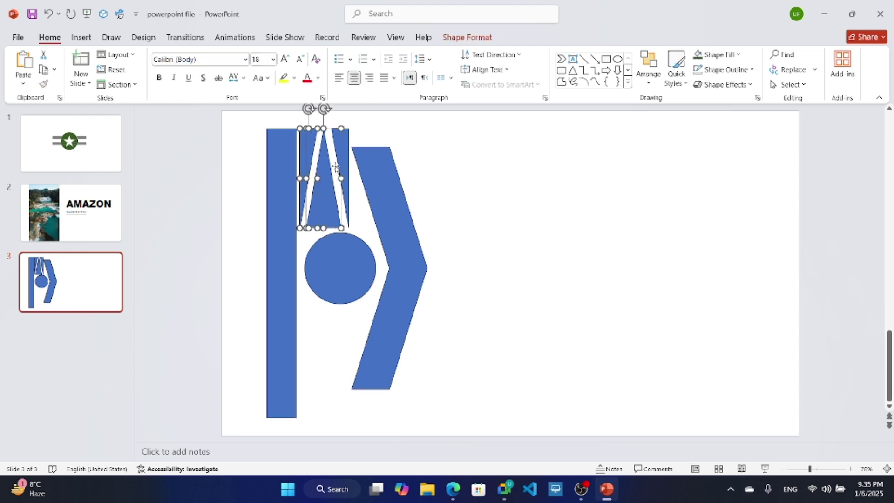
pyautogui.keyDown('shift'); pyautogui.click(348, 144); pyautogui.keyUp('shift')
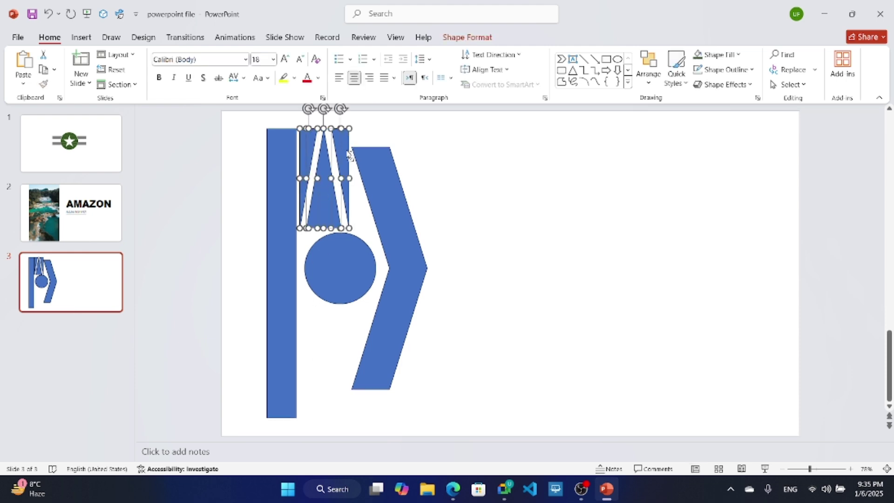
pyautogui.hotkey('ctrl', 'v')
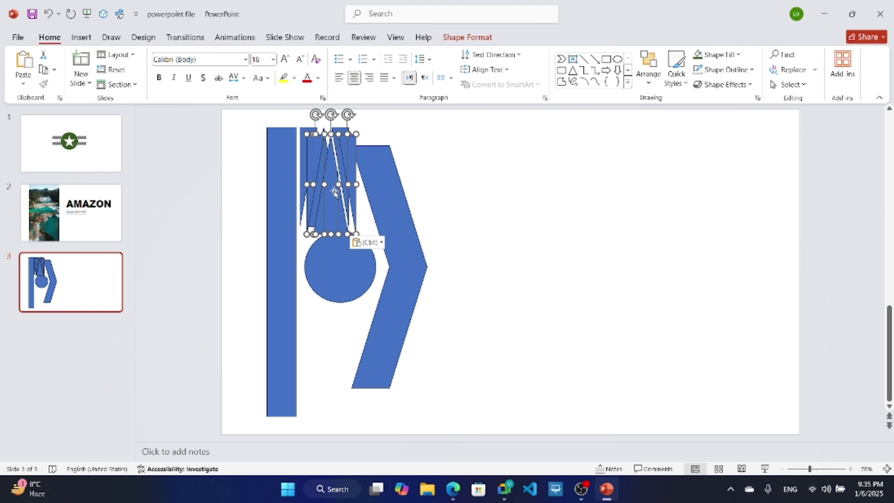
# Move the duplicated triangle group directly below the circle, aligned with the upper group, and flip it vertically
pyautogui.moveTo(327, 187); pyautogui.dragTo(327, 361)
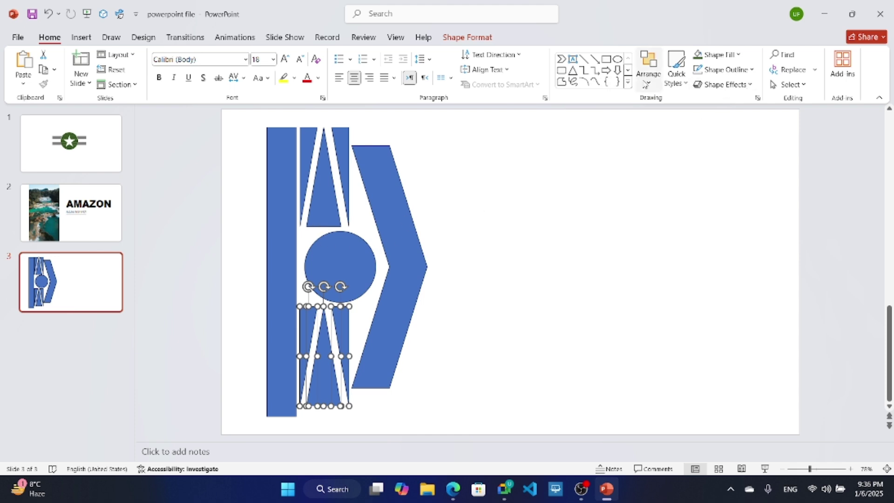
pyautogui.click(468, 37)
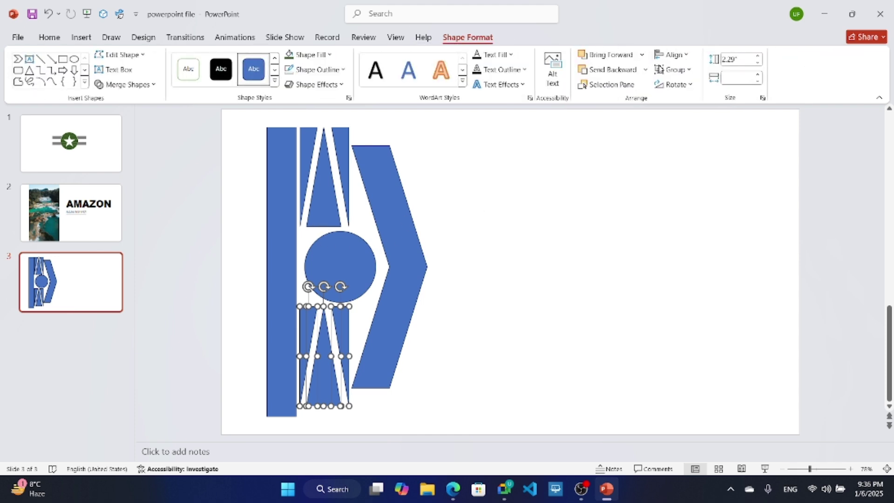
pyautogui.click(691, 85)
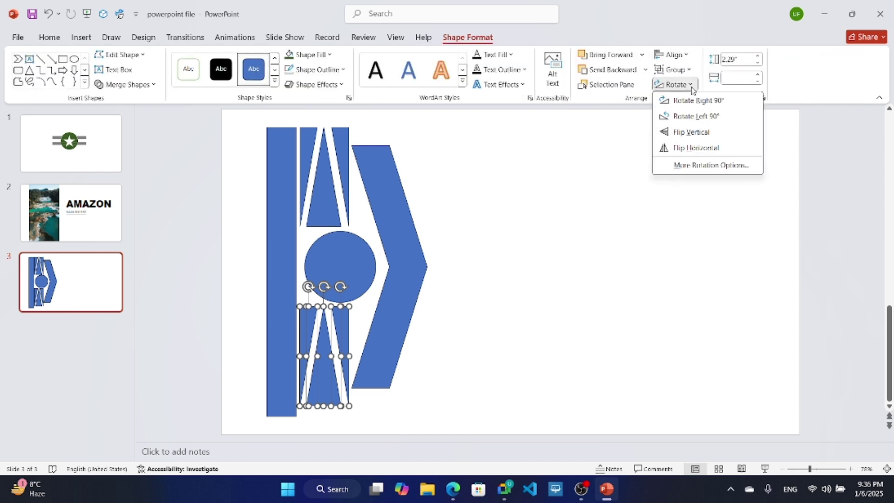
pyautogui.click(656, 133)
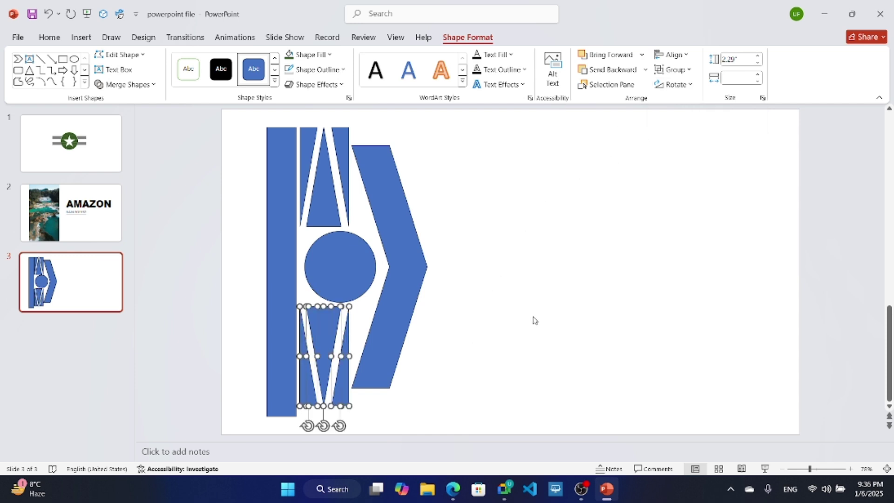
pyautogui.click(531, 259)
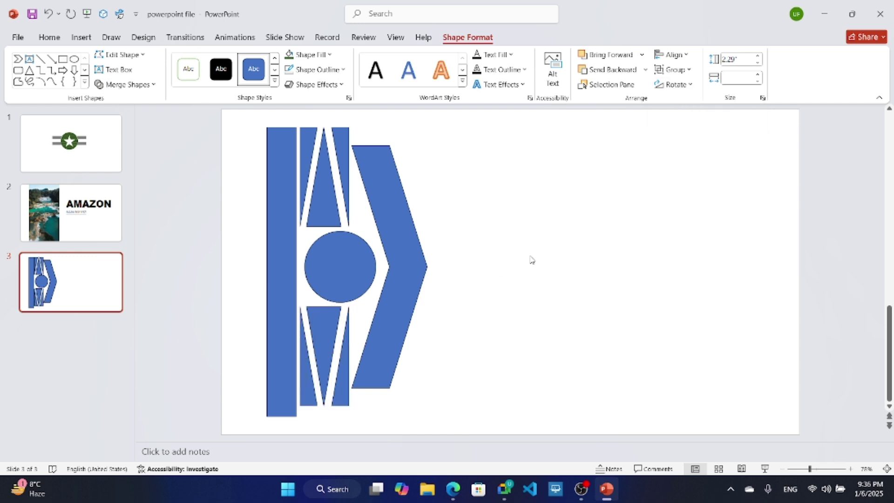
pyautogui.click(366, 266)
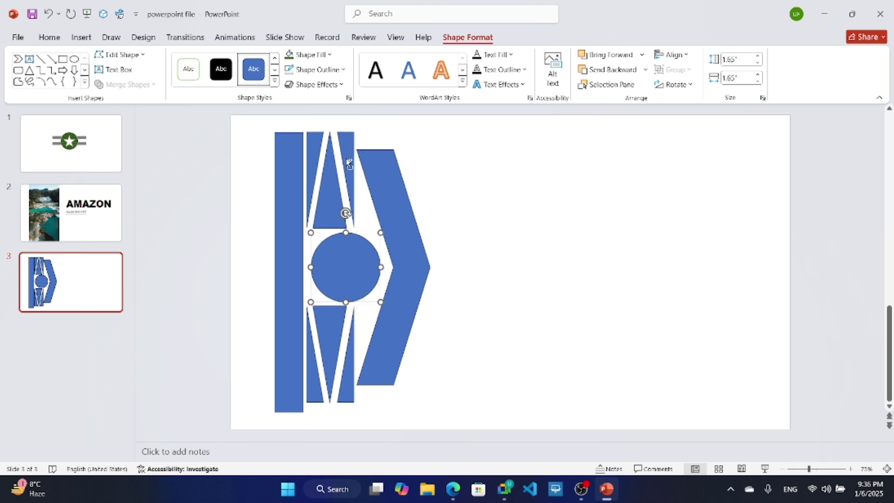
pyautogui.click(84, 83)
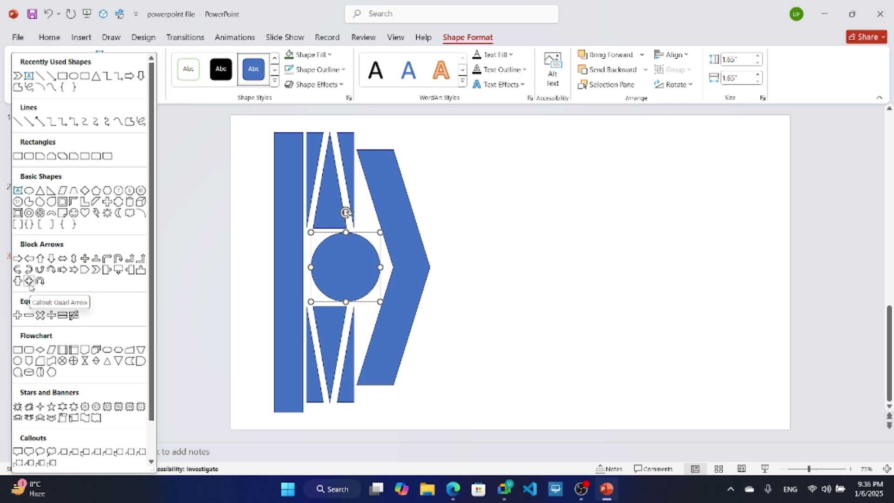
pyautogui.click(62, 76)
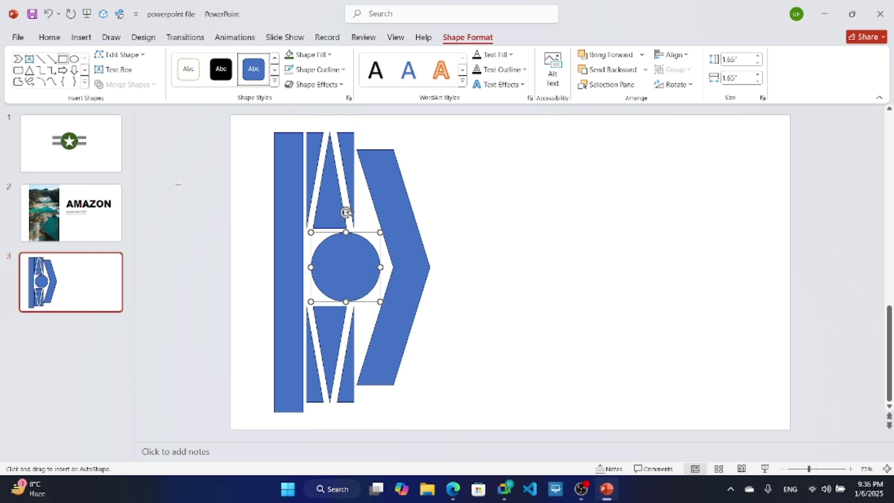
pyautogui.press('Escape')
# Shorten the tall rectangle at both ends to about 6.43" high, level with the outer edges of the triangle groups
pyautogui.click(281, 245)
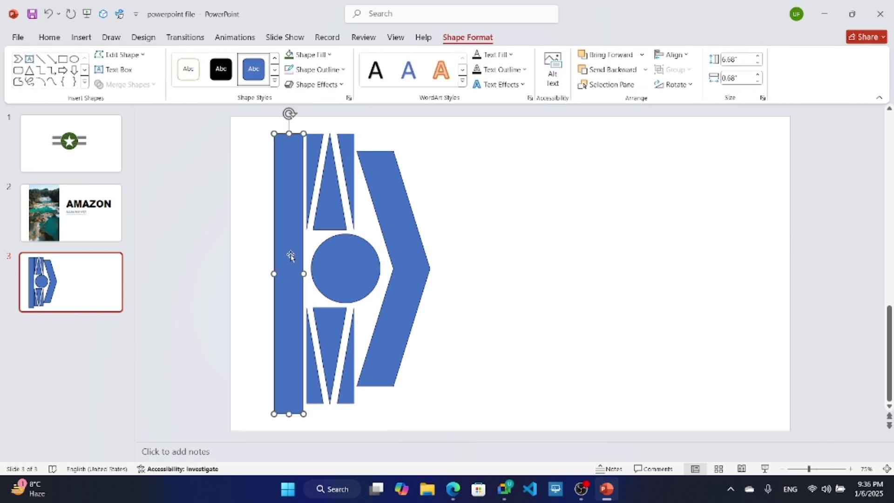
pyautogui.moveTo(287, 255); pyautogui.dragTo(284, 183)
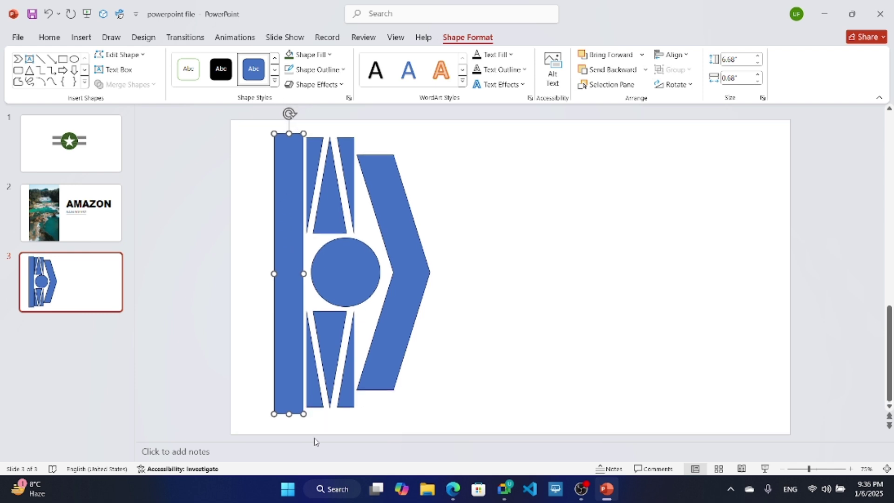
pyautogui.moveTo(289, 415); pyautogui.dragTo(289, 407)
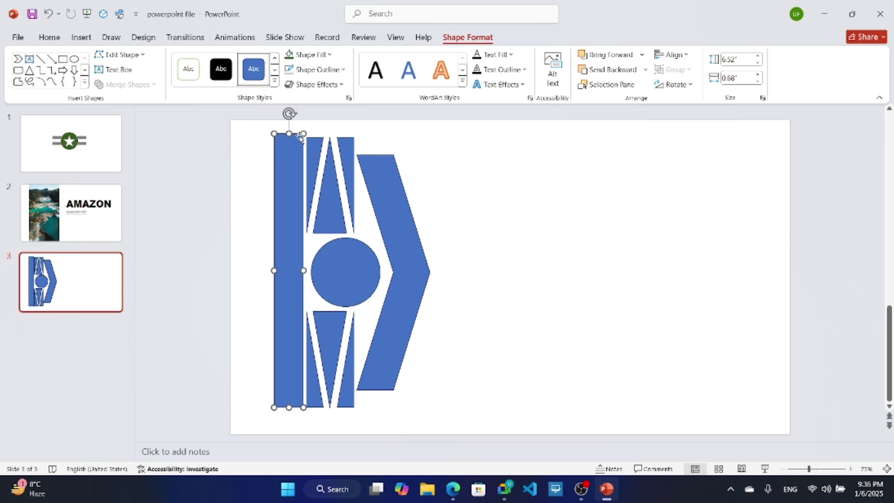
pyautogui.moveTo(289, 133); pyautogui.dragTo(287, 137)
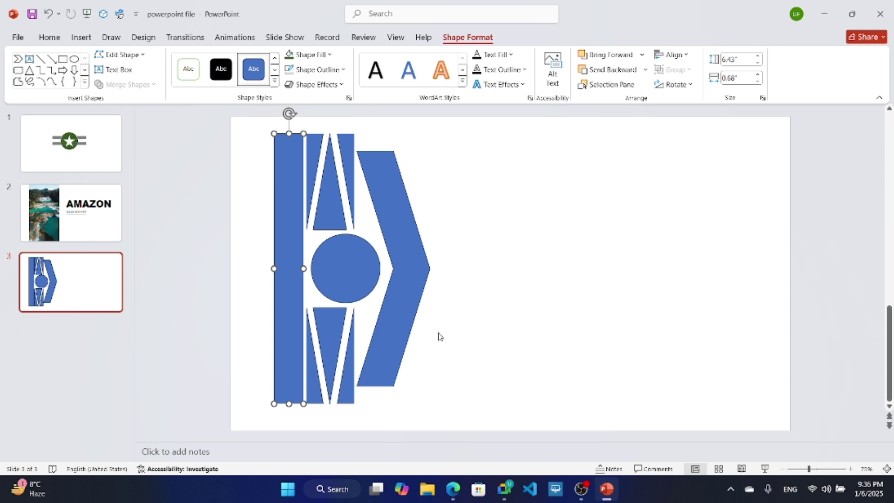
# Draw a rectangle about 0.31" high and 0.9" wide above the chevron and place a copy of it below the chevron
pyautogui.click(63, 59)
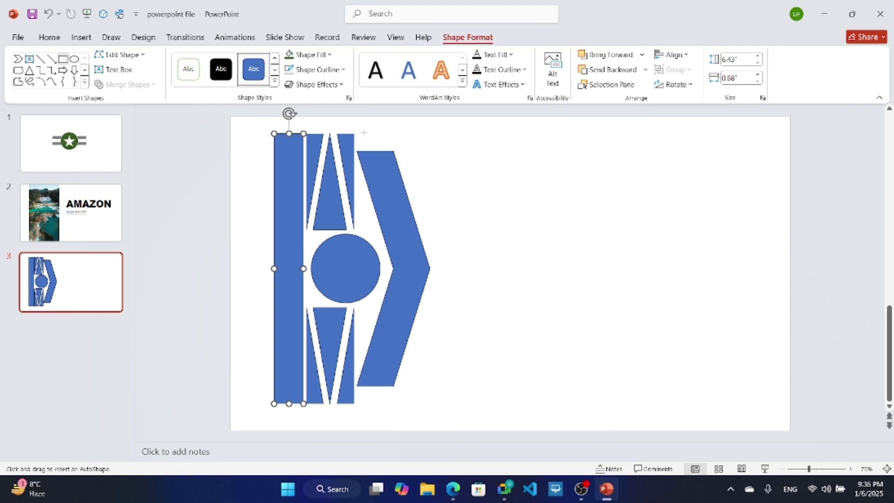
pyautogui.moveTo(371, 137); pyautogui.dragTo(395, 147)
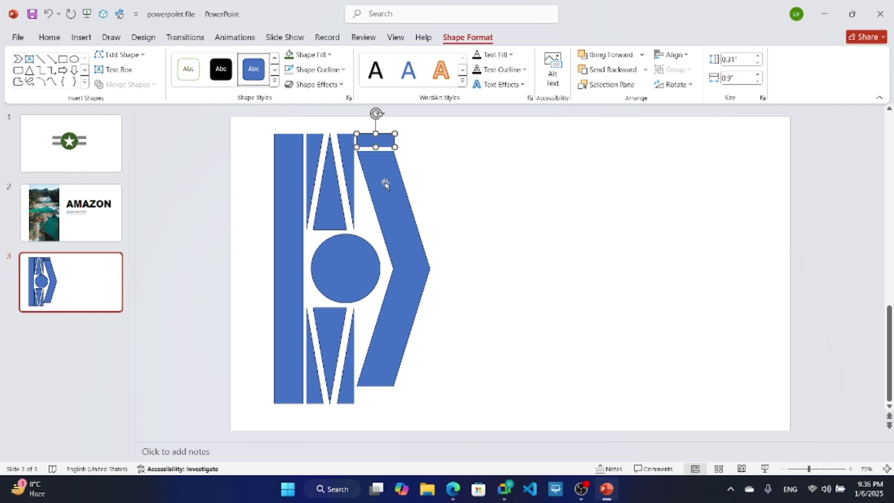
pyautogui.hotkey('ctrl', 'v')
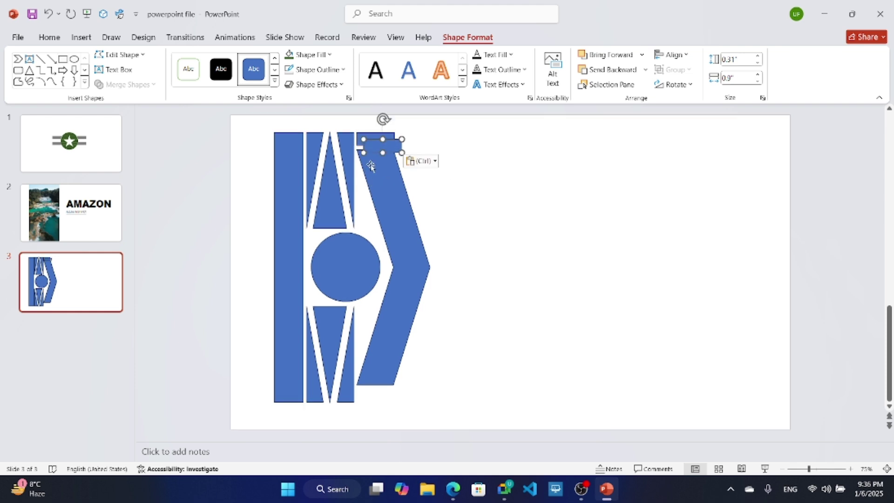
pyautogui.moveTo(378, 144); pyautogui.dragTo(370, 395)
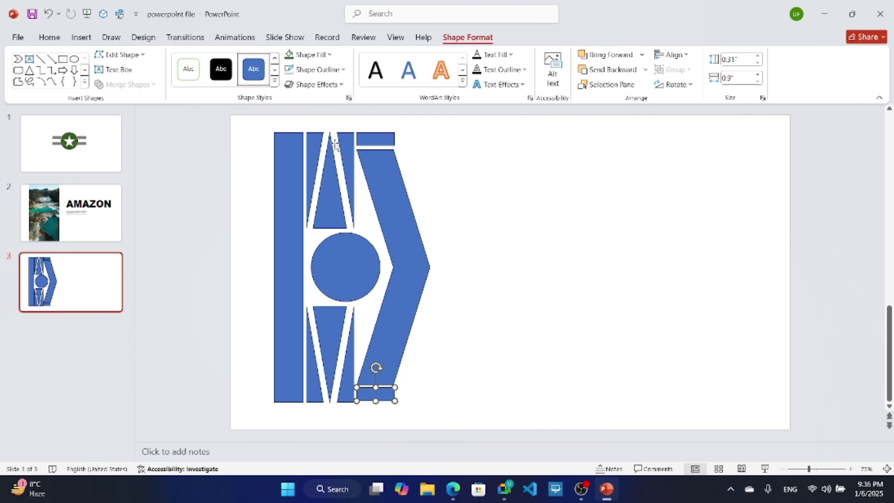
# Draw a narrow rectangle about 1.01" high and 0.27" wide between the lower half triangle and the chevron
pyautogui.scroll(3, 385, 303)
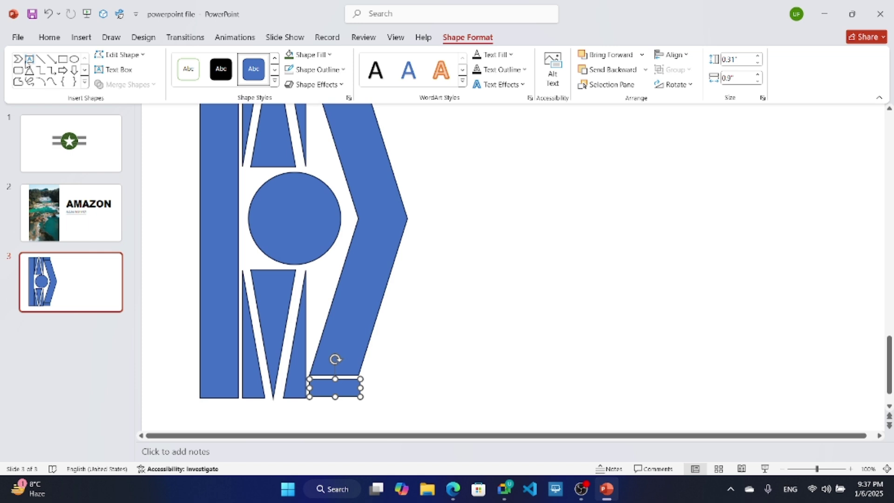
pyautogui.click(63, 60)
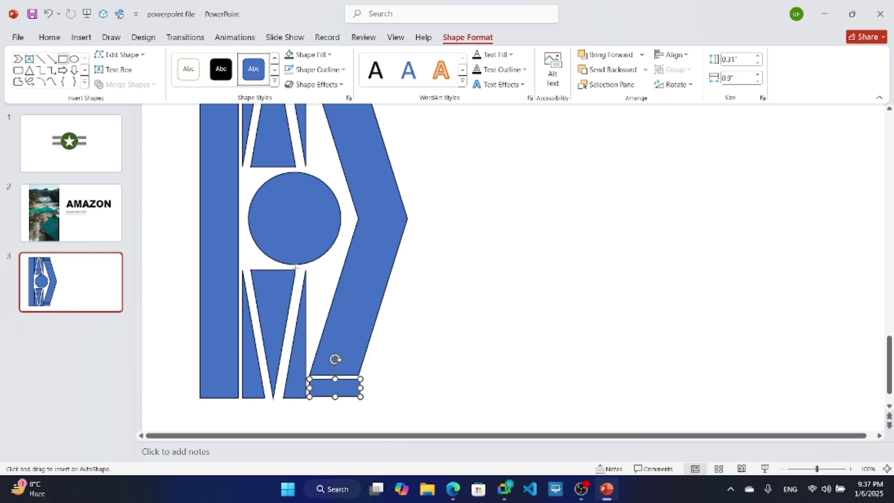
pyautogui.moveTo(310, 267); pyautogui.dragTo(327, 326)
pyautogui.scroll(10, 325, 283)
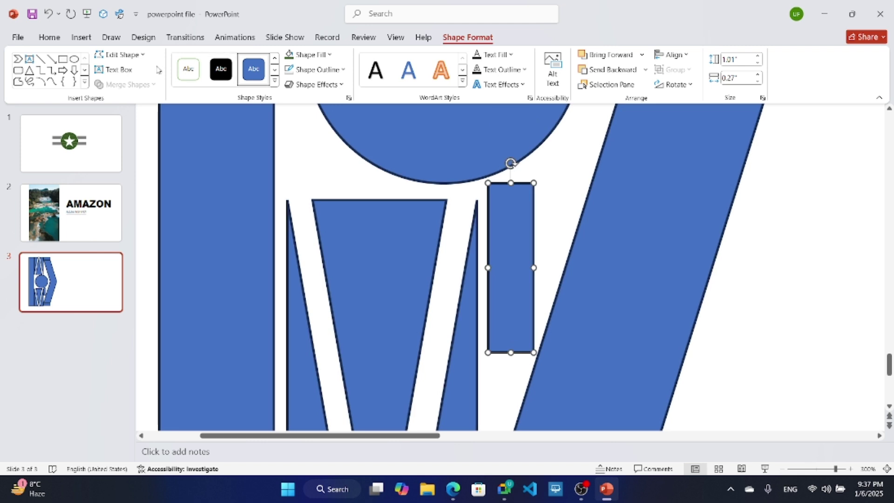
# Edit the narrow rectangle's points to fill the gap along the chevron's lower arm, curving its upper edge around the circle
pyautogui.click(122, 54)
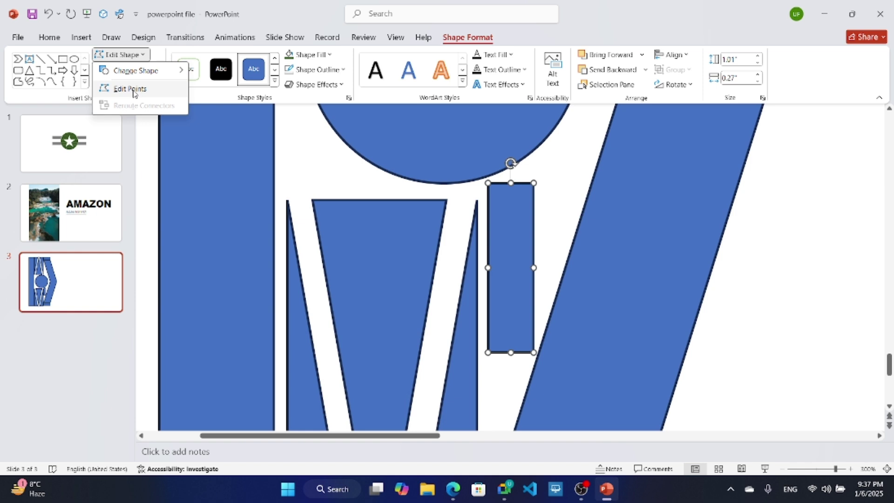
pyautogui.click(132, 93)
pyautogui.keyDown('ctrl'); pyautogui.scroll(-3, 487, 169); pyautogui.keyUp('ctrl')
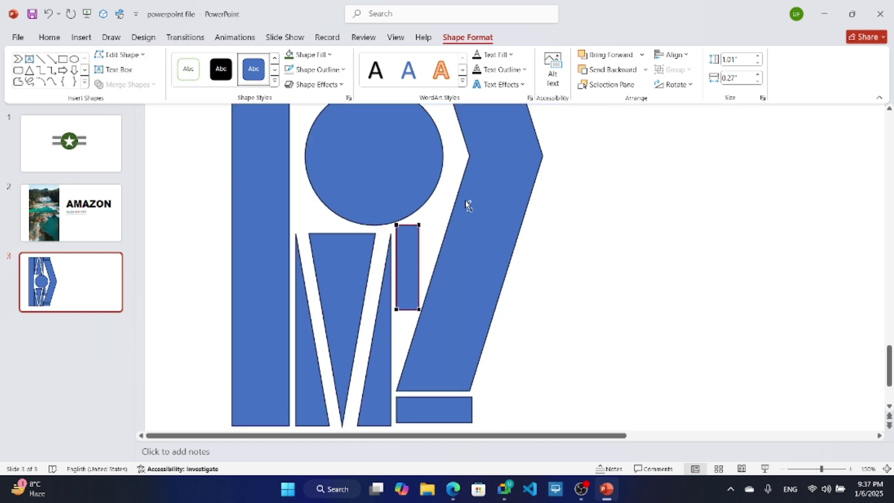
pyautogui.moveTo(513, 211); pyautogui.dragTo(573, 122)
pyautogui.moveTo(513, 322); pyautogui.dragTo(484, 415)
pyautogui.moveTo(482, 210); pyautogui.dragTo(483, 226)
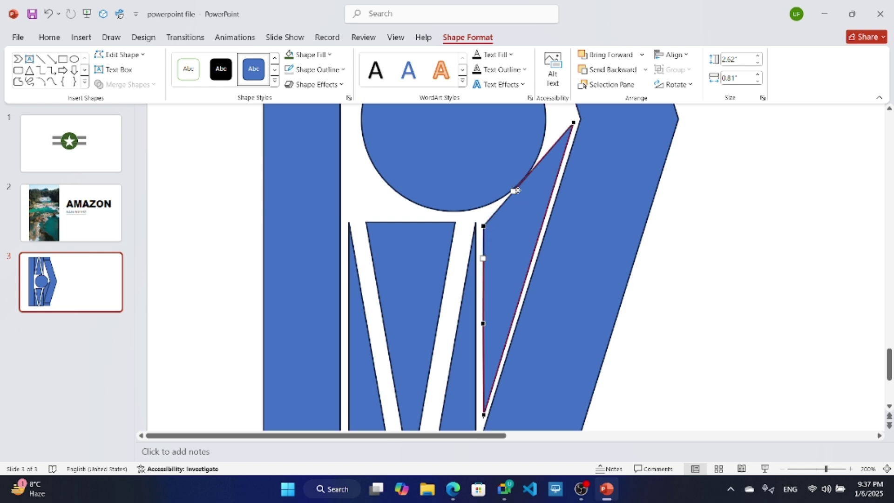
pyautogui.moveTo(517, 190); pyautogui.dragTo(570, 189)
pyautogui.scroll(-10, 484, 205)
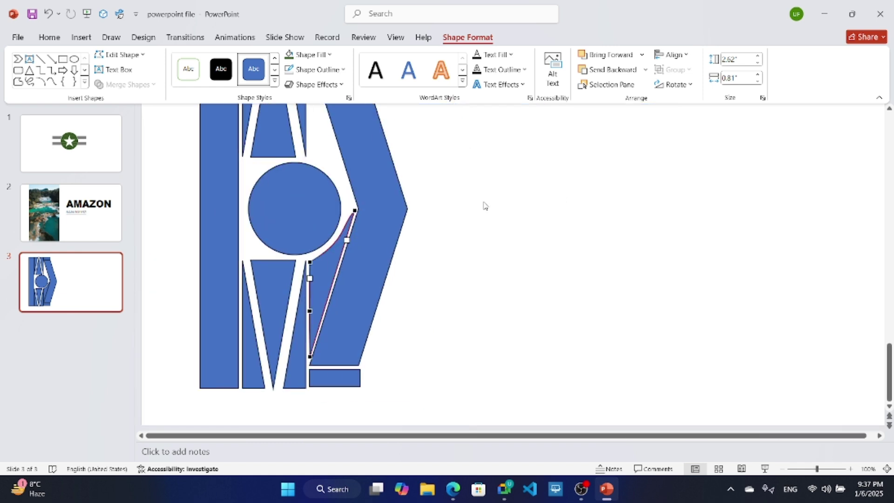
pyautogui.click(543, 252)
# Duplicate the curved filler shape, flip the copy vertically, and fit it against the inner edge of the chevron's upper arm
pyautogui.click(313, 279)
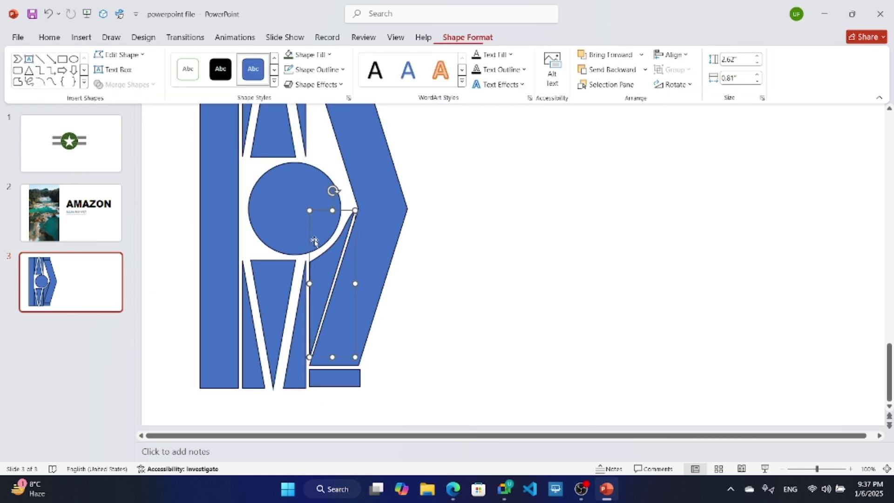
pyautogui.scroll(2, 319, 177)
pyautogui.scroll(-1, 325, 280)
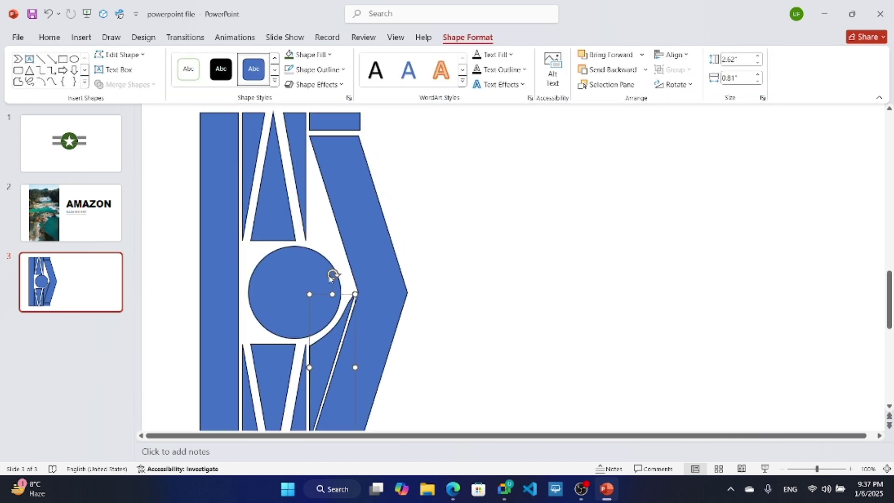
pyautogui.moveTo(320, 312); pyautogui.dragTo(426, 205)
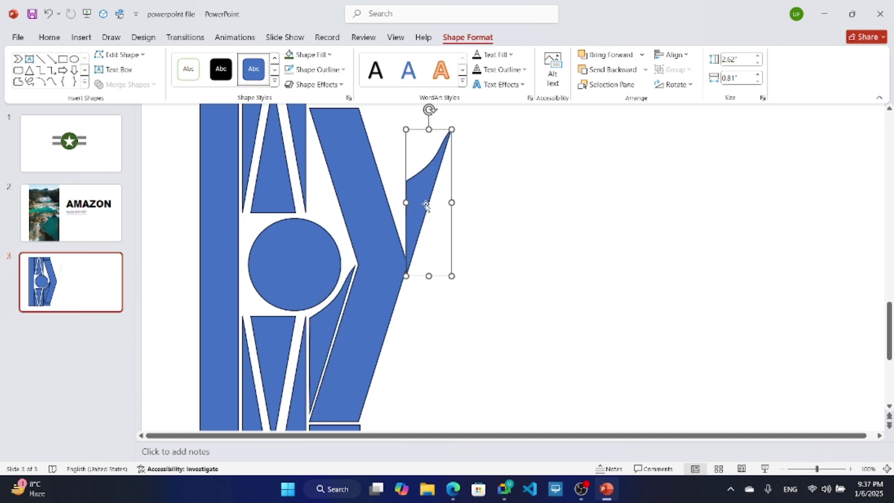
pyautogui.click(671, 85)
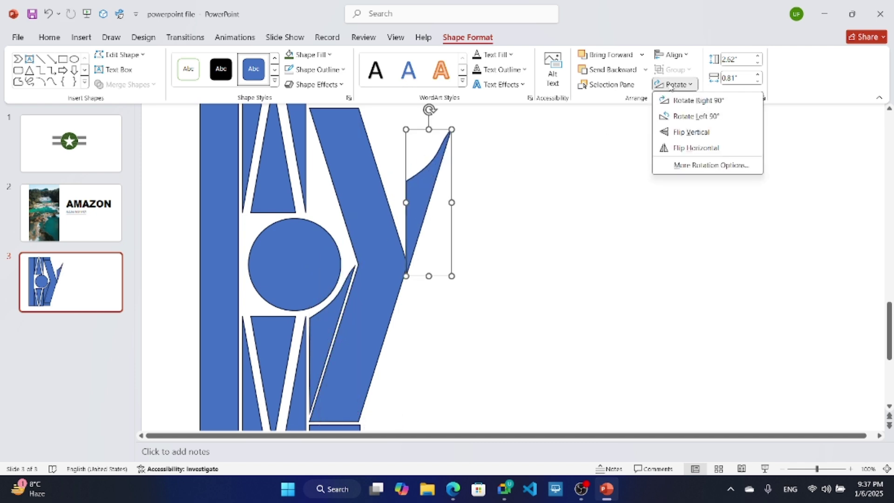
pyautogui.click(665, 132)
pyautogui.moveTo(413, 191); pyautogui.dragTo(323, 184)
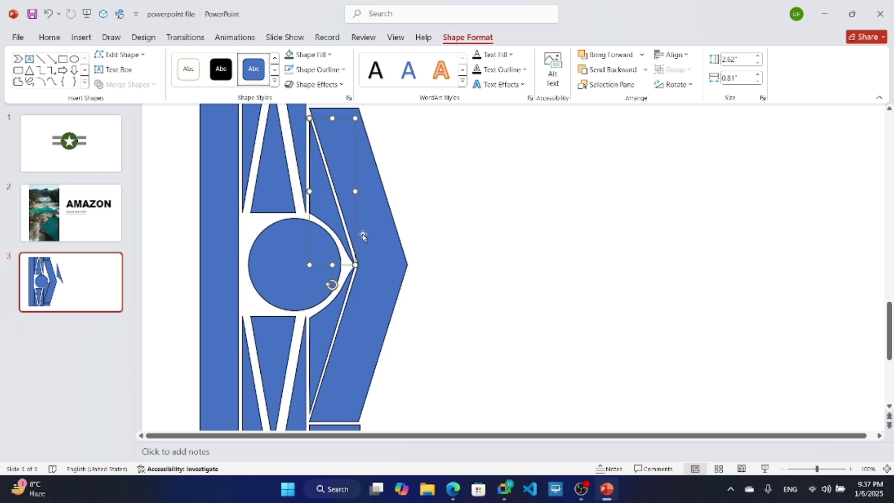
# Draw a rectangle about 1.01" high and 0.59" wide between the tall rectangle and the circle, overlapping the circle's upper left
pyautogui.keyDown('ctrl'); pyautogui.scroll(2, 258, 231); pyautogui.keyUp('ctrl')
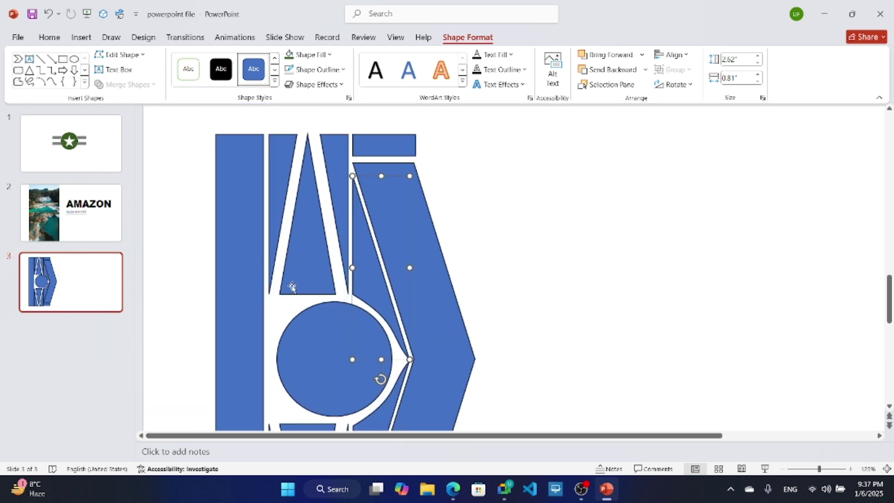
pyautogui.click(62, 58)
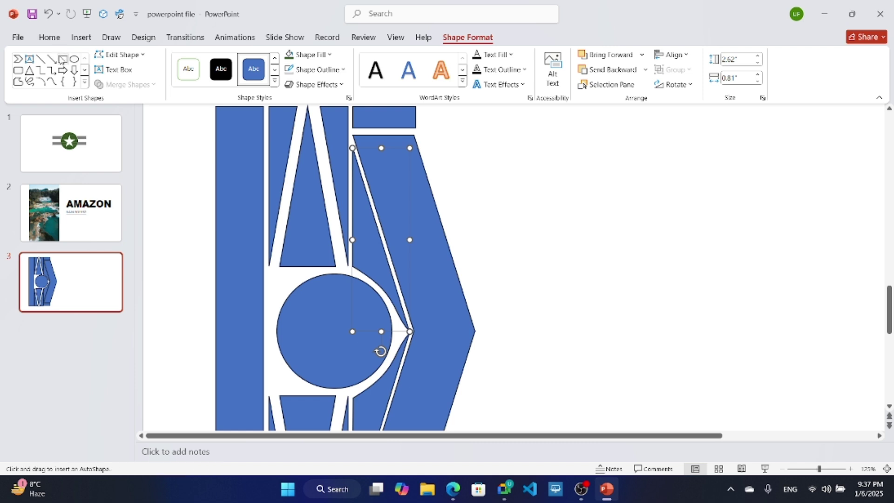
pyautogui.moveTo(310, 269)
pyautogui.mouseDown()
pyautogui.moveTo(259, 267)
pyautogui.moveTo(267, 340)
pyautogui.mouseUp()
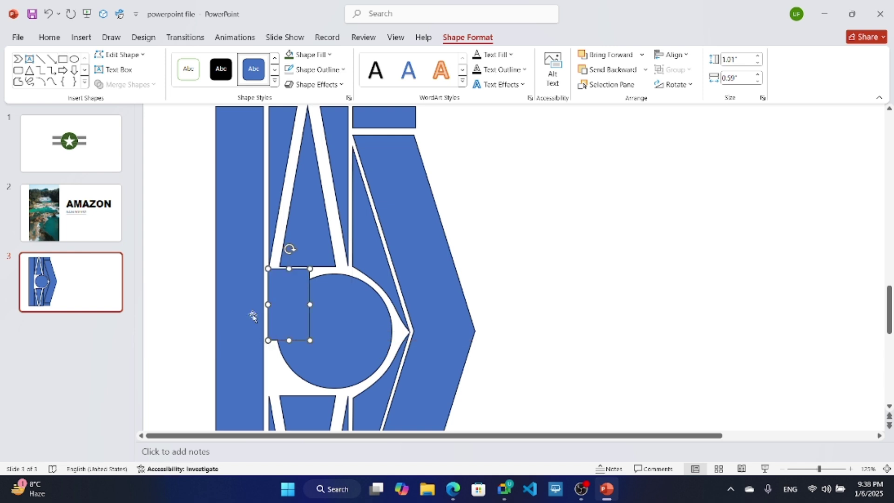
# Edit the rectangle's points, pulling its lower-right corner up and inward to the circle's upper-left edge
pyautogui.click(122, 55)
pyautogui.click(125, 89)
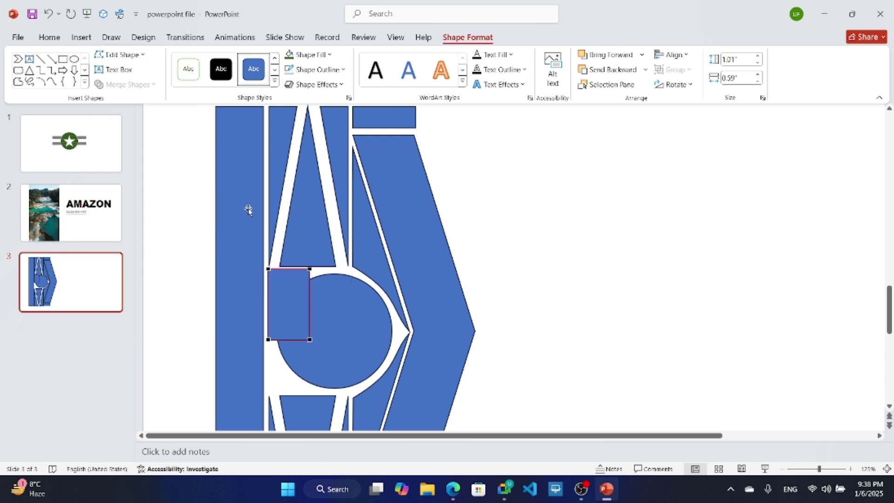
pyautogui.scroll(5, 267, 351)
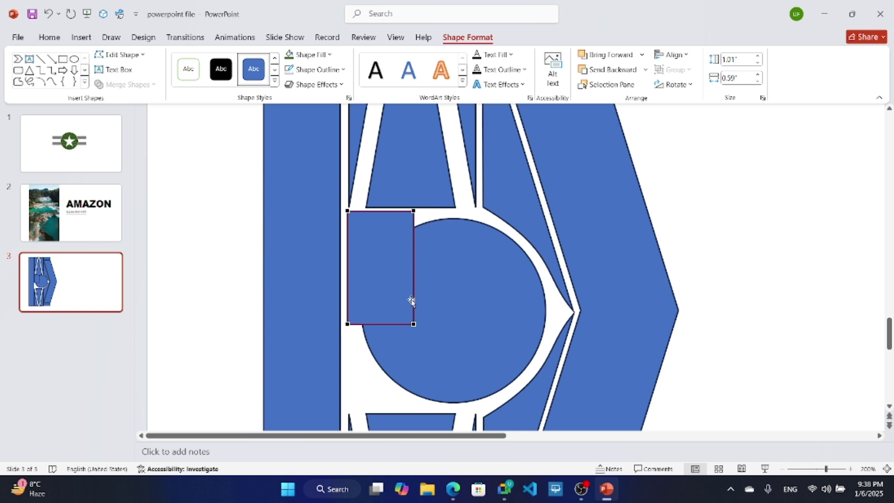
pyautogui.moveTo(413, 322); pyautogui.dragTo(373, 252)
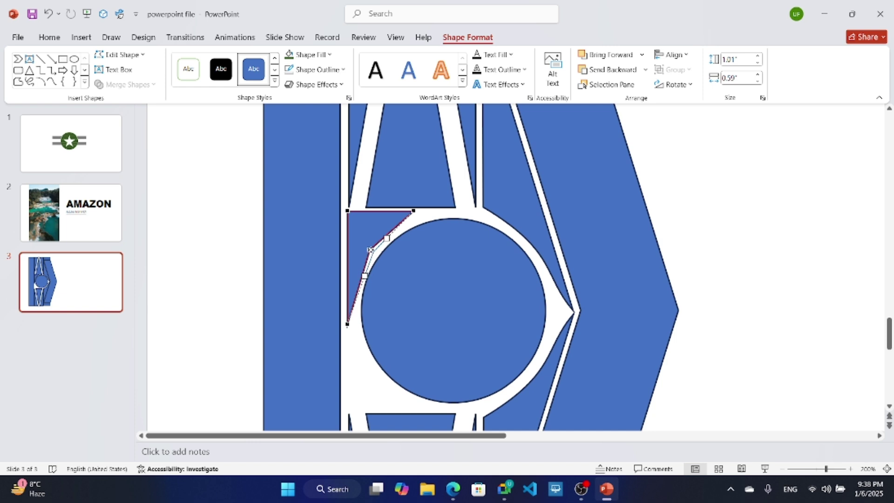
pyautogui.scroll(-1, 377, 277)
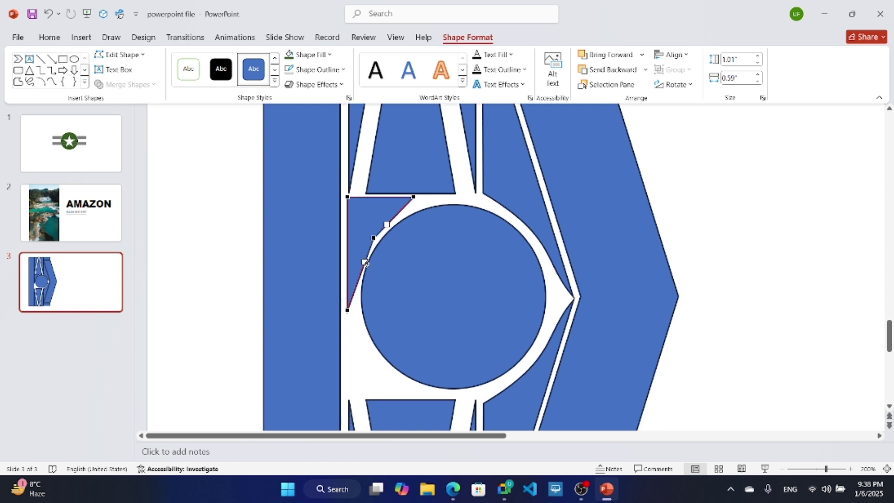
pyautogui.click(219, 194)
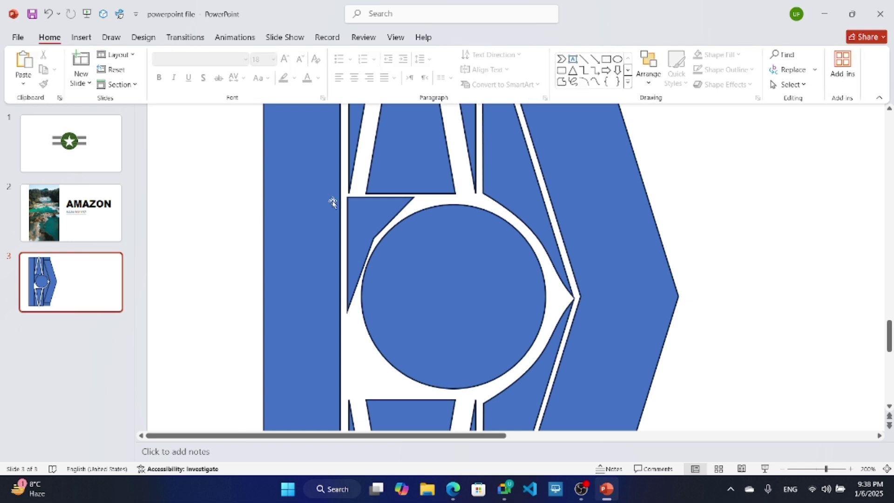
# Duplicate the angular filler shape, flip the copy vertically, and fit it against the circle's lower left
pyautogui.click(355, 213)
pyautogui.hotkey('ctrl', 'v')
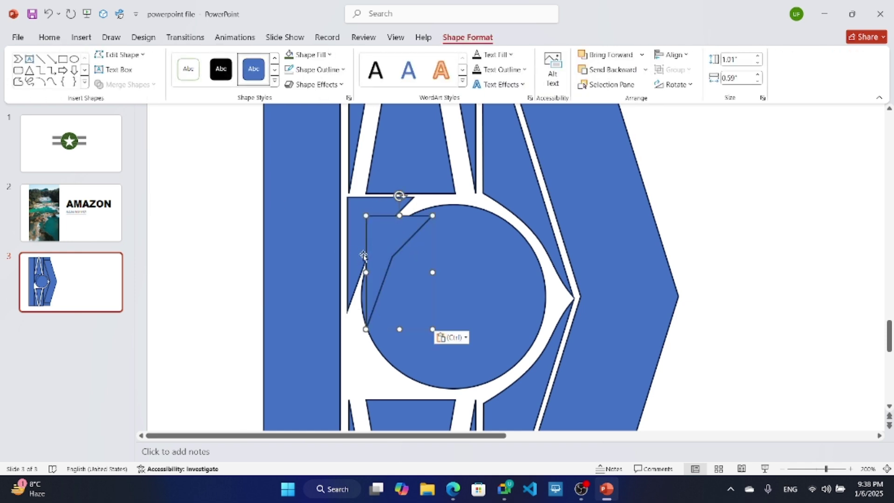
pyautogui.moveTo(363, 256); pyautogui.dragTo(363, 322)
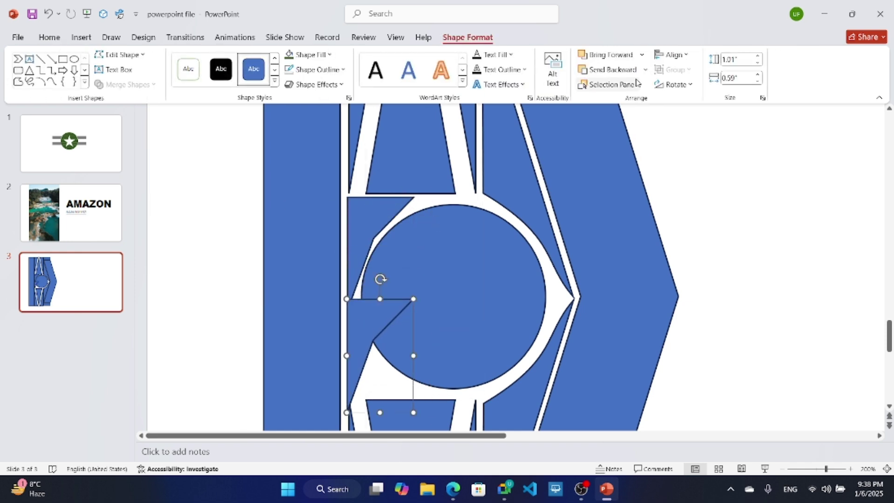
pyautogui.click(673, 87)
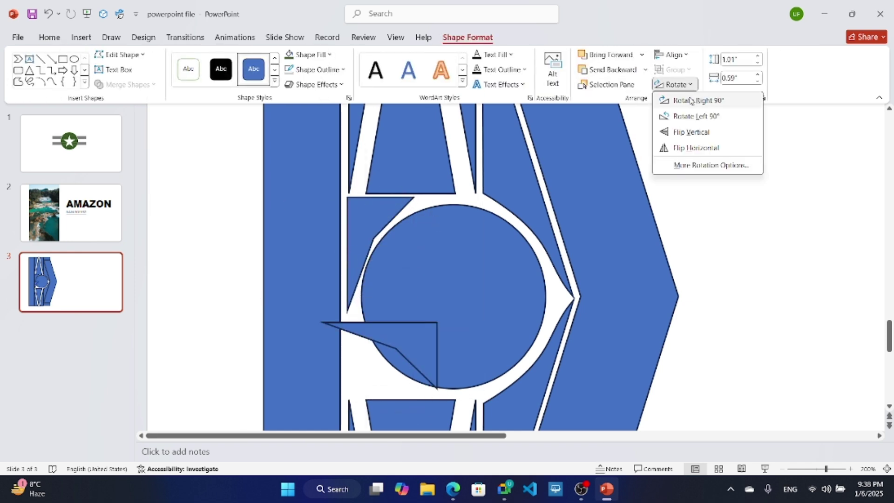
pyautogui.click(696, 133)
pyautogui.scroll(-10, 386, 354)
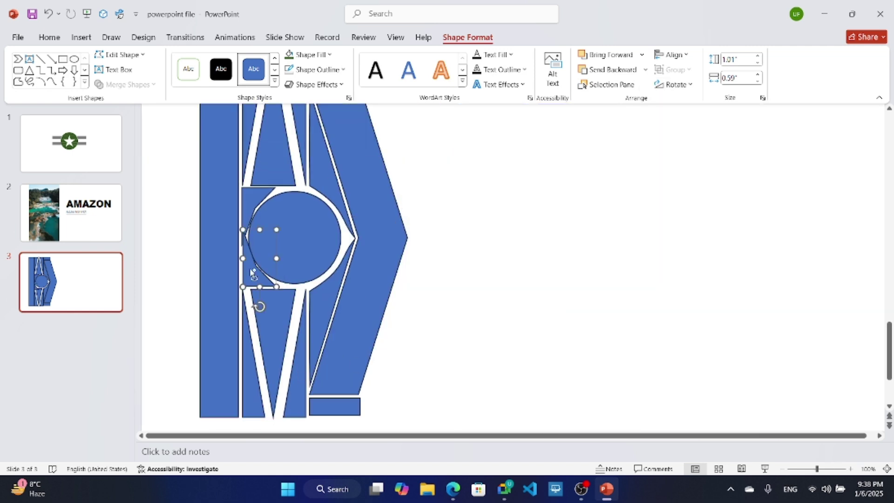
pyautogui.scroll(20, 269, 273)
pyautogui.scroll(-15, 381, 276)
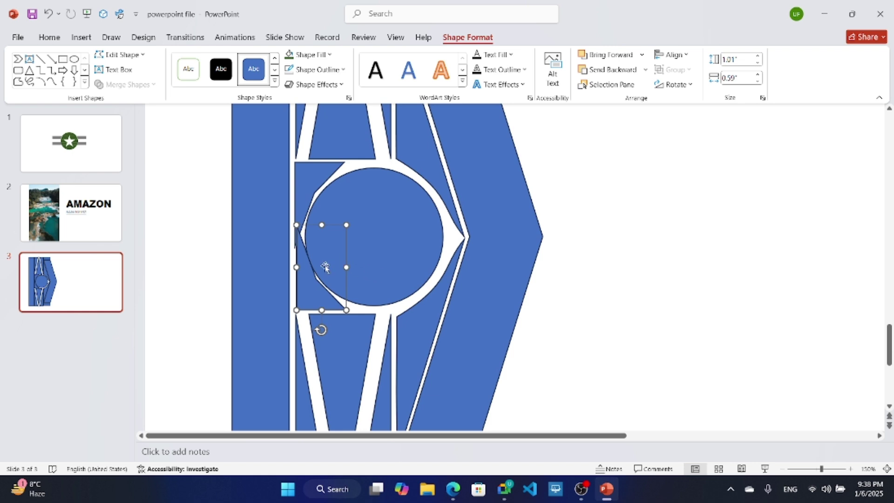
# Delete both angular filler shapes between the tall rectangle and the circle
pyautogui.press('Delete')
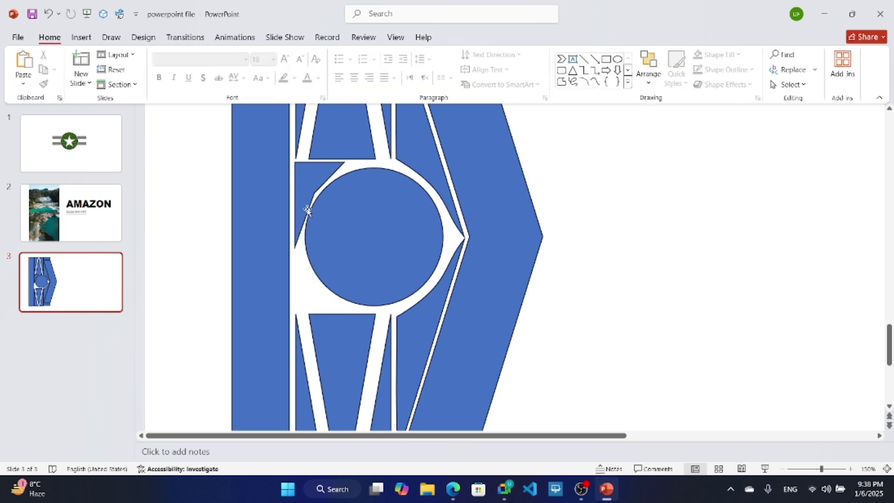
pyautogui.hotkey('ctrl', 'z')
pyautogui.press('Delete')
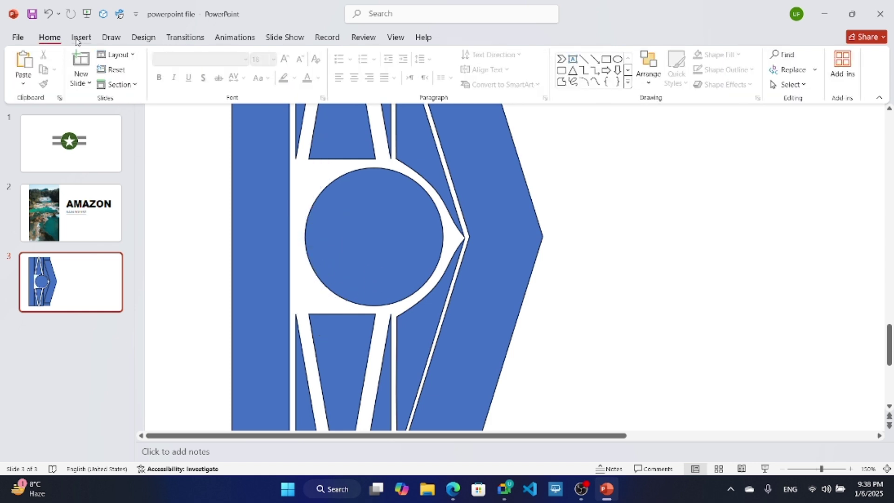
# Draw a rectangle about 0.85" high and 0.64" wide beside the tall rectangle, overlapping the circle's upper left
pyautogui.click(80, 37)
pyautogui.click(192, 66)
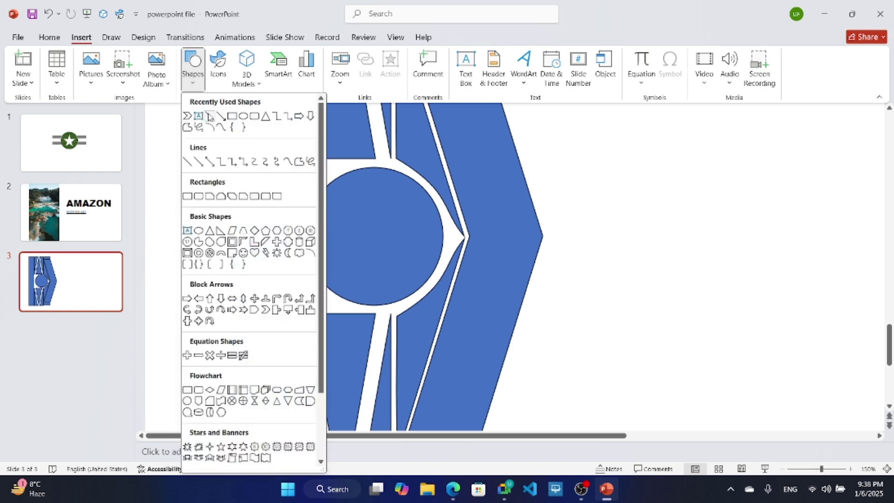
pyautogui.click(232, 117)
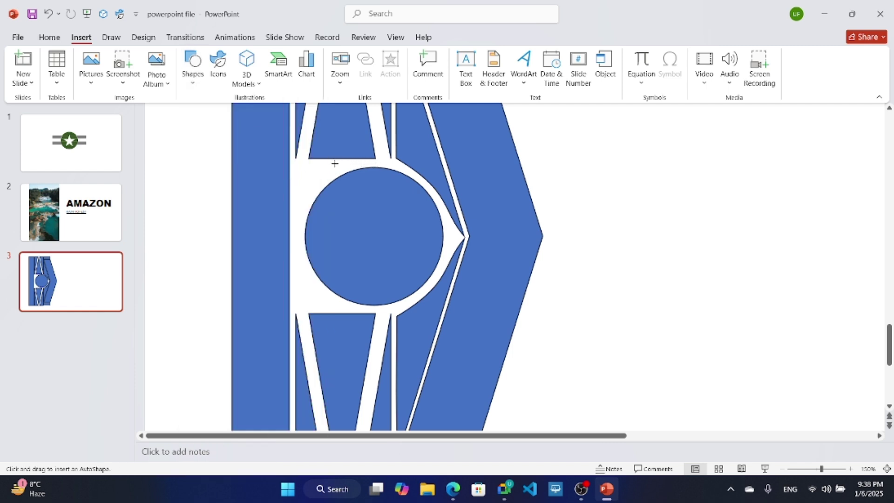
pyautogui.moveTo(349, 166); pyautogui.dragTo(295, 239)
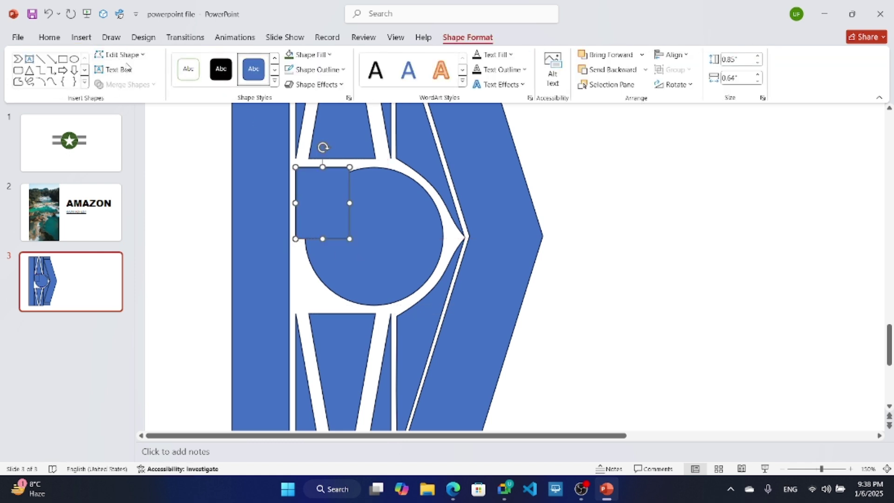
# Edit the new rectangle's points, moving its lower-right corner up and inward to leave a gap around the circle
pyautogui.click(122, 55)
pyautogui.click(140, 92)
pyautogui.scroll(3, 331, 235)
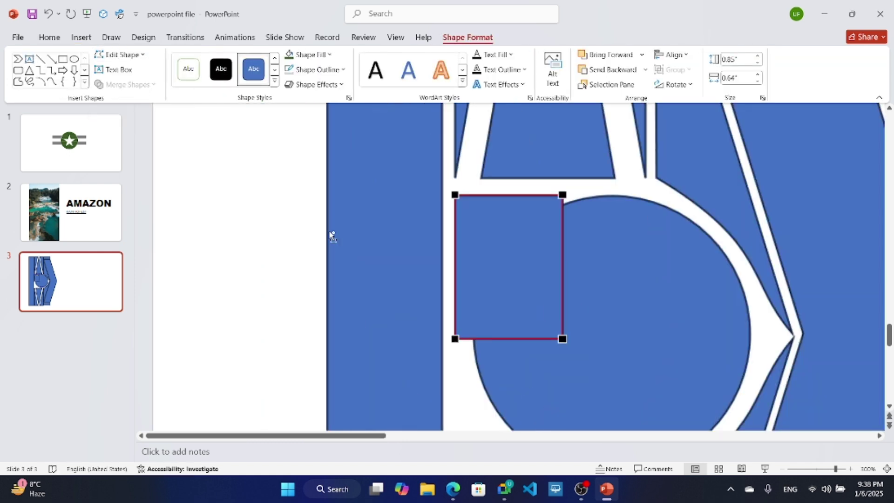
pyautogui.moveTo(562, 338); pyautogui.dragTo(481, 226)
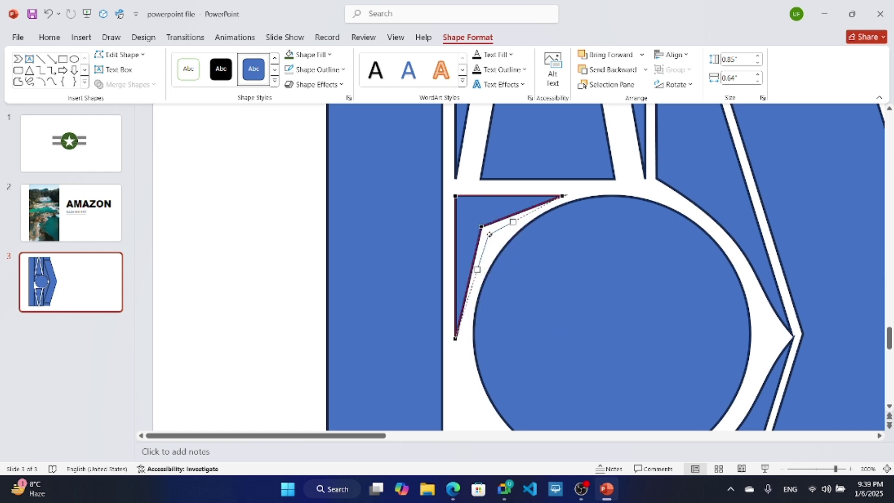
# Duplicate the angular filler shape, flip the copy vertically, and place it at the circle's lower left
pyautogui.scroll(-5, 484, 245)
pyautogui.click(484, 245)
pyautogui.hotkey('ctrl', 'v')
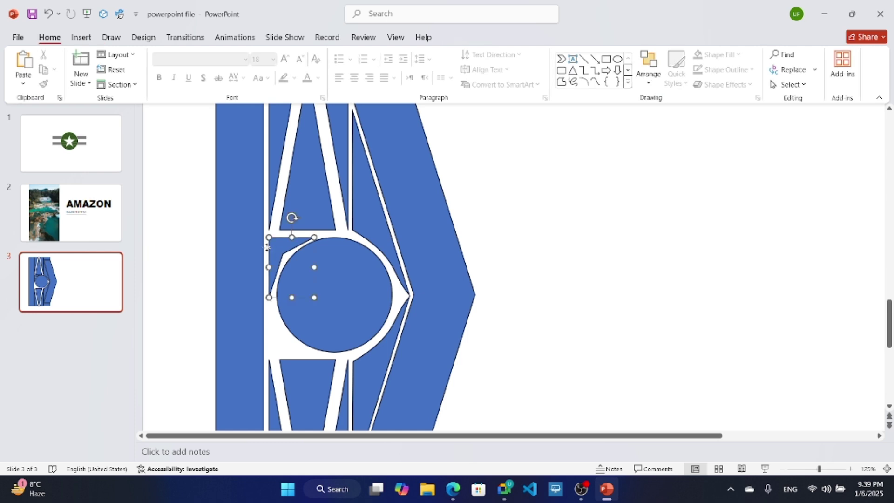
pyautogui.hotkey('ctrl', 'v')
pyautogui.moveTo(292, 261); pyautogui.dragTo(281, 312)
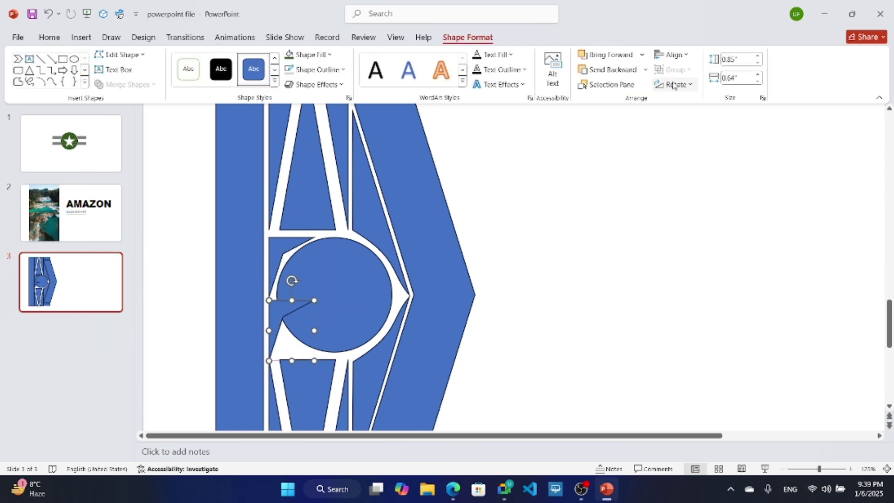
pyautogui.click(674, 84)
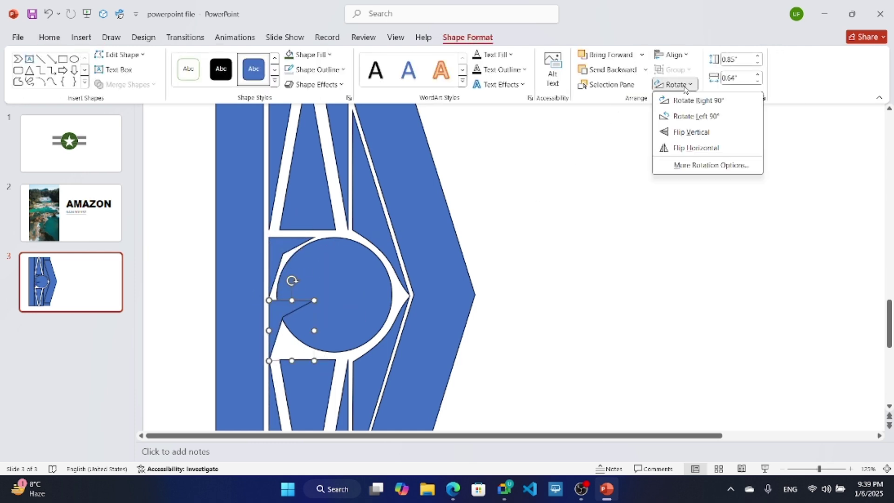
pyautogui.click(691, 131)
pyautogui.moveTo(283, 329); pyautogui.dragTo(280, 332)
# Nudge the flipped filler shape left until its straight edge lines up with the upper filler
pyautogui.scroll(5, 257, 313)
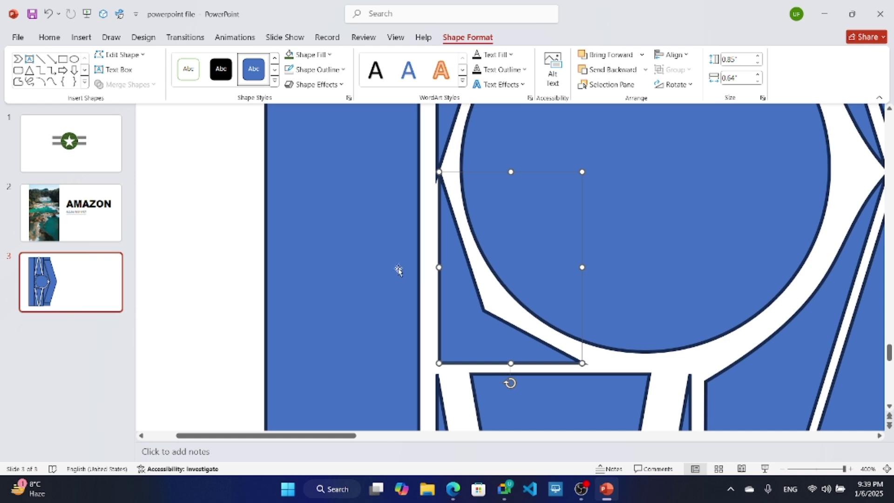
pyautogui.hotkey('ctrl', 'Left')
pyautogui.hotkey('ctrl', 'Left')
pyautogui.hotkey('ctrl', 'Left')
pyautogui.hotkey('ctrl', 'Left')
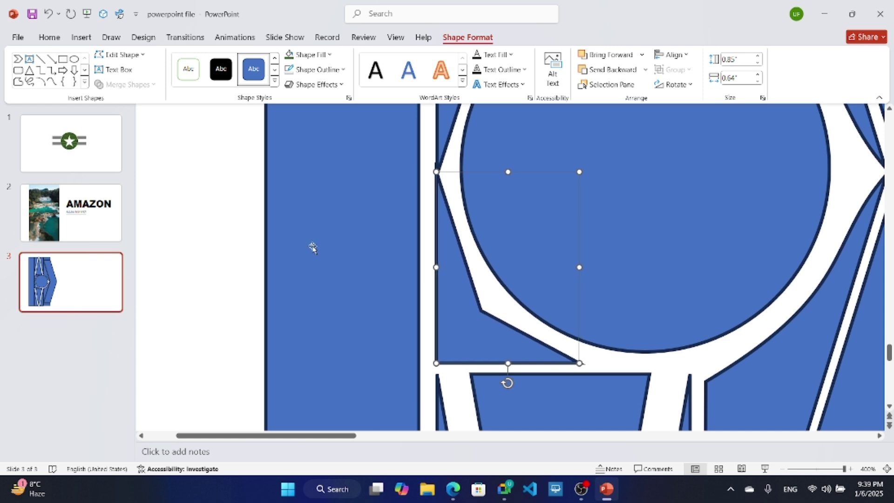
pyautogui.click(307, 247)
pyautogui.click(451, 269)
pyautogui.click(292, 285)
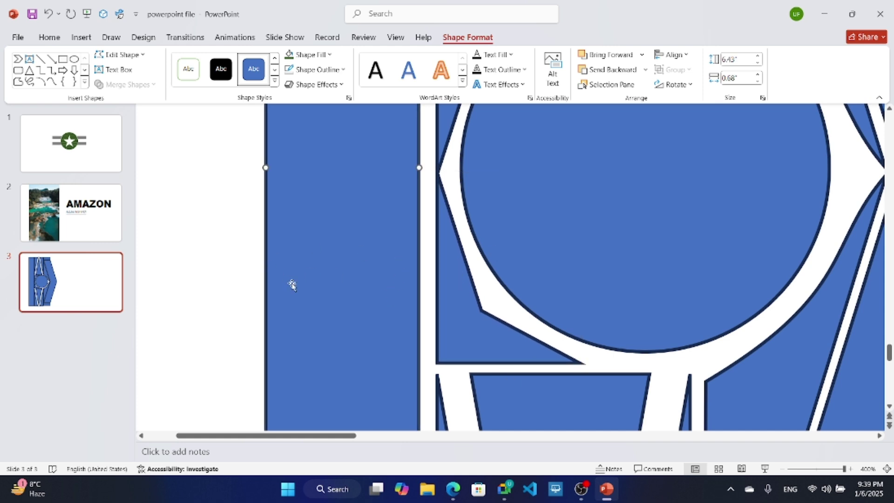
# Draw a narrow rectangle about 6.43" high and 0.25" wide along the outer left side of the tall rectangle
pyautogui.scroll(-10, 295, 284)
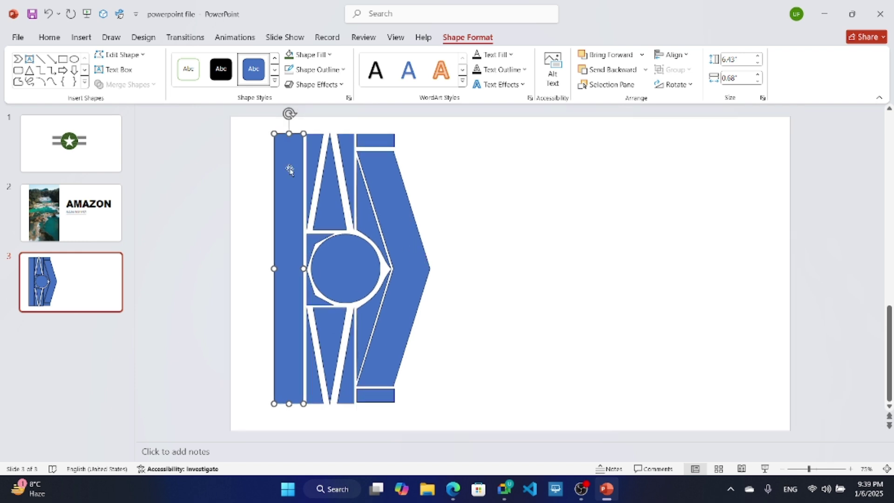
pyautogui.click(63, 59)
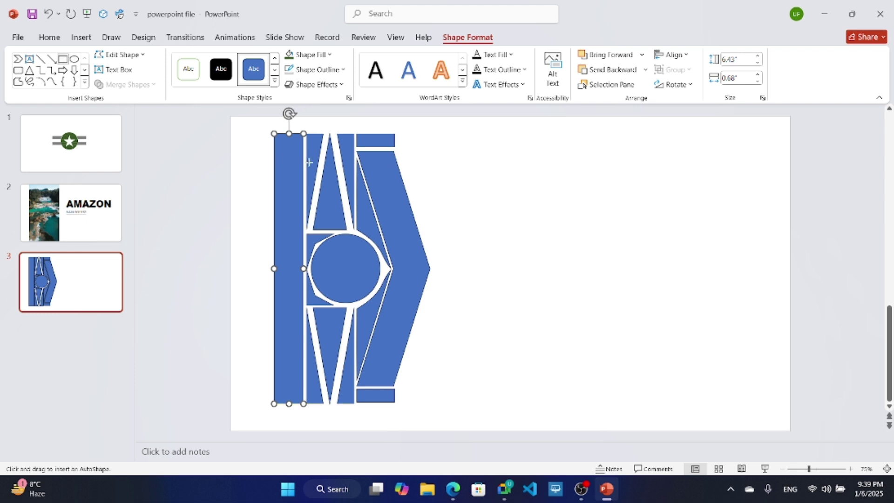
pyautogui.moveTo(261, 134); pyautogui.dragTo(271, 403)
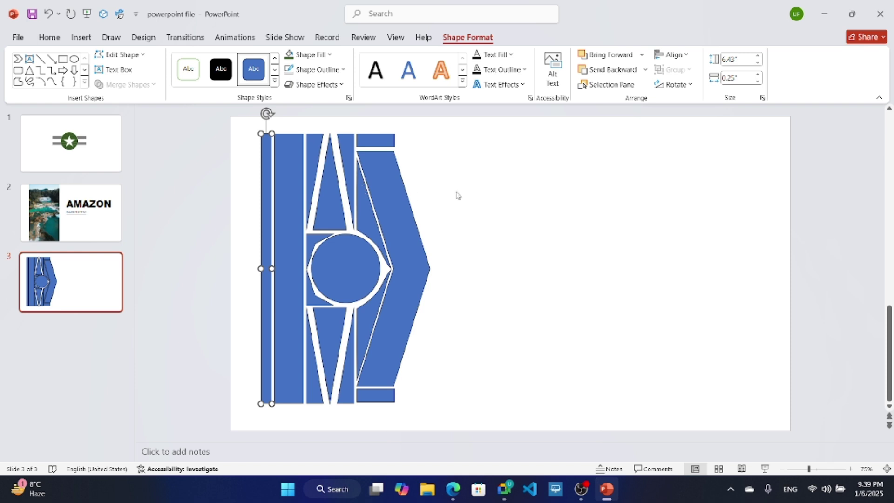
# Copy the AMAZON / RAIN FOREST text box from slide 2 to slide 3 and move it slightly lower beside the design
pyautogui.click(84, 219)
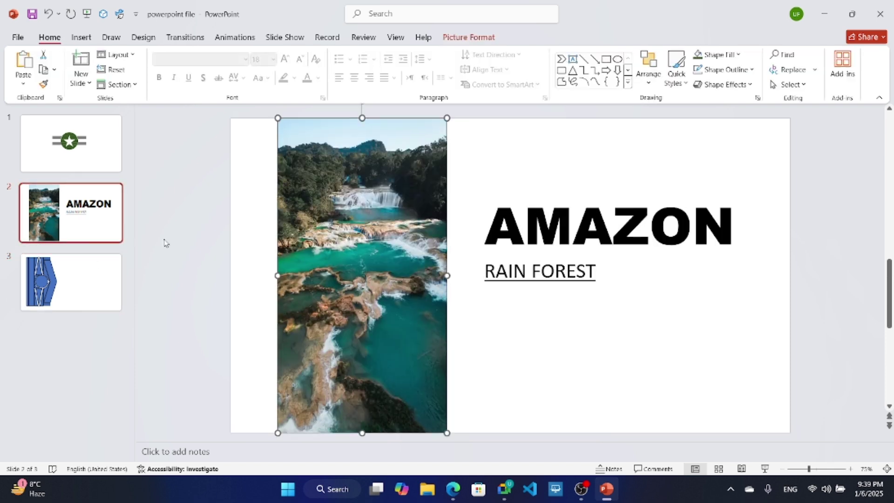
pyautogui.click(100, 281)
pyautogui.click(99, 222)
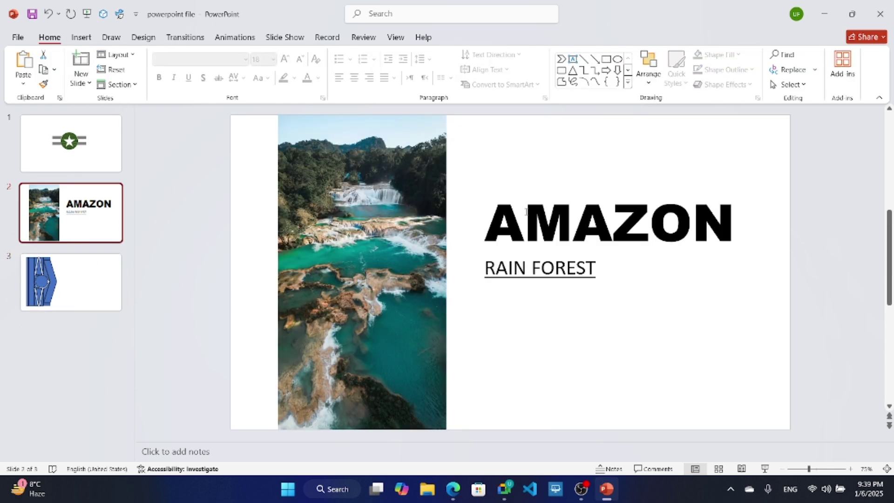
pyautogui.click(526, 212)
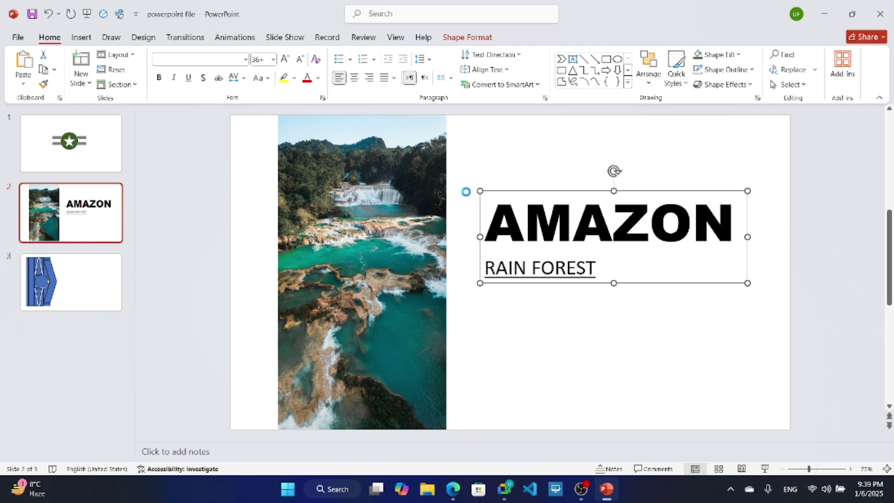
pyautogui.click(109, 289)
pyautogui.hotkey('ctrl', 'v')
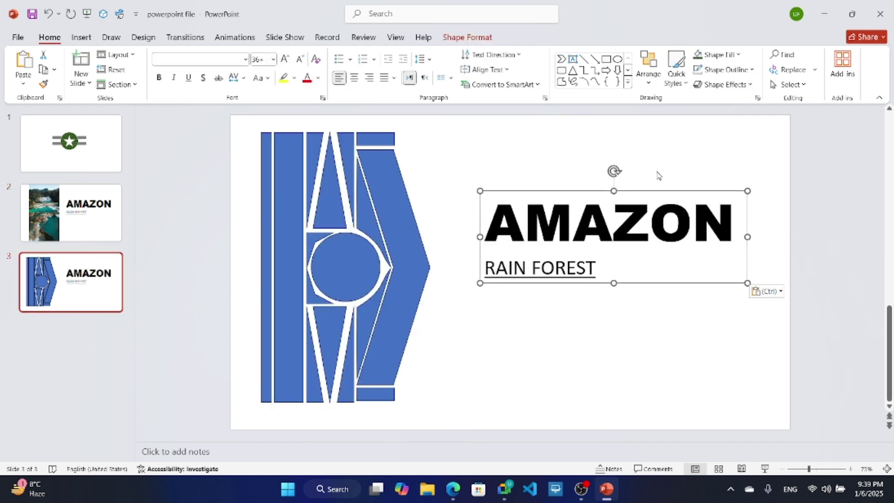
pyautogui.moveTo(655, 188); pyautogui.dragTo(652, 202)
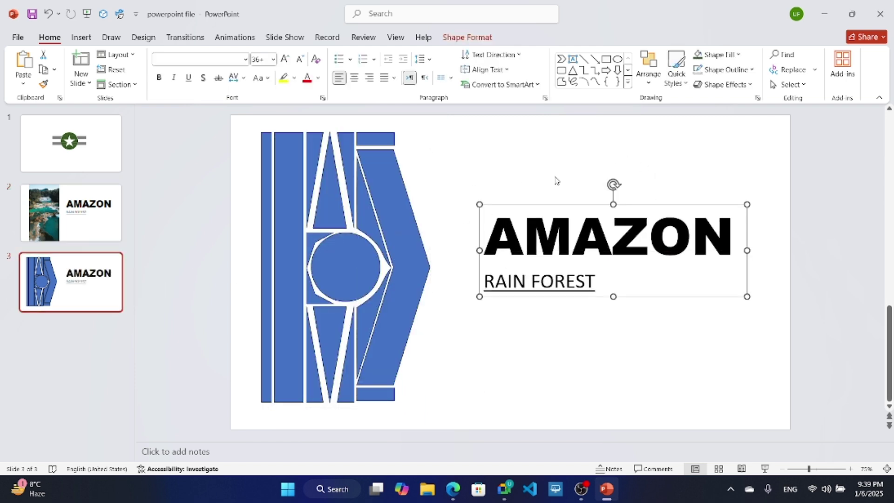
pyautogui.click(432, 185)
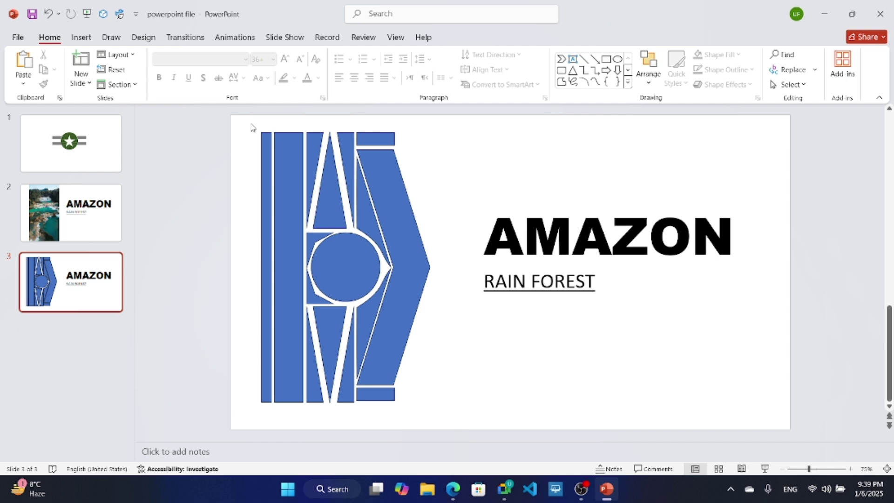